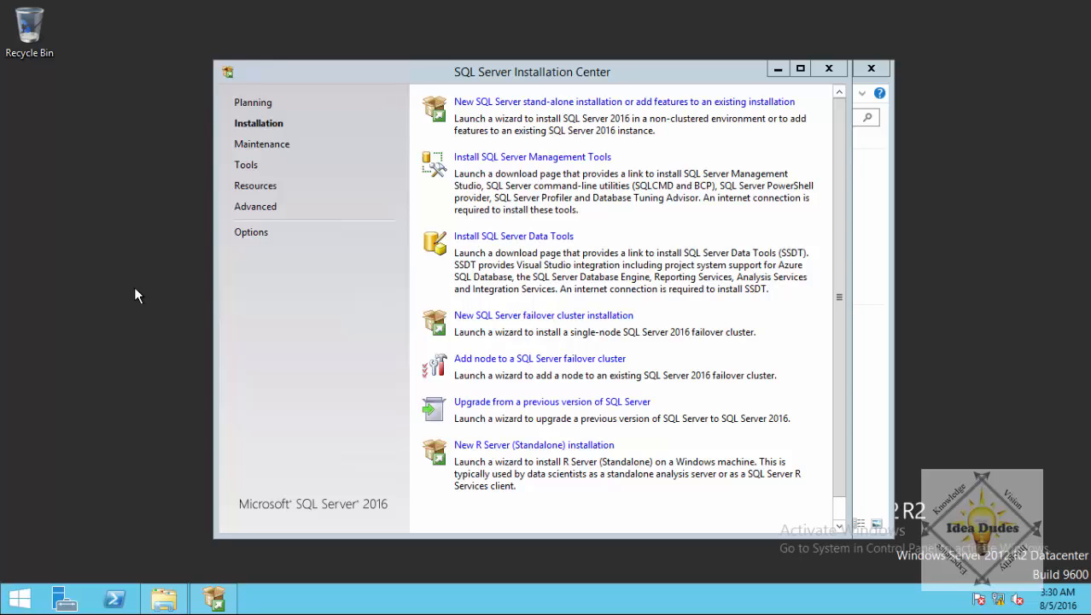
{"action": "left_click", "coordinate": [64, 597]}
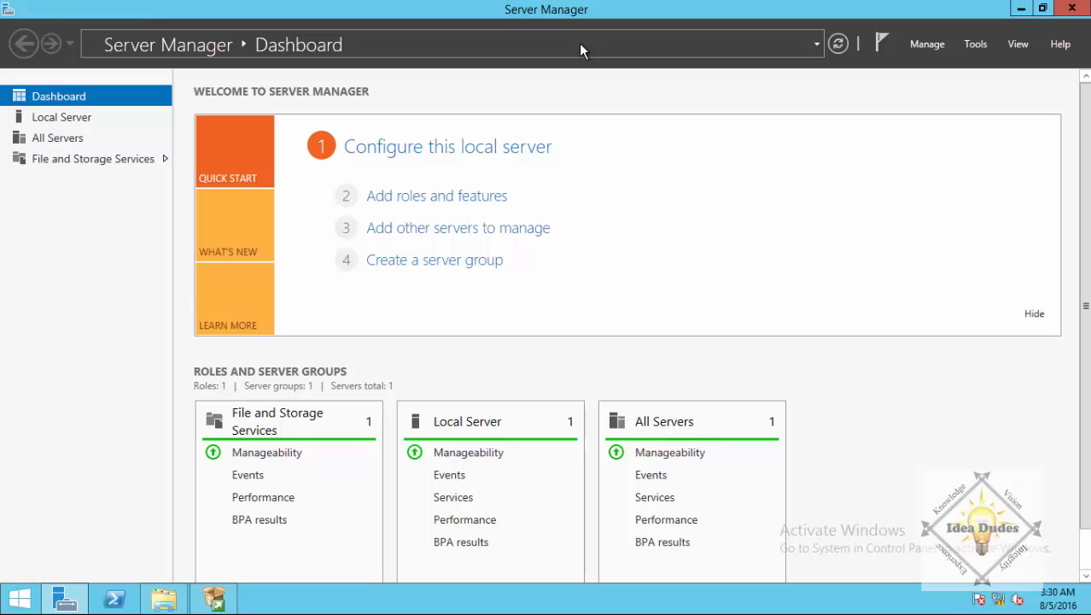
{"action": "left_click", "coordinate": [461, 196]}
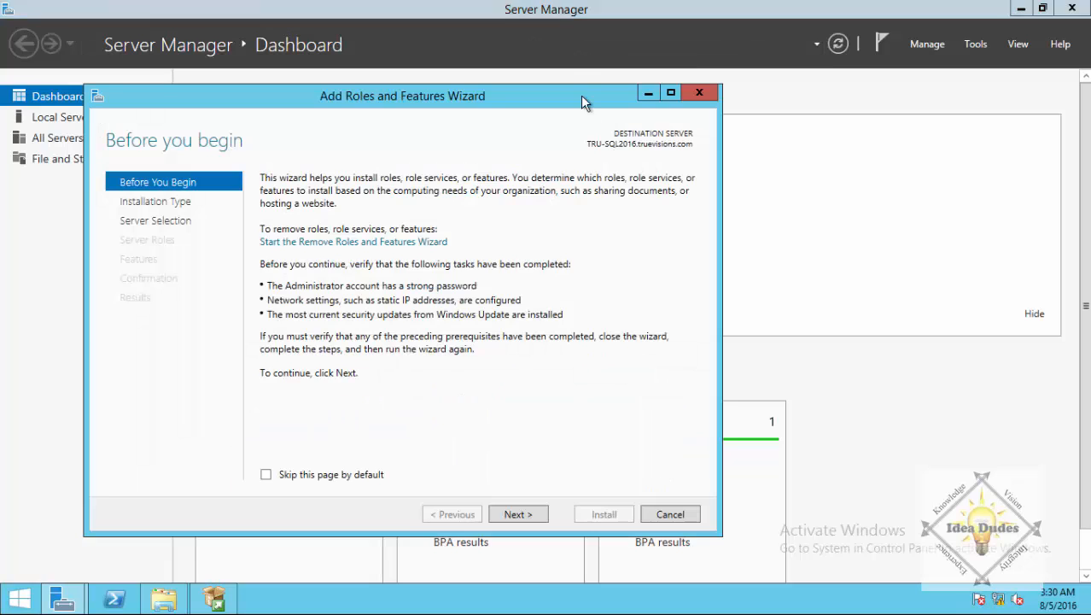
{"action": "left_click", "coordinate": [518, 511]}
{"action": "left_click", "coordinate": [521, 514]}
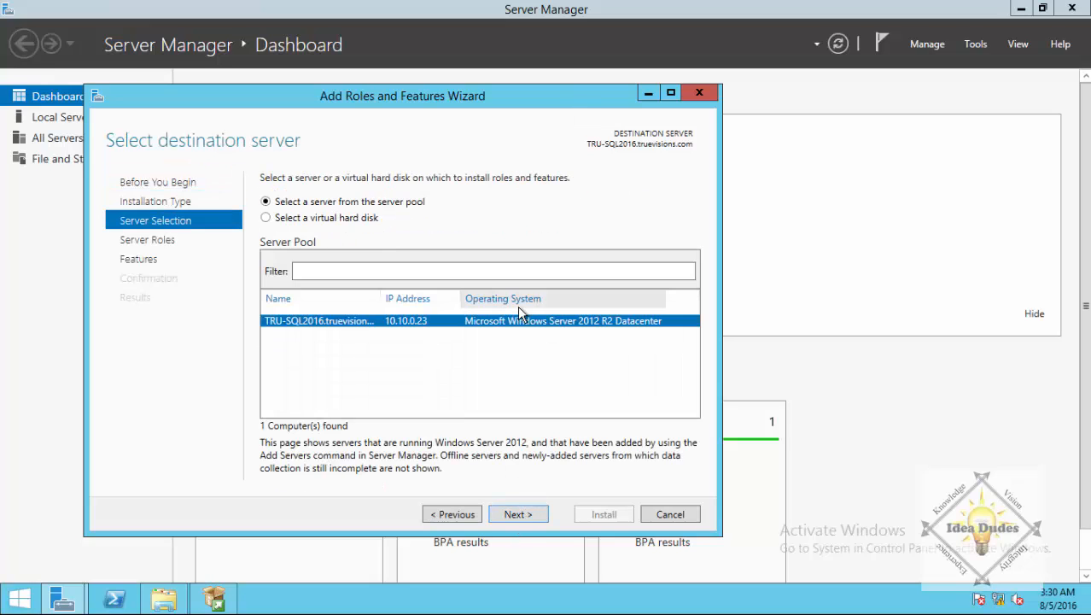
{"action": "left_click", "coordinate": [515, 515]}
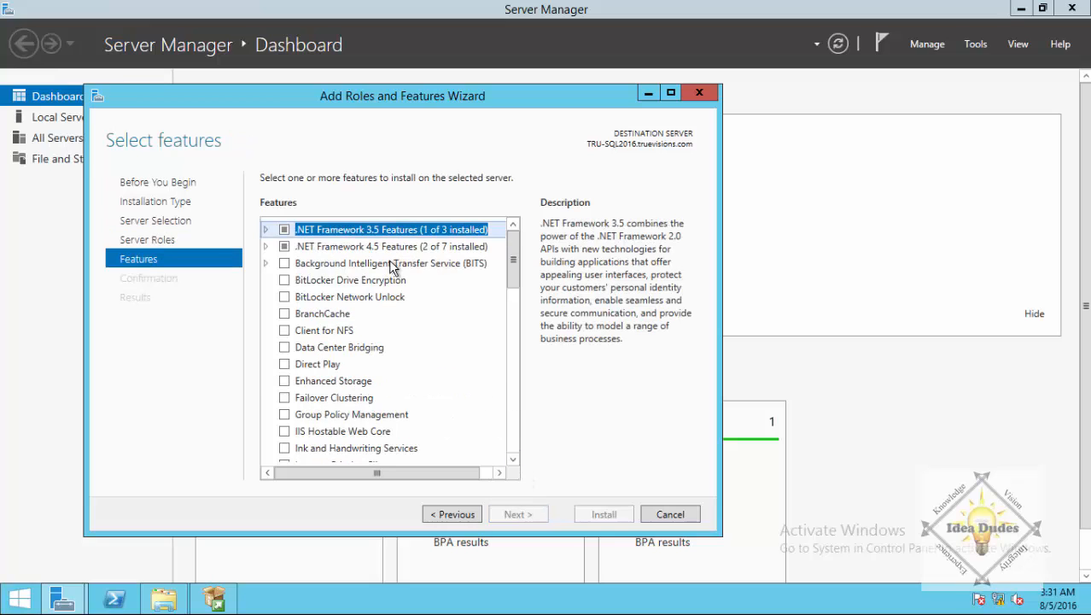
{"action": "left_click", "coordinate": [266, 230]}
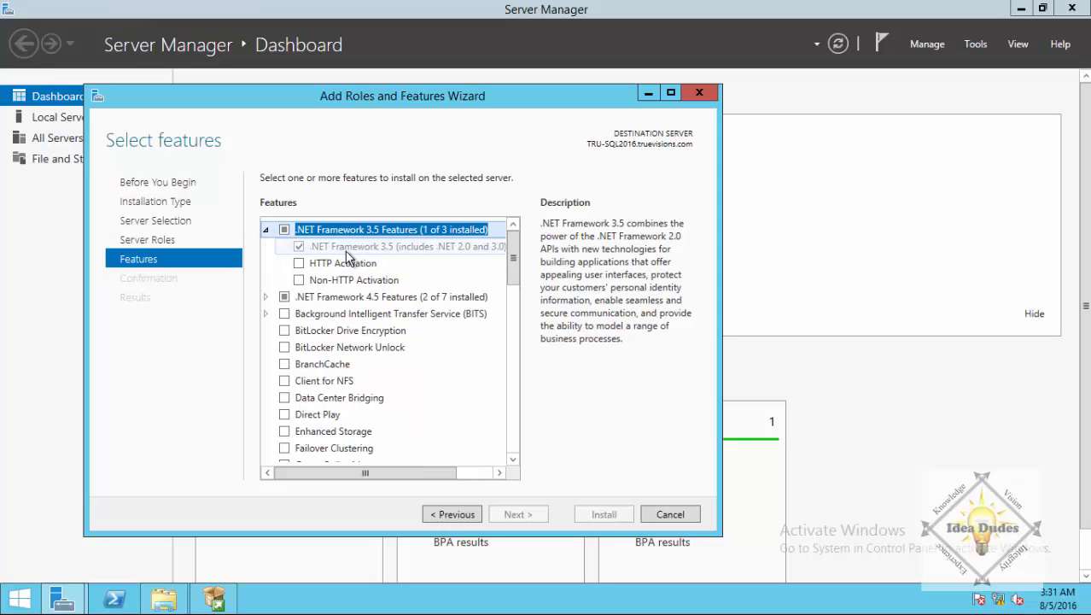
{"action": "left_click", "coordinate": [671, 514]}
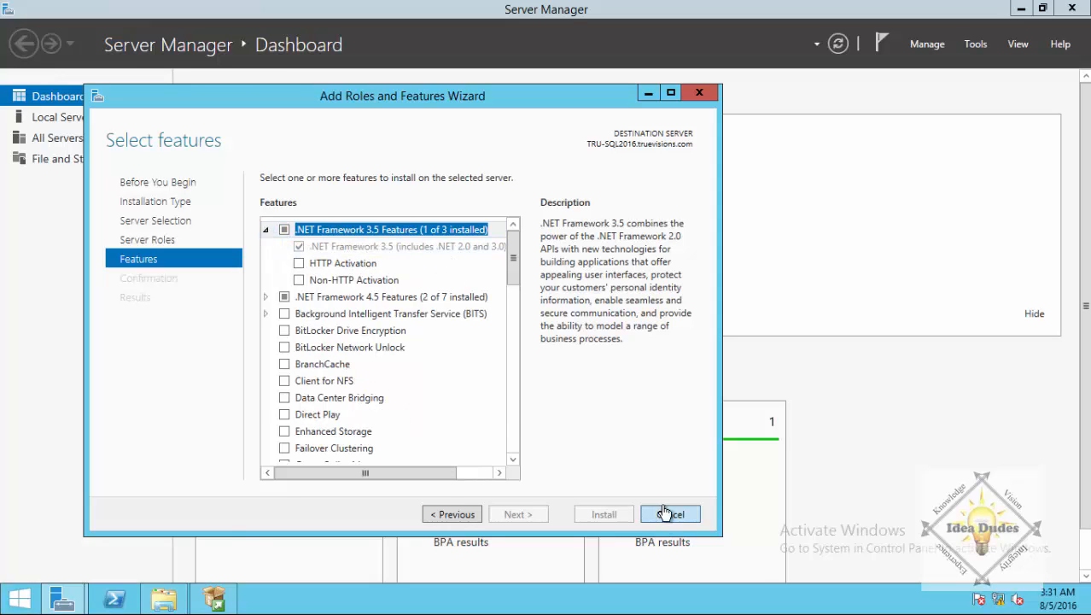
{"action": "left_click", "coordinate": [1073, 10]}
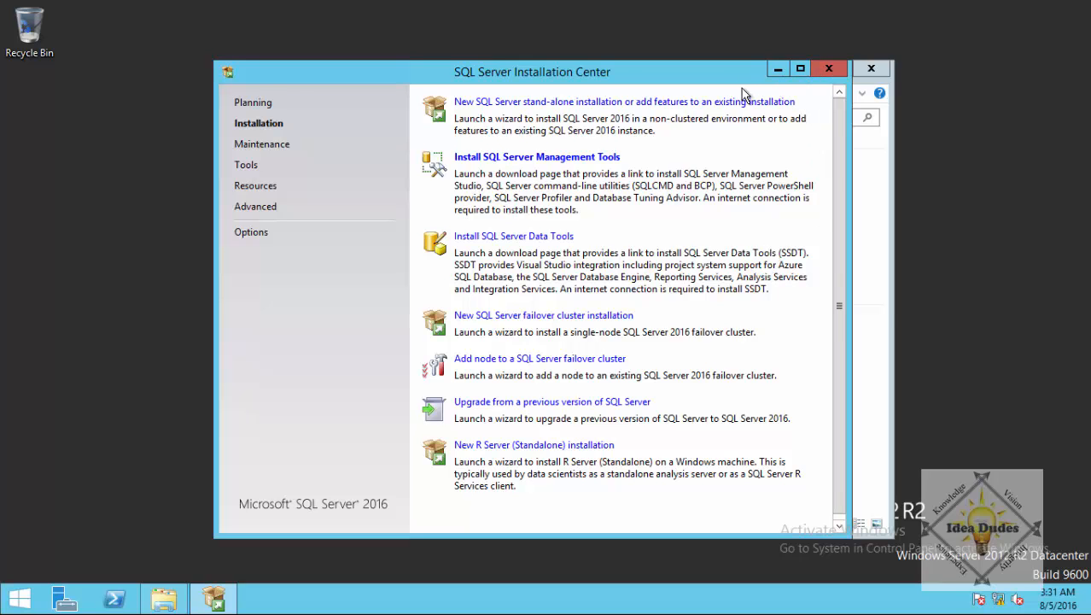
{"action": "mouse_move", "coordinate": [744, 73]}
{"action": "left_mouse_down"}
{"action": "mouse_move", "coordinate": [930, 359]}
{"action": "mouse_move", "coordinate": [832, 401]}
{"action": "mouse_move", "coordinate": [680, 365]}
{"action": "mouse_move", "coordinate": [732, 273]}
{"action": "mouse_move", "coordinate": [741, 60]}
{"action": "mouse_move", "coordinate": [743, 75]}
{"action": "mouse_move", "coordinate": [754, 56]}
{"action": "mouse_move", "coordinate": [730, 84]}
{"action": "left_mouse_up"}
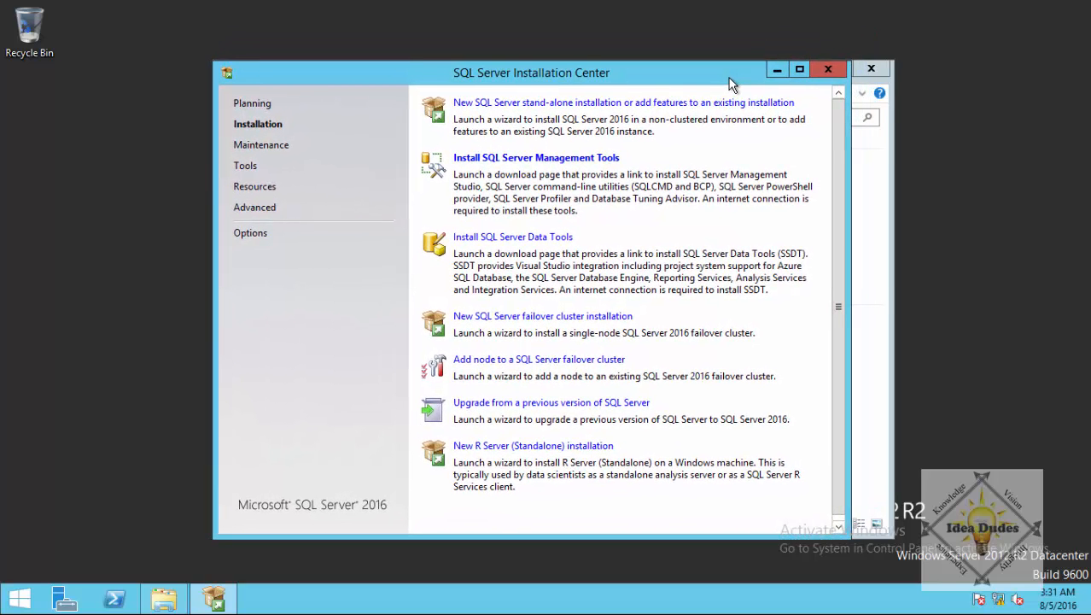
Start a new stand-alone SQL Server installation, keep the free Developer edition, and reach the License Terms page.
{"action": "left_click", "coordinate": [609, 104]}
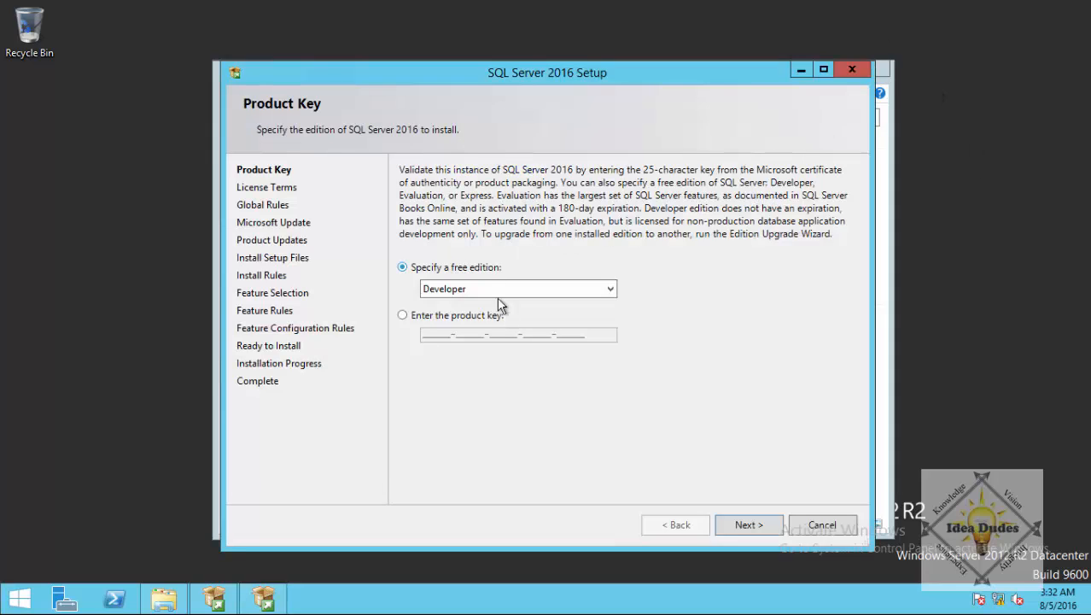
{"action": "left_click", "coordinate": [743, 522]}
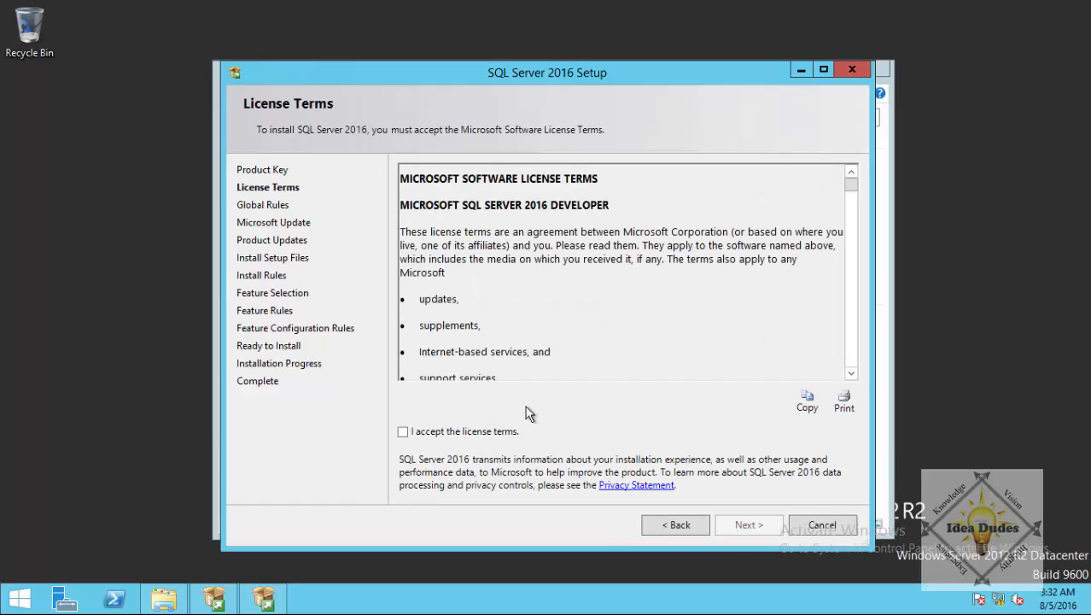
Accept the license terms, opt into Microsoft Update, and continue past the update-check error to Install Rules.
{"action": "left_click", "coordinate": [404, 432]}
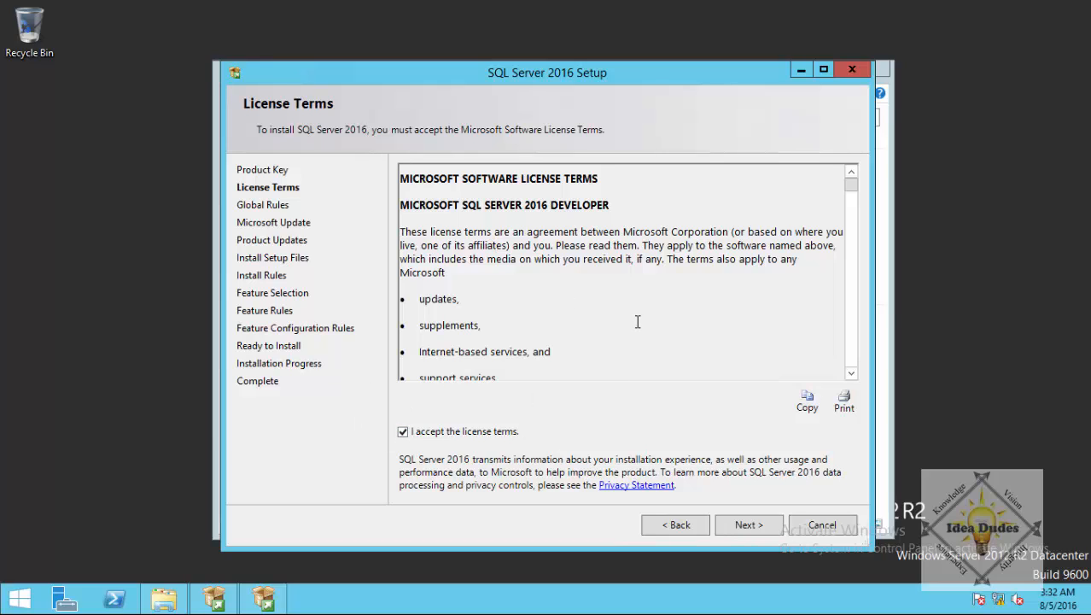
{"action": "left_click", "coordinate": [748, 525]}
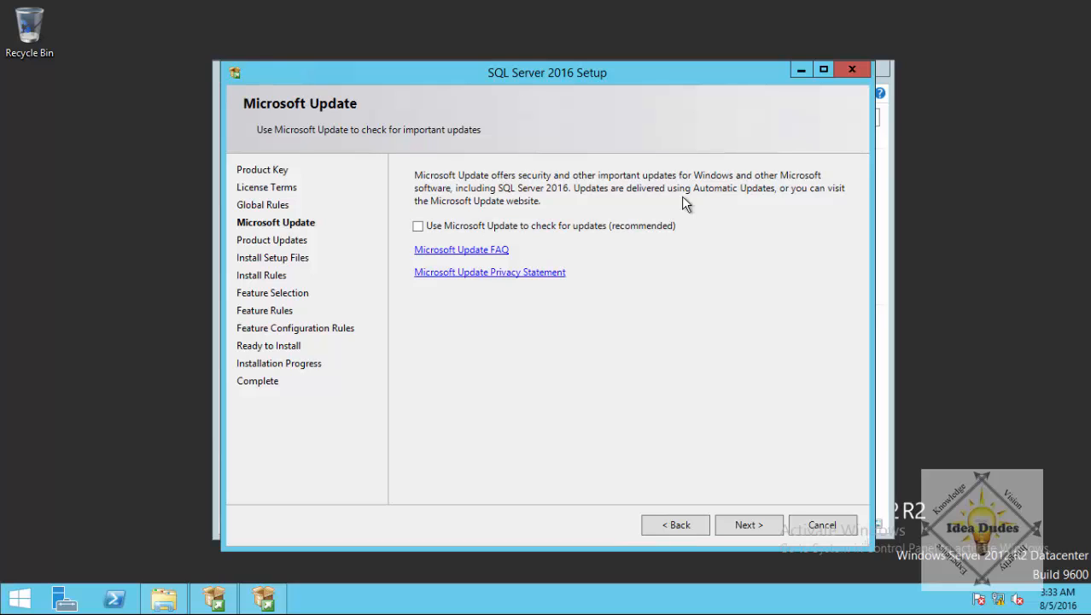
{"action": "left_click", "coordinate": [419, 226]}
{"action": "mouse_move", "coordinate": [996, 595]}
{"action": "left_click", "coordinate": [746, 524]}
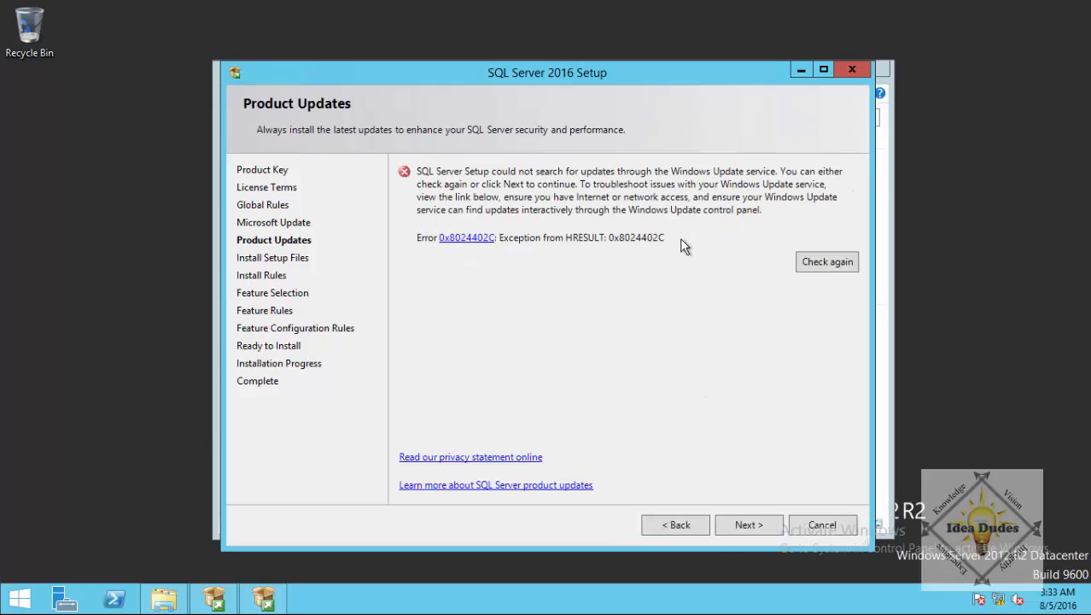
{"action": "left_click", "coordinate": [747, 522]}
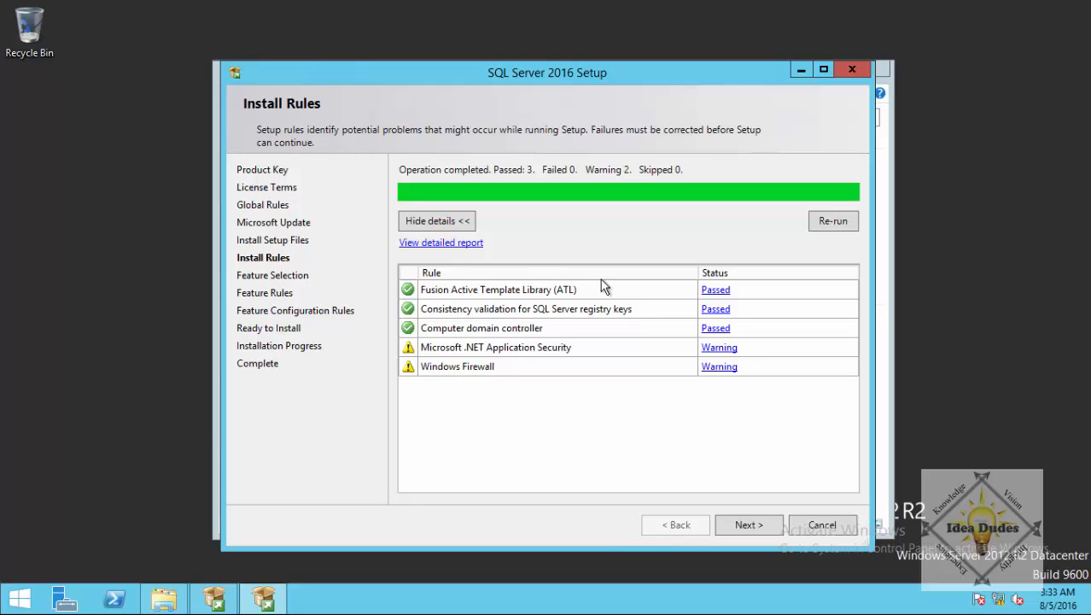
Select Database Engine Services, Replication, Full-Text Search, Data Quality Services, Analysis Services and Reporting Services - Native.
{"action": "left_click", "coordinate": [744, 526]}
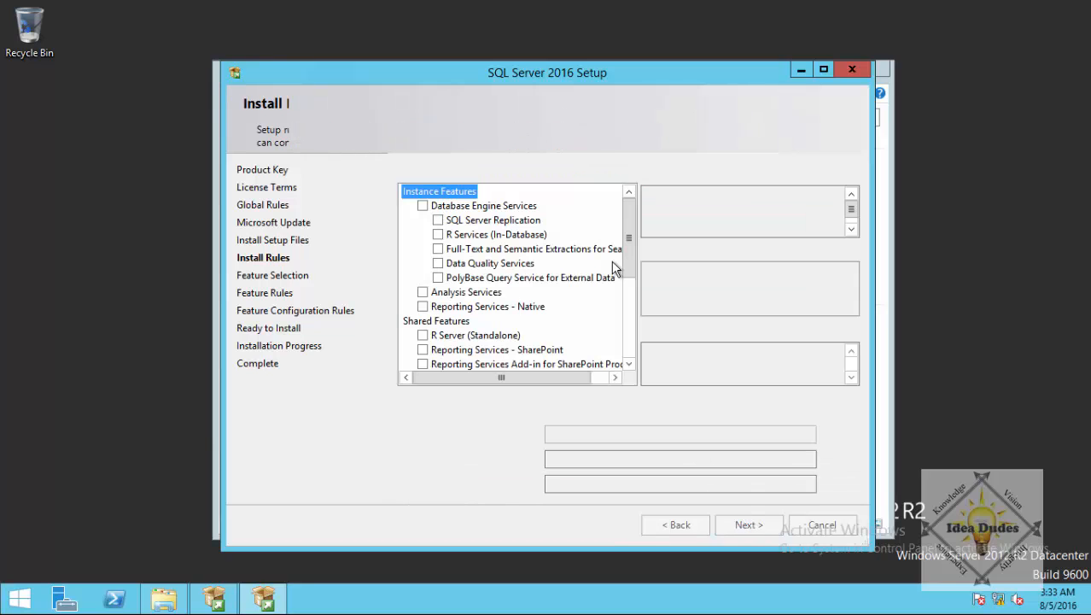
{"action": "left_click", "coordinate": [423, 207]}
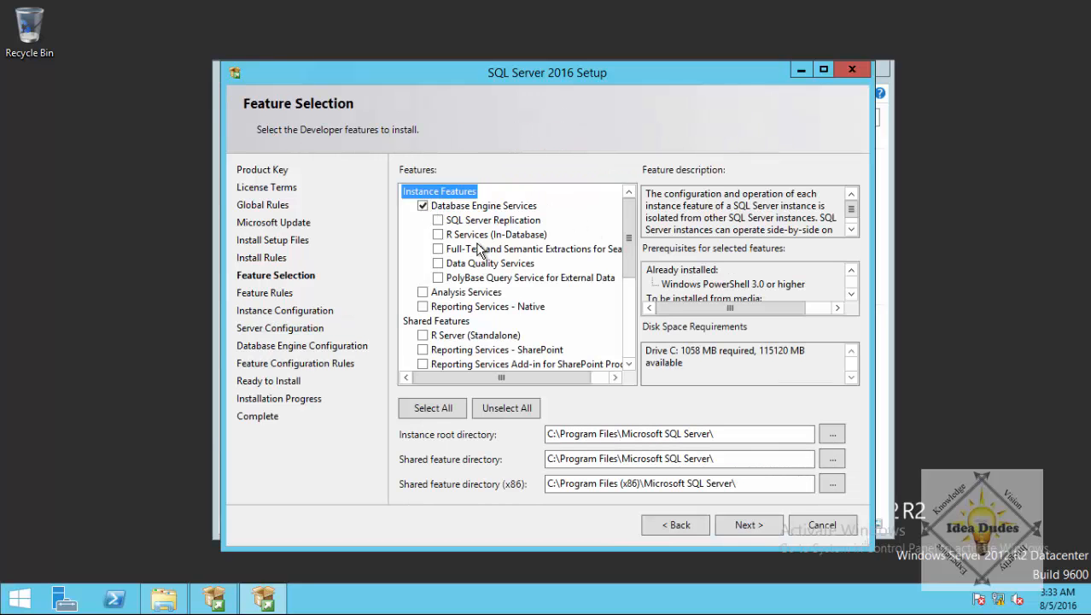
{"action": "left_click", "coordinate": [438, 221]}
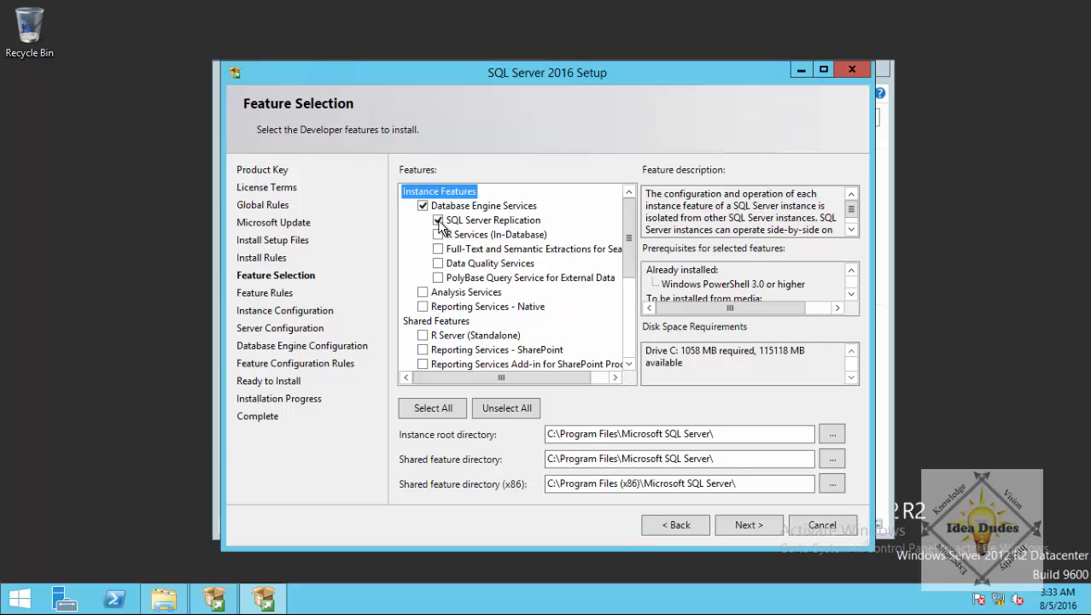
{"action": "left_click", "coordinate": [538, 235]}
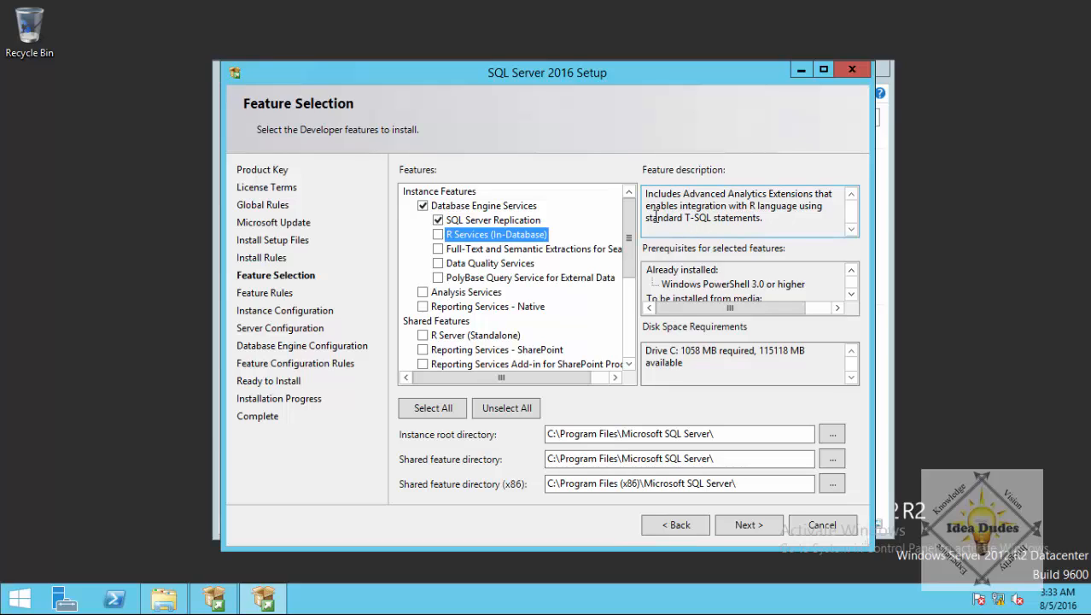
{"action": "left_click", "coordinate": [462, 251]}
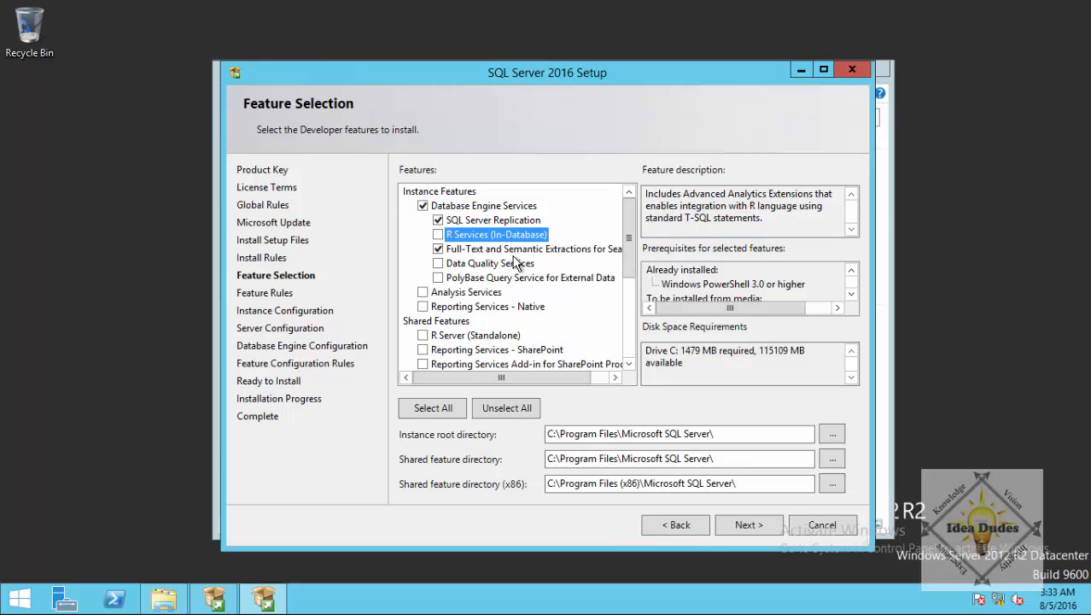
{"action": "left_click", "coordinate": [437, 264]}
{"action": "left_click", "coordinate": [484, 280]}
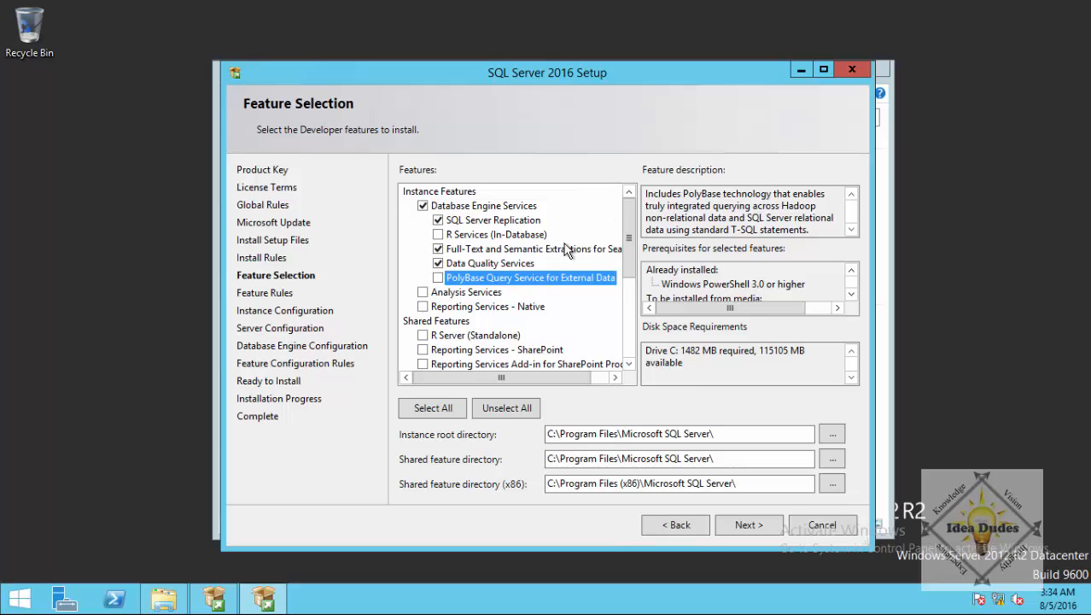
{"action": "left_click", "coordinate": [422, 292]}
{"action": "left_click", "coordinate": [423, 307]}
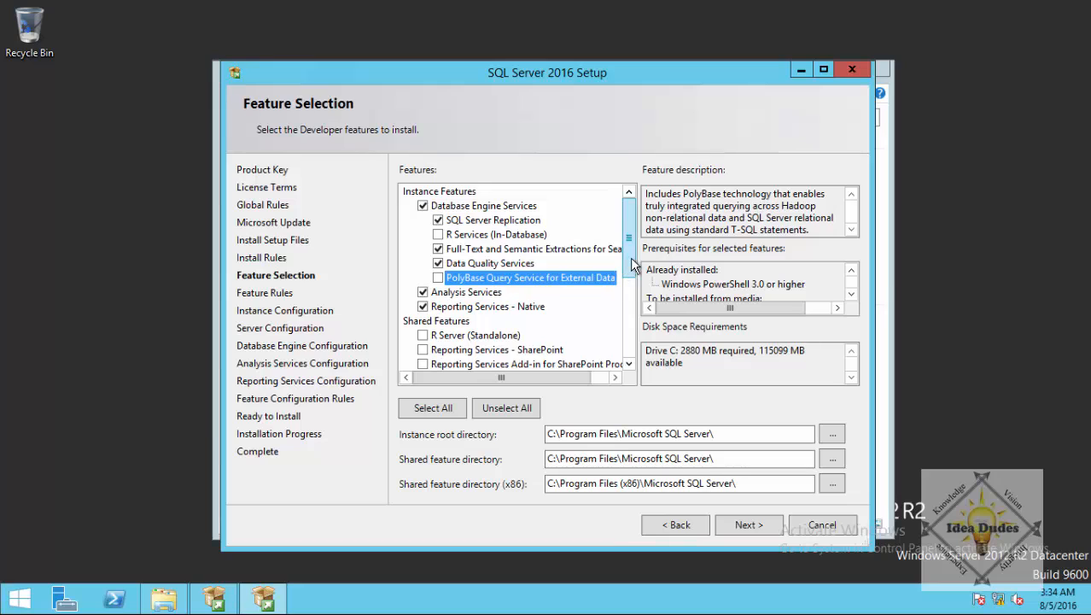
{"action": "left_click_drag", "start_coordinate": [630, 257], "coordinate": [630, 297]}
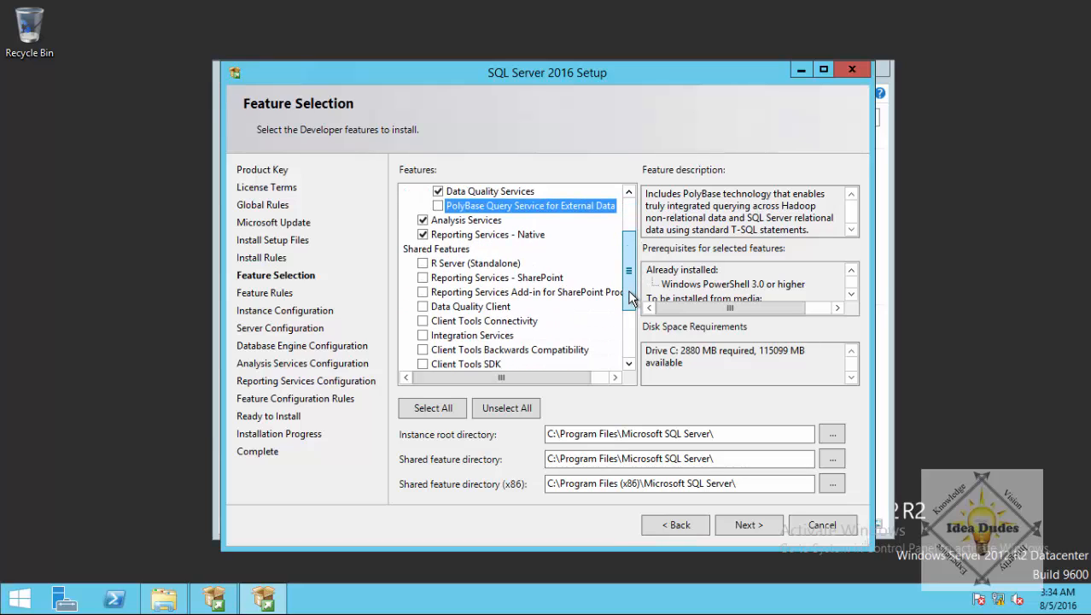
{"action": "scroll", "coordinate": [630, 285], "scroll_direction": "up", "scroll_amount": 1}
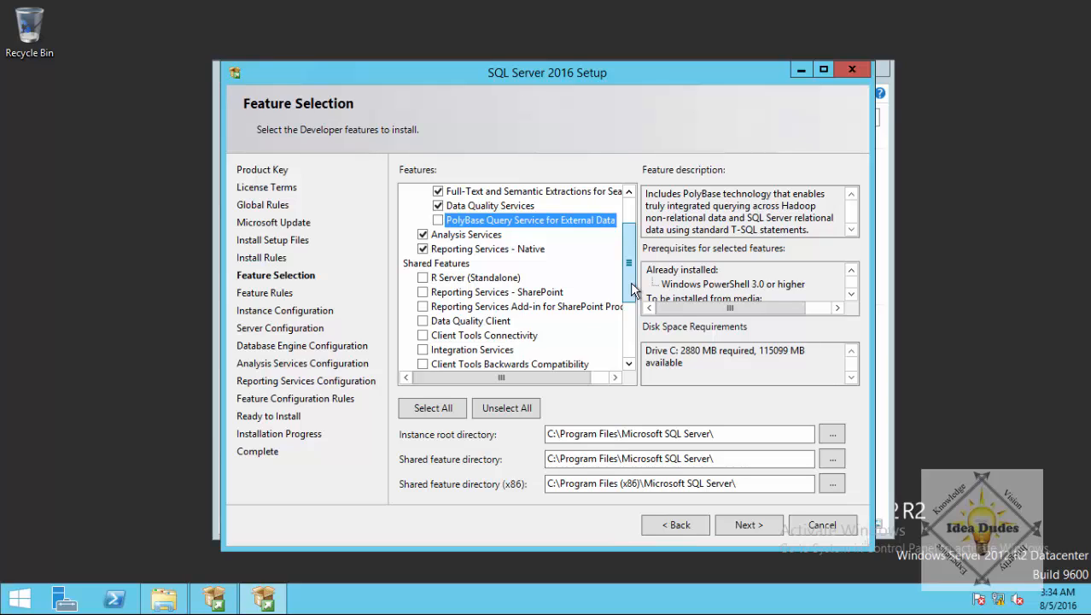
Add Reporting Services SharePoint and its add-in, Data Quality Client, Integration Services, client tools, SDKs, Documentation and Master Data Services.
{"action": "left_click", "coordinate": [424, 294]}
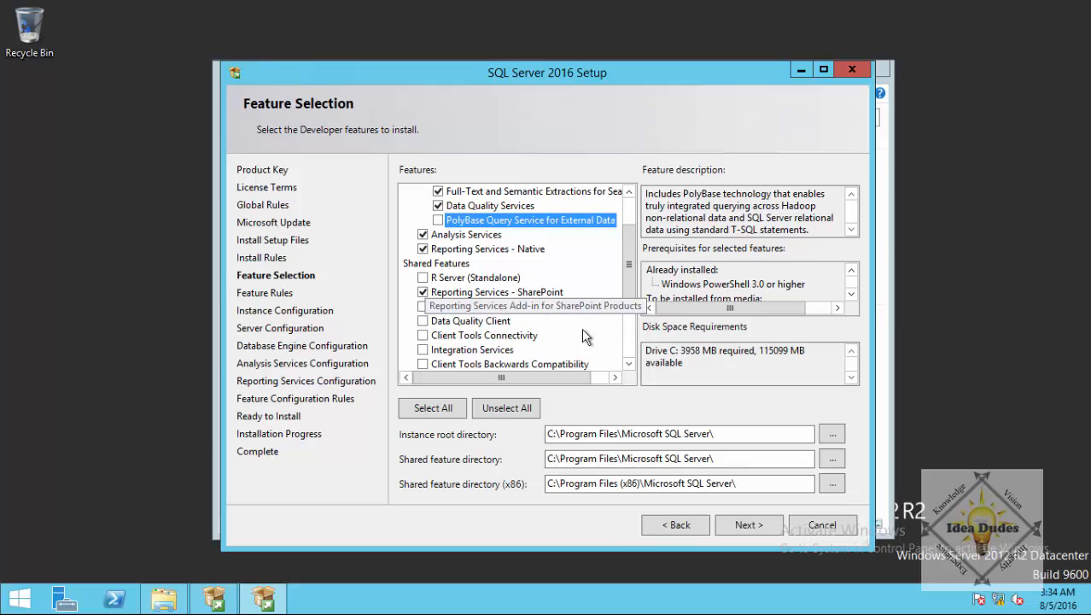
{"action": "left_click", "coordinate": [424, 306]}
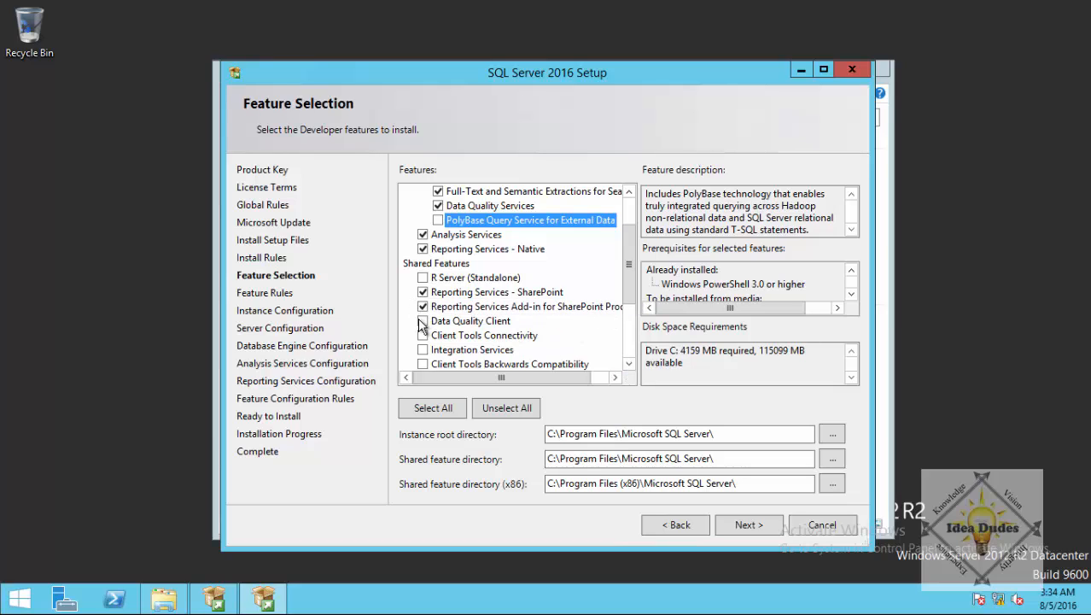
{"action": "left_click", "coordinate": [423, 321]}
{"action": "left_click", "coordinate": [423, 335]}
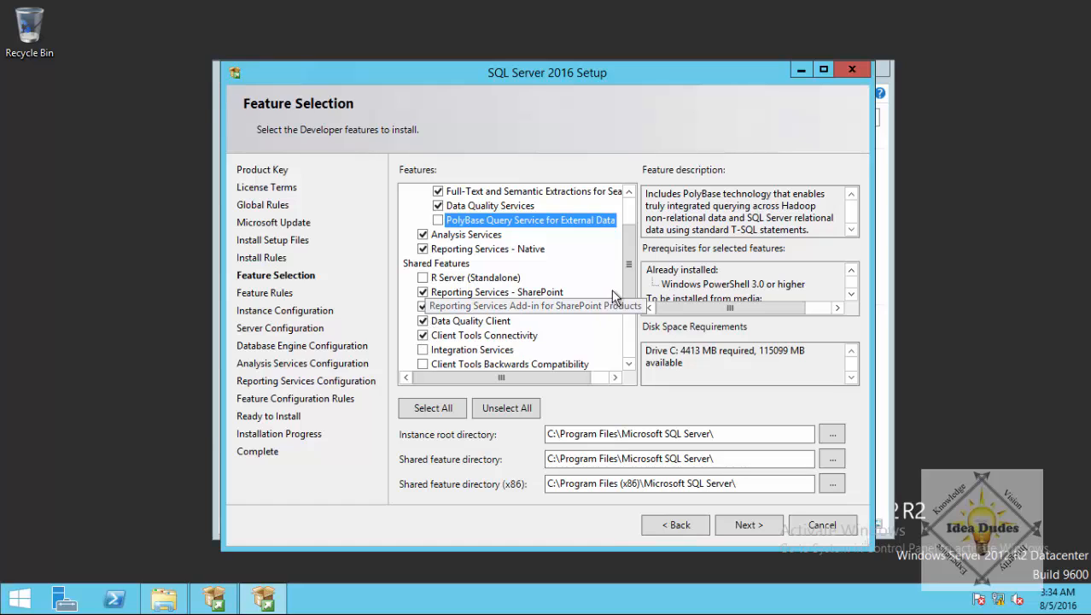
{"action": "left_click_drag", "start_coordinate": [630, 288], "coordinate": [635, 329]}
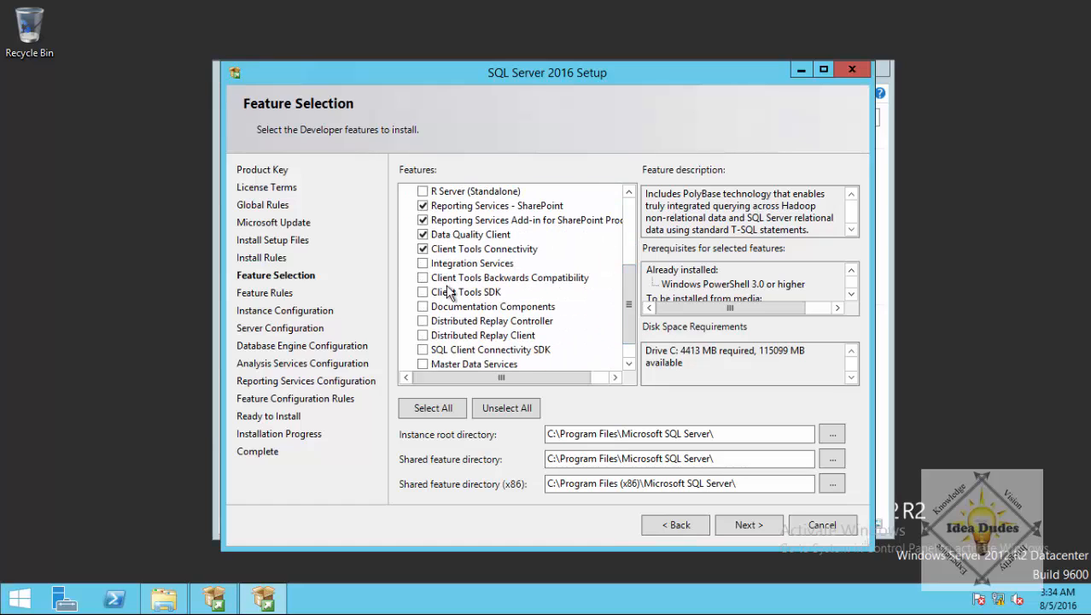
{"action": "left_click", "coordinate": [423, 263]}
{"action": "left_click", "coordinate": [422, 278]}
{"action": "left_click", "coordinate": [422, 292]}
{"action": "left_click", "coordinate": [422, 306]}
{"action": "left_click_drag", "start_coordinate": [630, 314], "coordinate": [631, 328]}
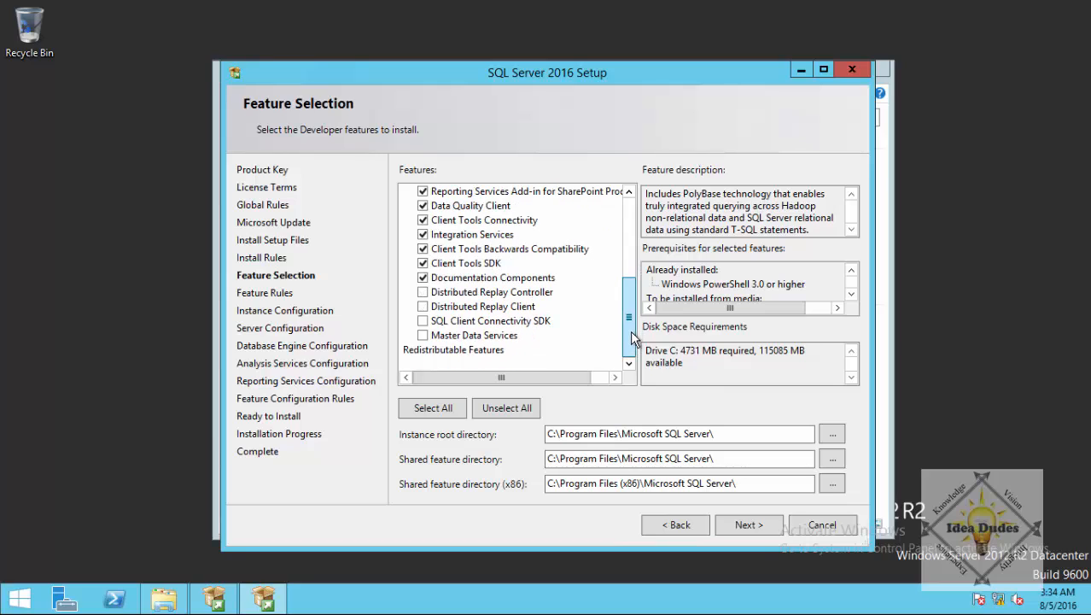
{"action": "left_click", "coordinate": [423, 321]}
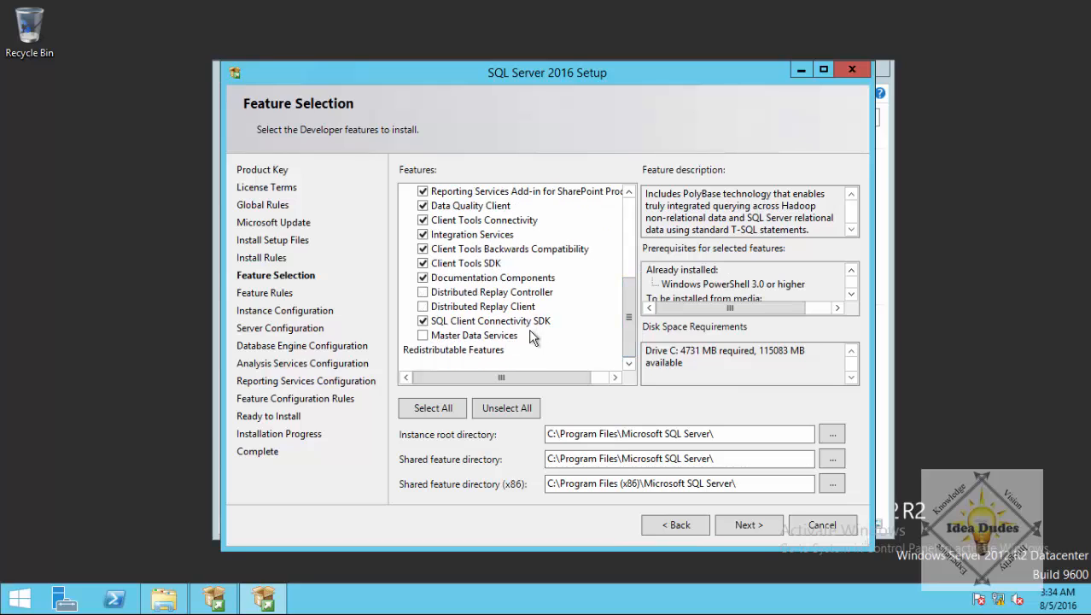
{"action": "left_click", "coordinate": [422, 335]}
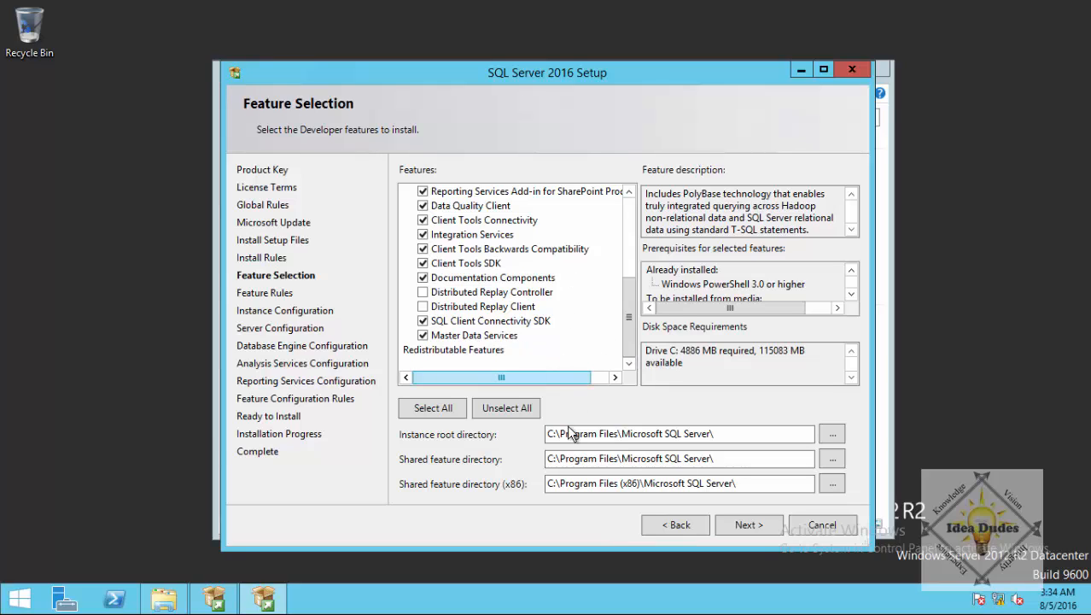
Change the instance root and shared feature directories from drive C to E, checking available drives in This PC.
{"action": "left_click_drag", "start_coordinate": [555, 437], "coordinate": [541, 436]}
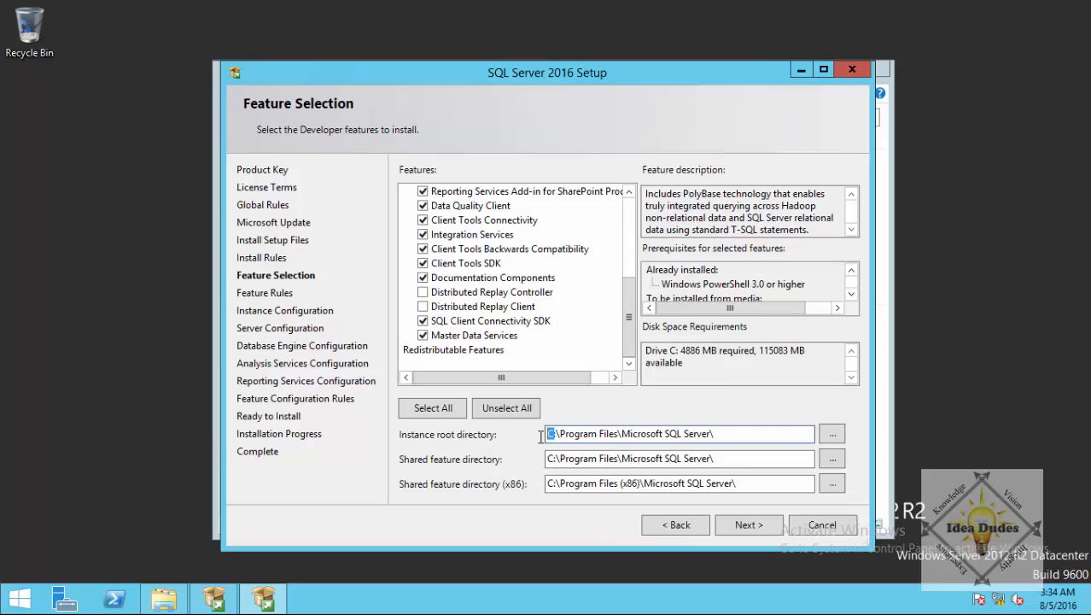
{"action": "type", "text": "e"}
{"action": "left_click_drag", "start_coordinate": [555, 459], "coordinate": [547, 483]}
{"action": "type", "text": "erve"}
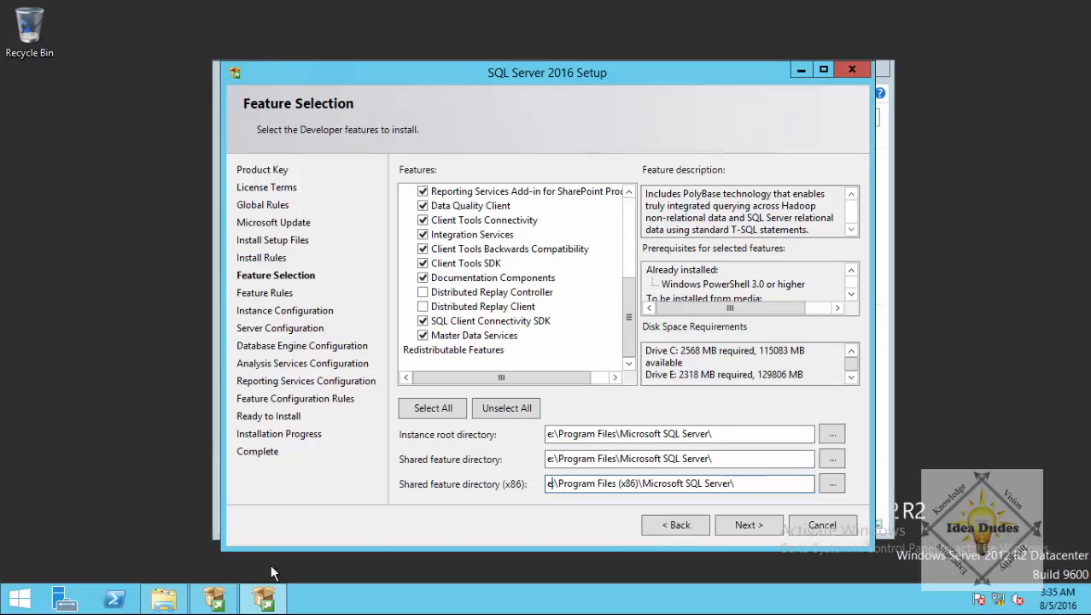
{"action": "left_click", "coordinate": [164, 597]}
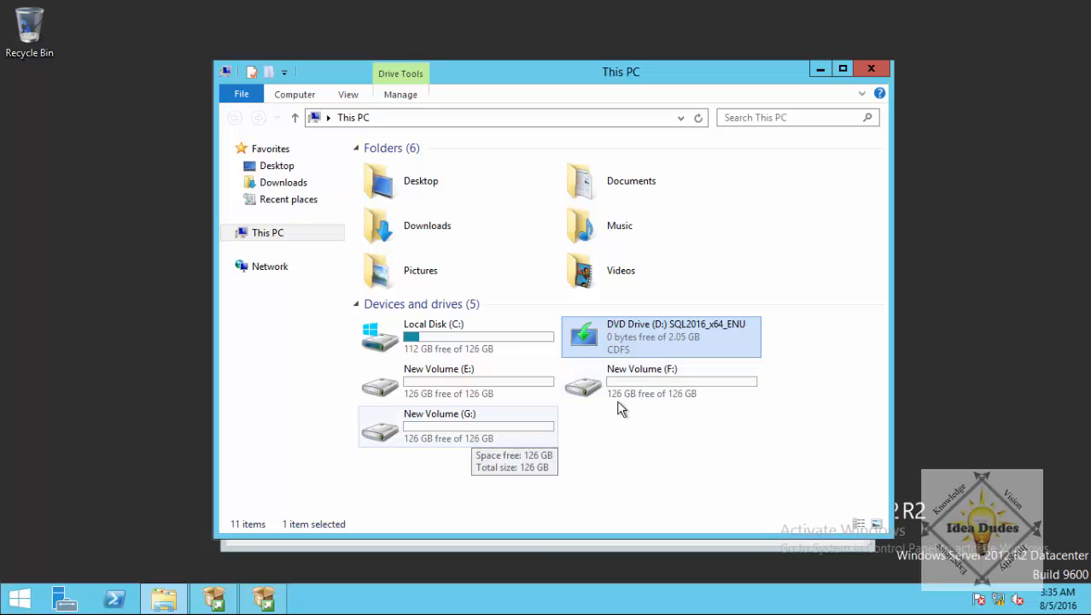
{"action": "left_click", "coordinate": [869, 68]}
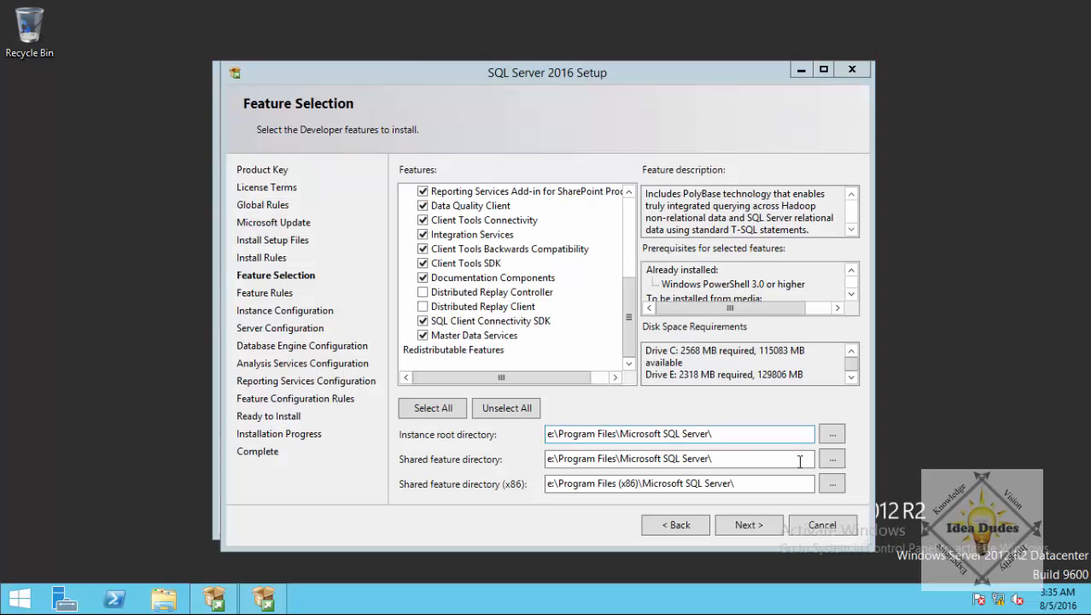
Continue from Feature Selection through Feature Rules to Instance Configuration with the default instance.
{"action": "left_click", "coordinate": [755, 525]}
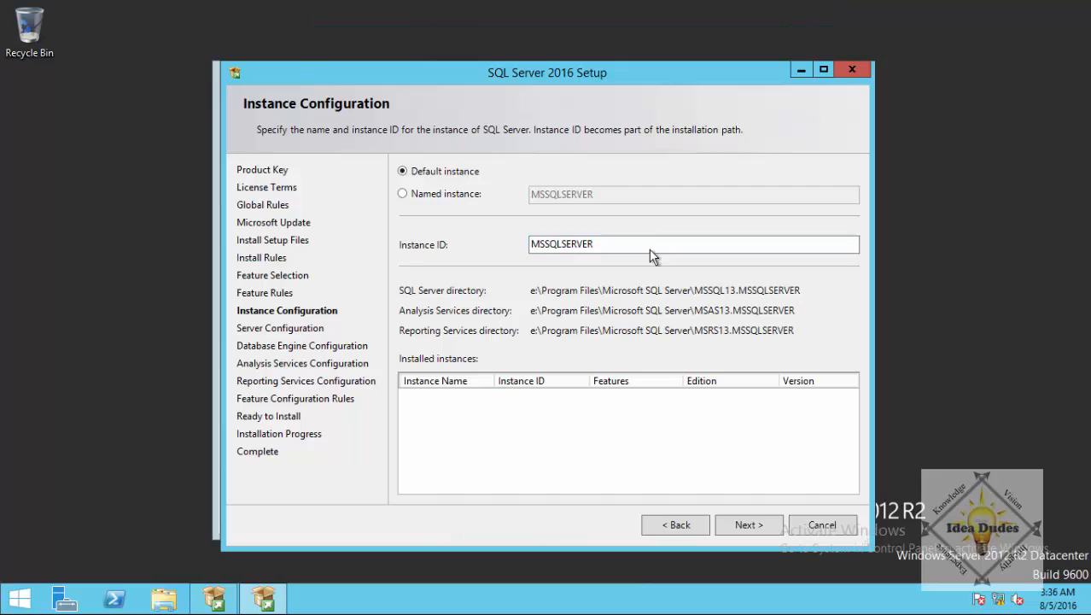
Keep the default instance with Instance ID MSSQLSERVER and continue to Server Configuration.
{"action": "double_click", "coordinate": [575, 245]}
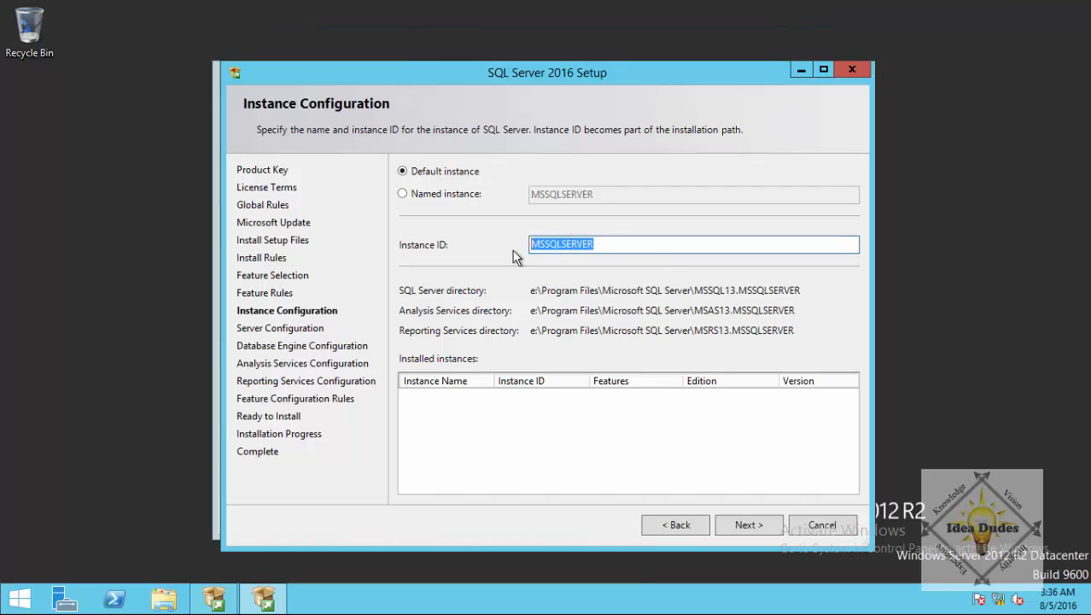
{"action": "left_click", "coordinate": [655, 249]}
{"action": "double_click", "coordinate": [639, 250]}
{"action": "left_click", "coordinate": [736, 526]}
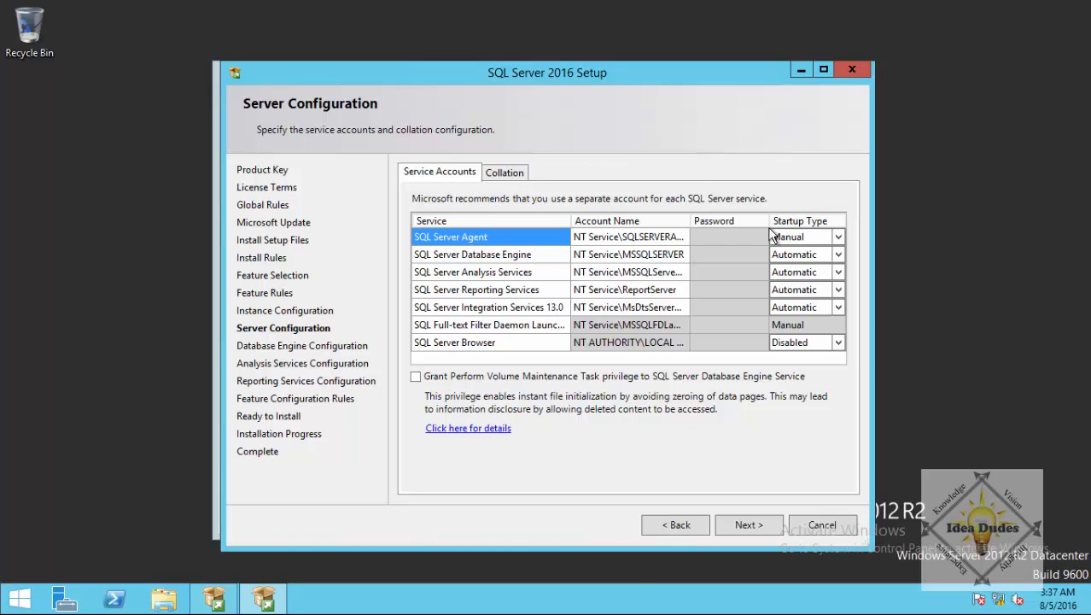
Run SQL Server Agent under the sqlsrv service account with its password, starting Automatic.
{"action": "left_click", "coordinate": [679, 237]}
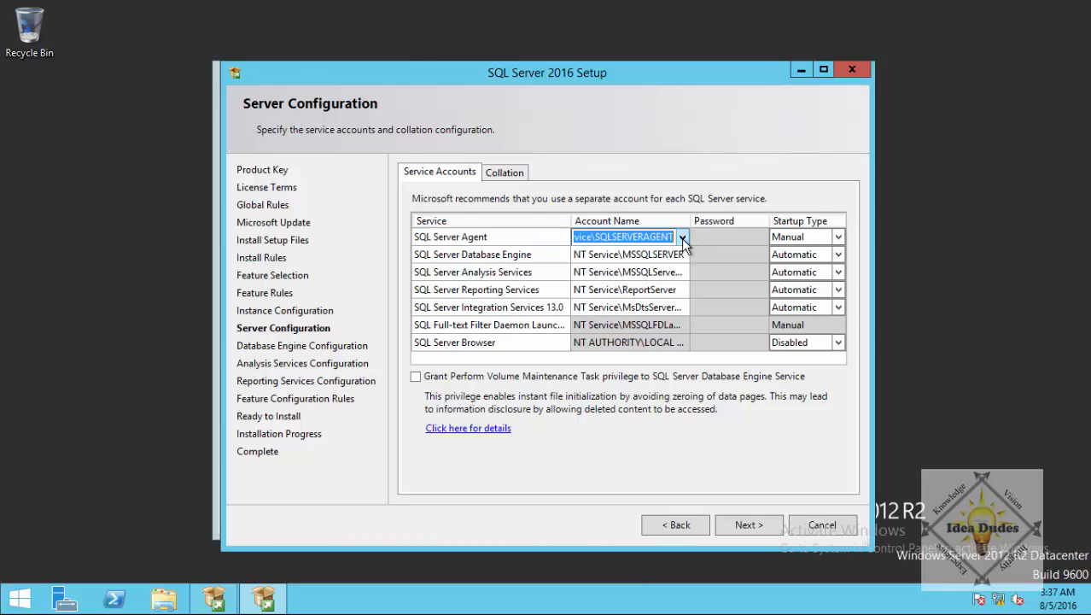
{"action": "left_click", "coordinate": [682, 237]}
{"action": "left_click", "coordinate": [623, 272]}
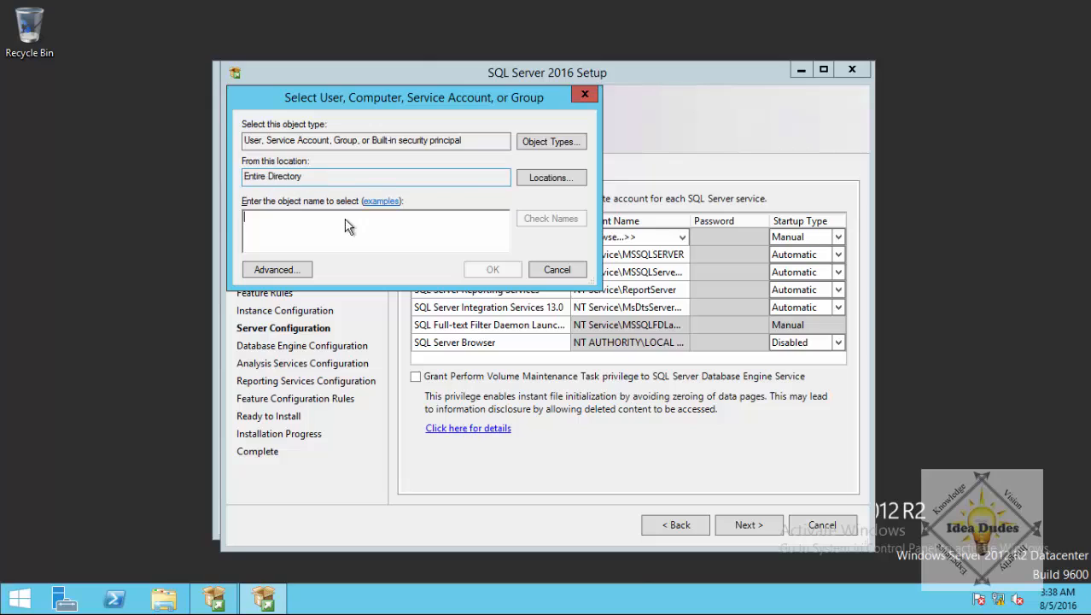
{"action": "type", "text": "sqlsrv"}
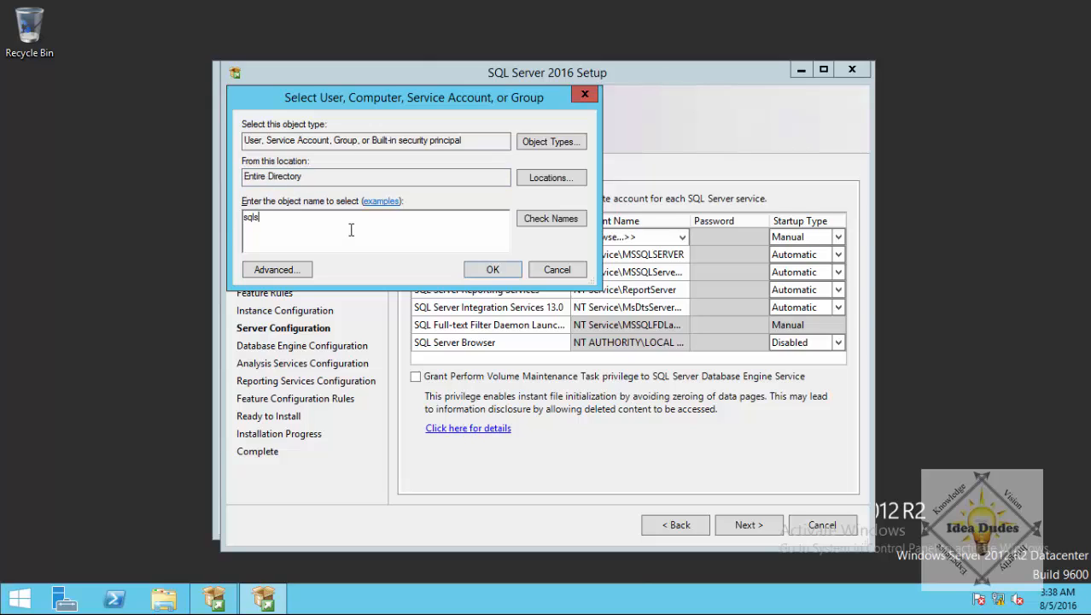
{"action": "left_click", "coordinate": [490, 269]}
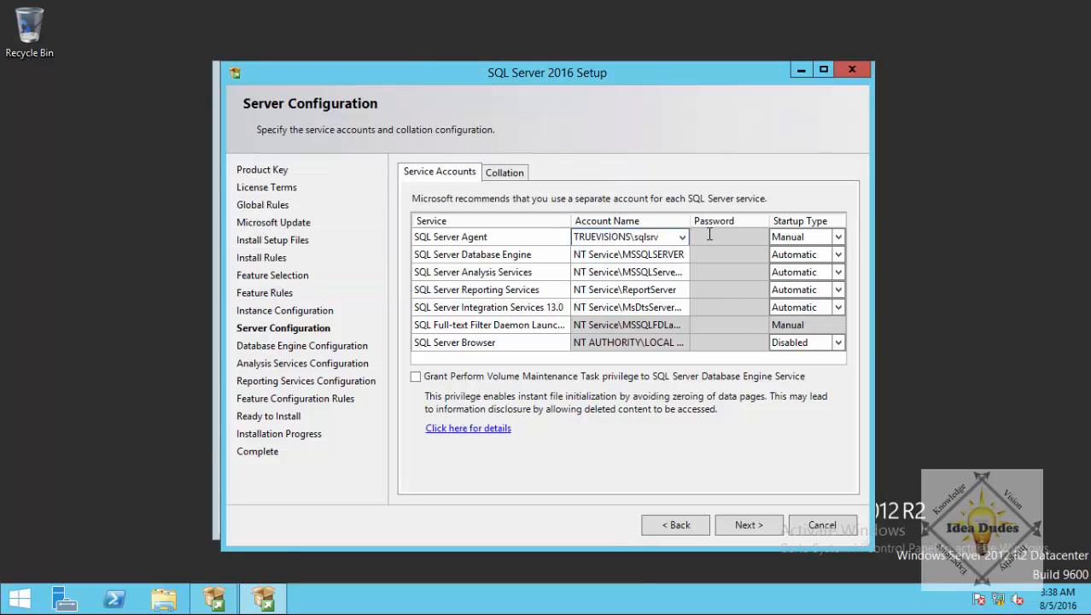
{"action": "type", "text": "********"}
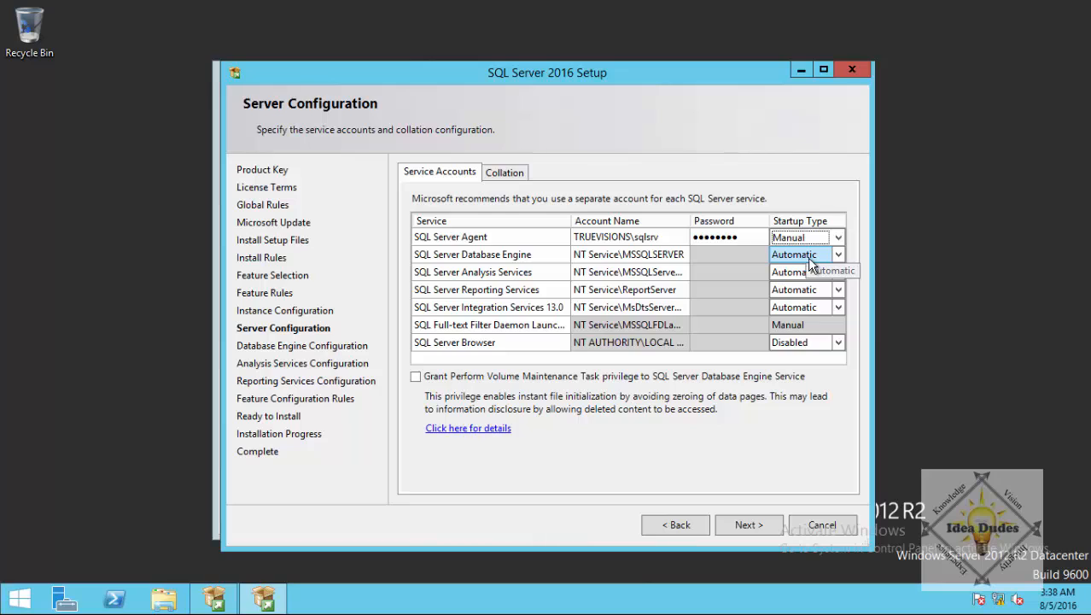
{"action": "left_click", "coordinate": [839, 239]}
{"action": "left_click", "coordinate": [799, 254]}
Run the Database Engine under the sqlsrv service account and enter its password.
{"action": "left_click", "coordinate": [680, 258]}
{"action": "left_click", "coordinate": [683, 257]}
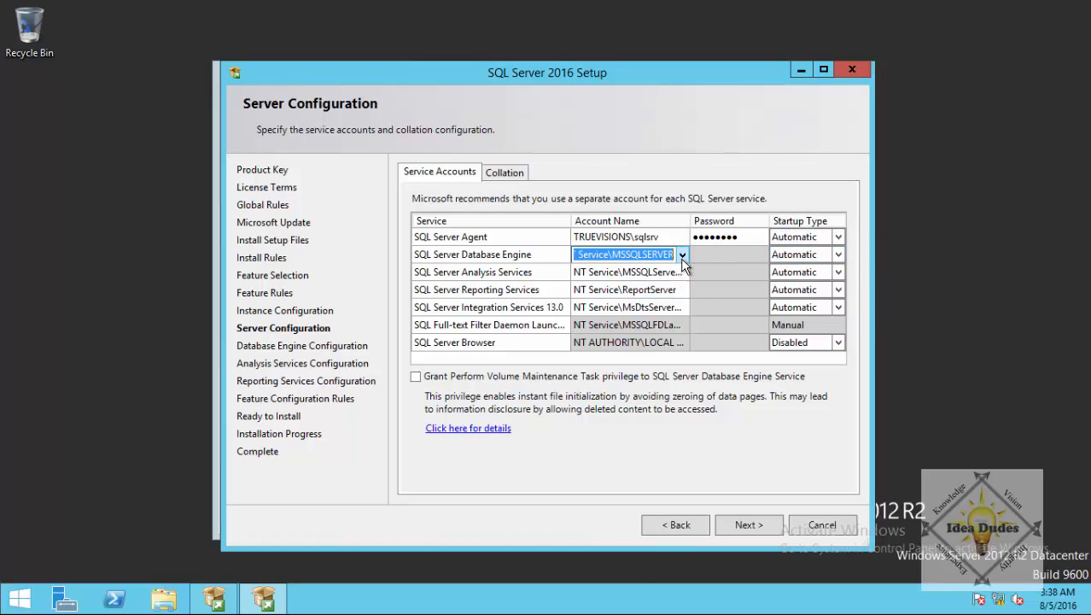
{"action": "left_click", "coordinate": [683, 258]}
{"action": "left_click", "coordinate": [617, 282]}
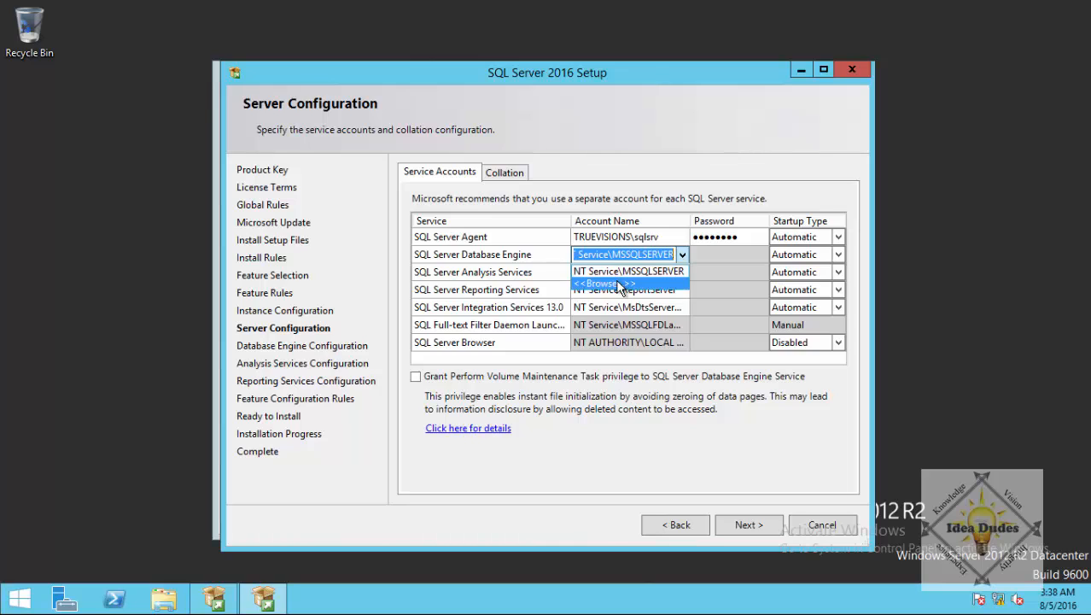
{"action": "type", "text": "sqlsrv"}
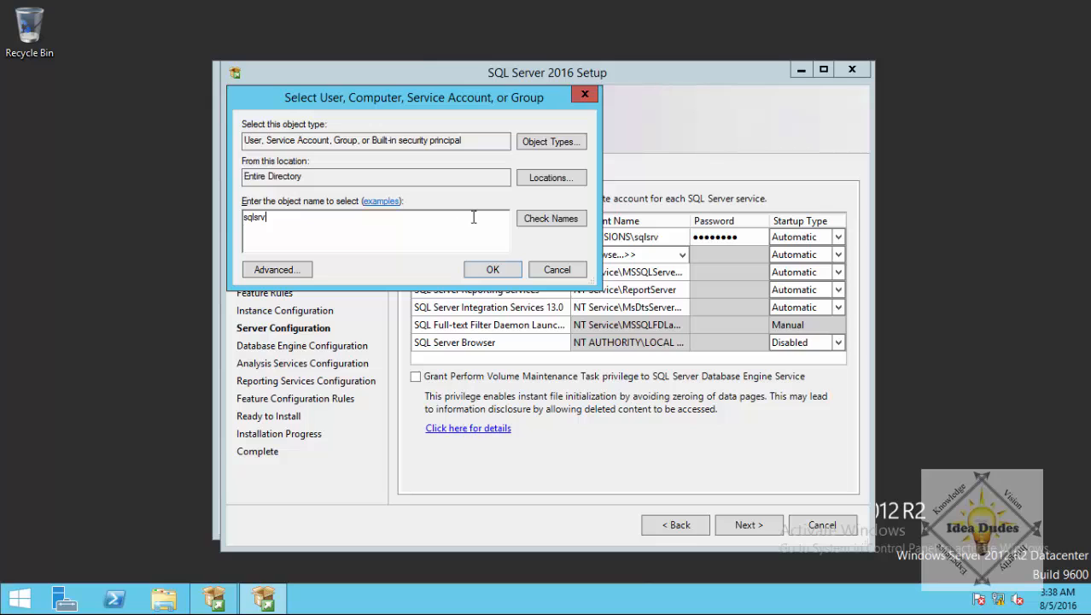
{"action": "left_click", "coordinate": [494, 269]}
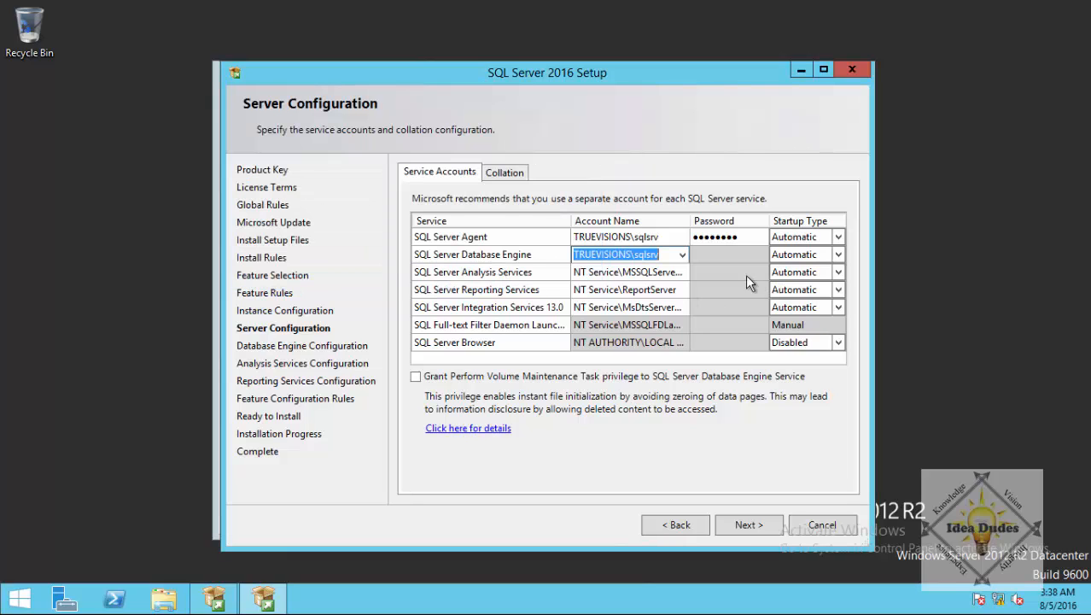
{"action": "left_click", "coordinate": [721, 255]}
{"action": "type", "text": "********"}
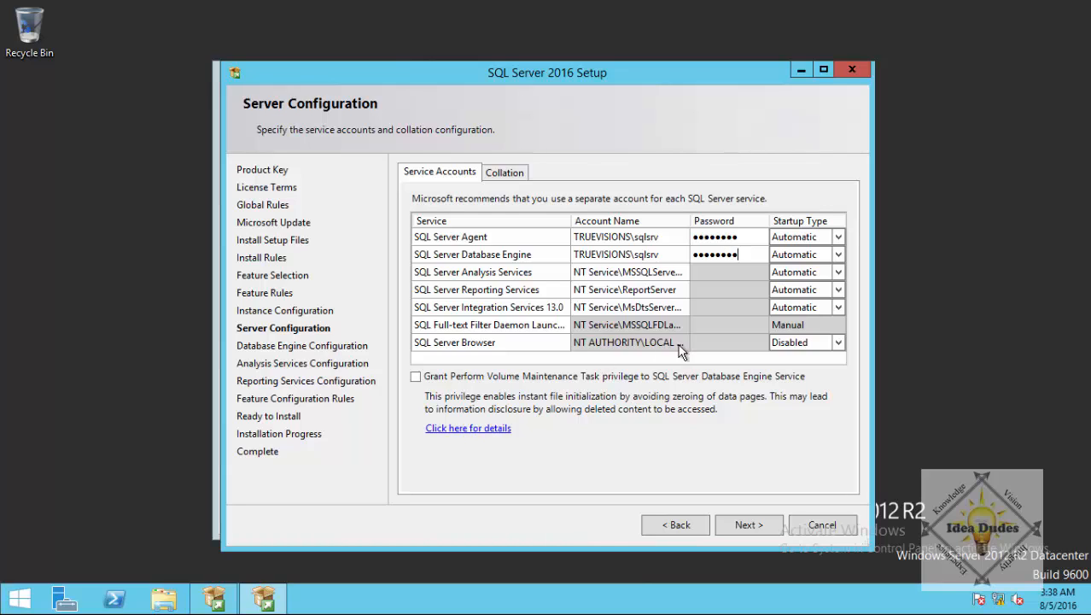
Run Analysis Services under the sqlsrv service account and enter its password.
{"action": "left_click", "coordinate": [680, 273]}
{"action": "left_click", "coordinate": [681, 272]}
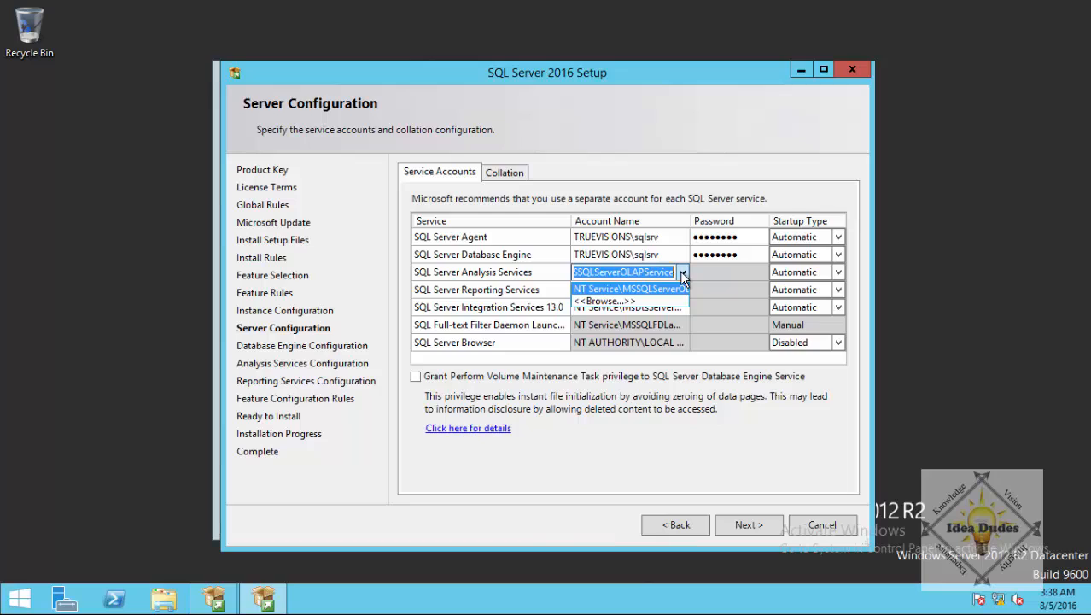
{"action": "left_click", "coordinate": [636, 301]}
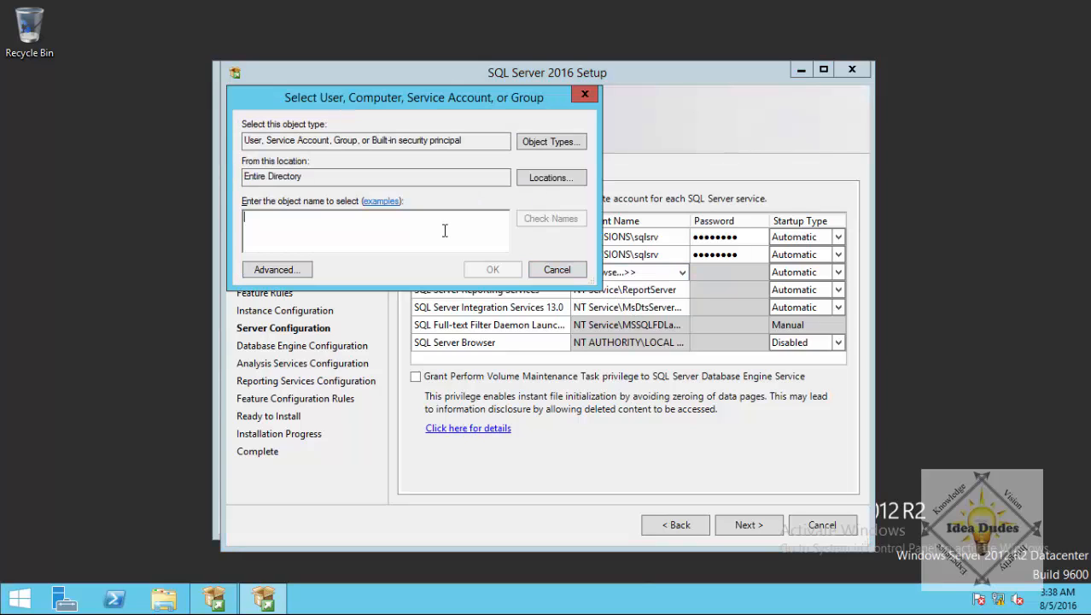
{"action": "type", "text": "sqlsrv"}
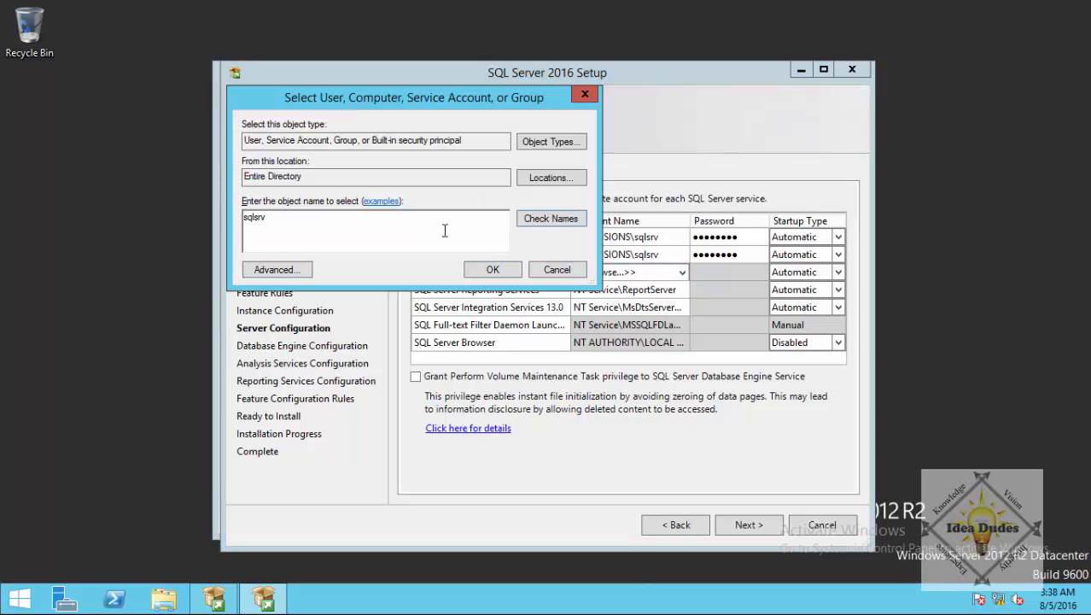
{"action": "left_click", "coordinate": [492, 270]}
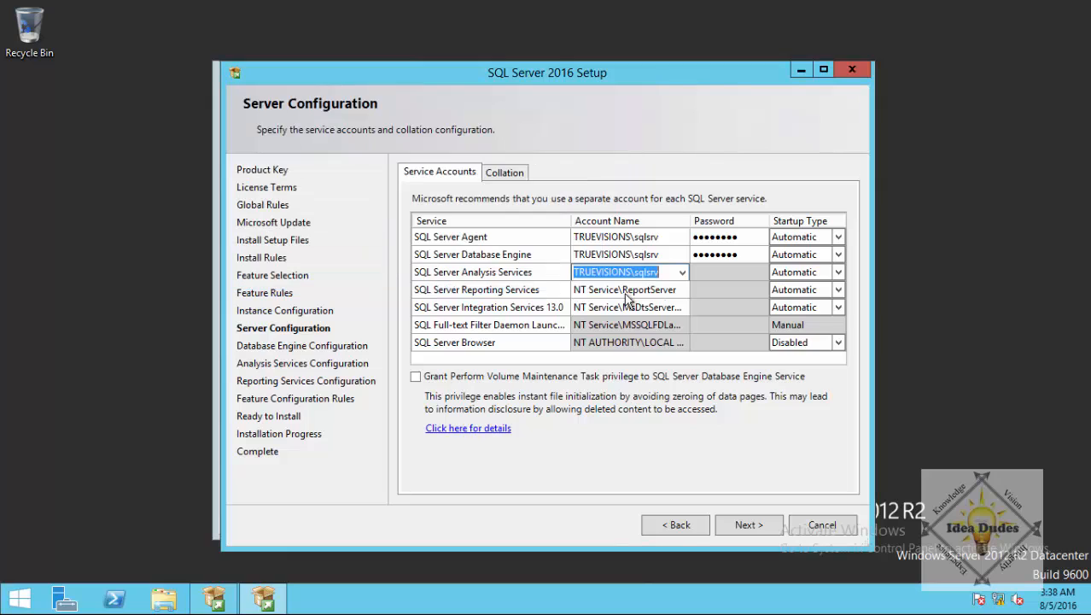
{"action": "left_click", "coordinate": [705, 272]}
{"action": "type", "text": "P@"}
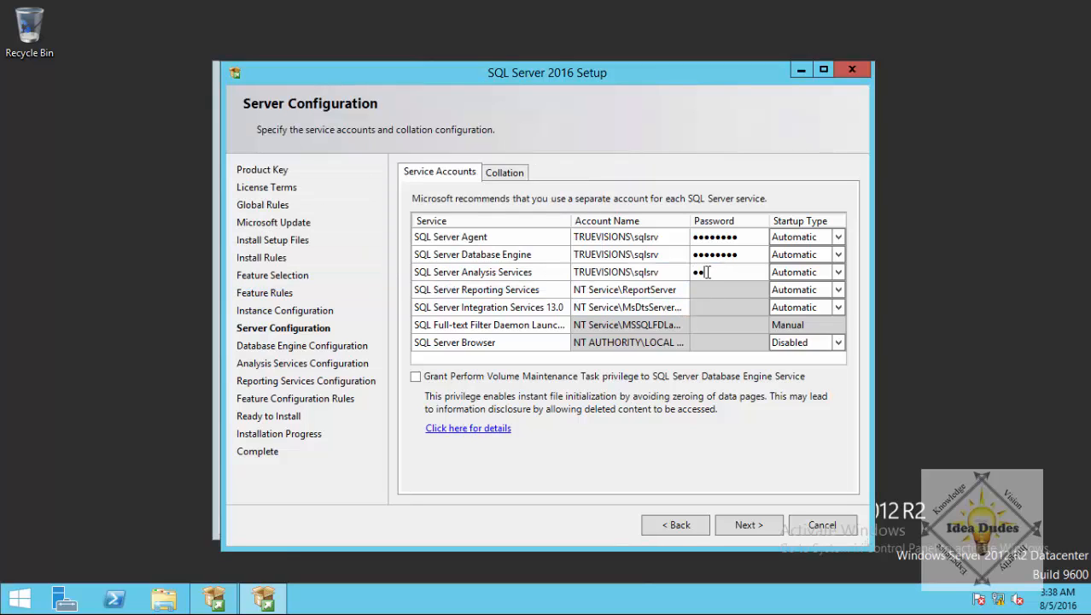
{"action": "type", "text": "ssw0rd"}
Run Reporting Services under the sqlsrv service account and enter its password.
{"action": "left_click", "coordinate": [685, 290]}
{"action": "left_click", "coordinate": [684, 290]}
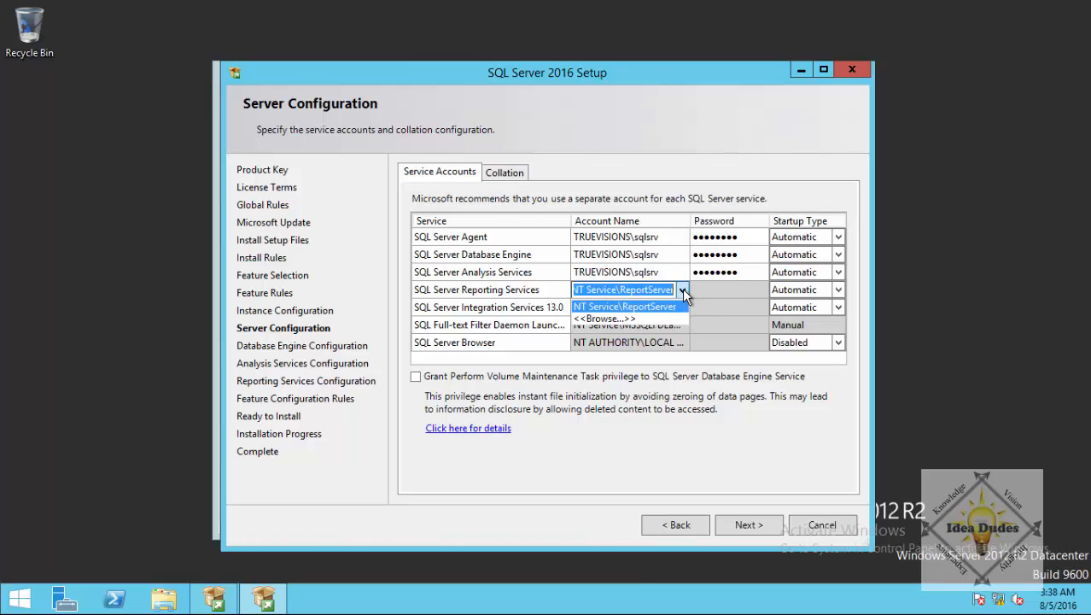
{"action": "left_click", "coordinate": [638, 321]}
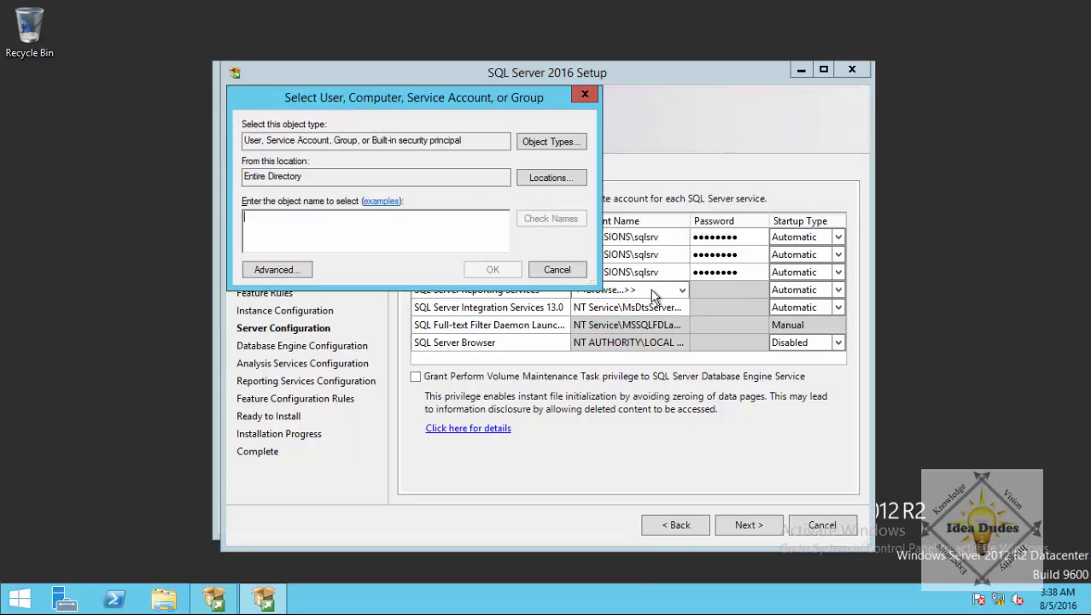
{"action": "type", "text": "sqls"}
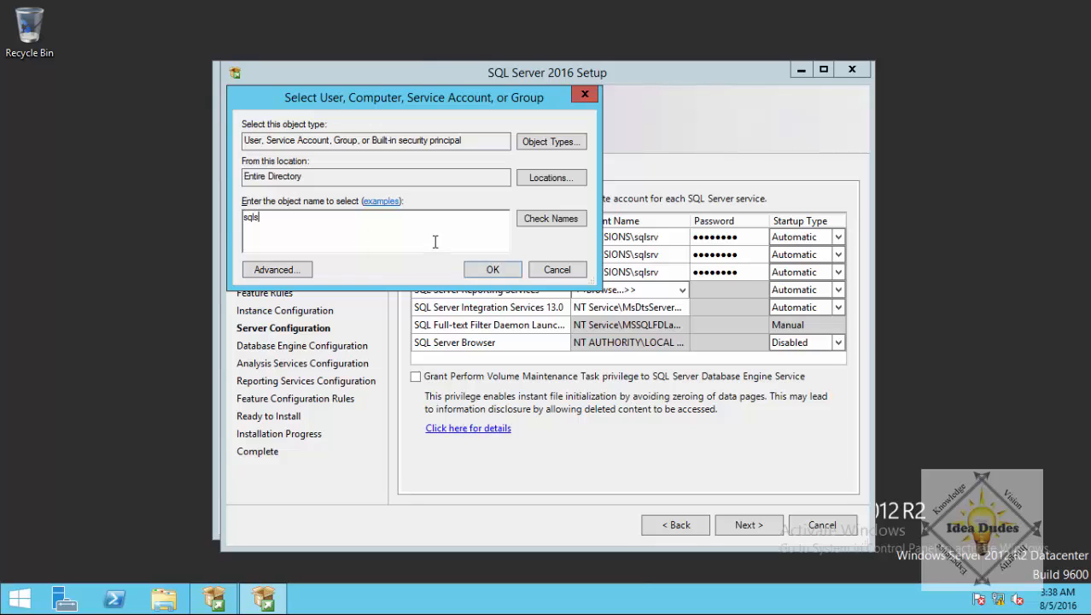
{"action": "type", "text": "rv"}
{"action": "left_click", "coordinate": [508, 271]}
{"action": "left_click", "coordinate": [743, 290]}
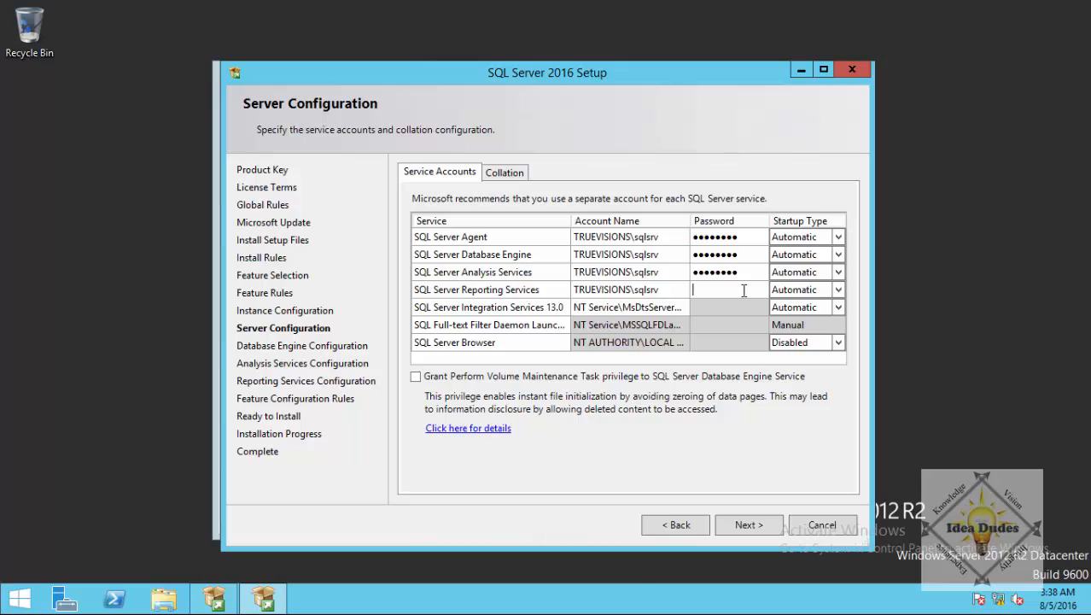
{"action": "type", "text": "••••••••"}
Run Integration Services under the sqlsrv service account and enter its password.
{"action": "left_click", "coordinate": [683, 307]}
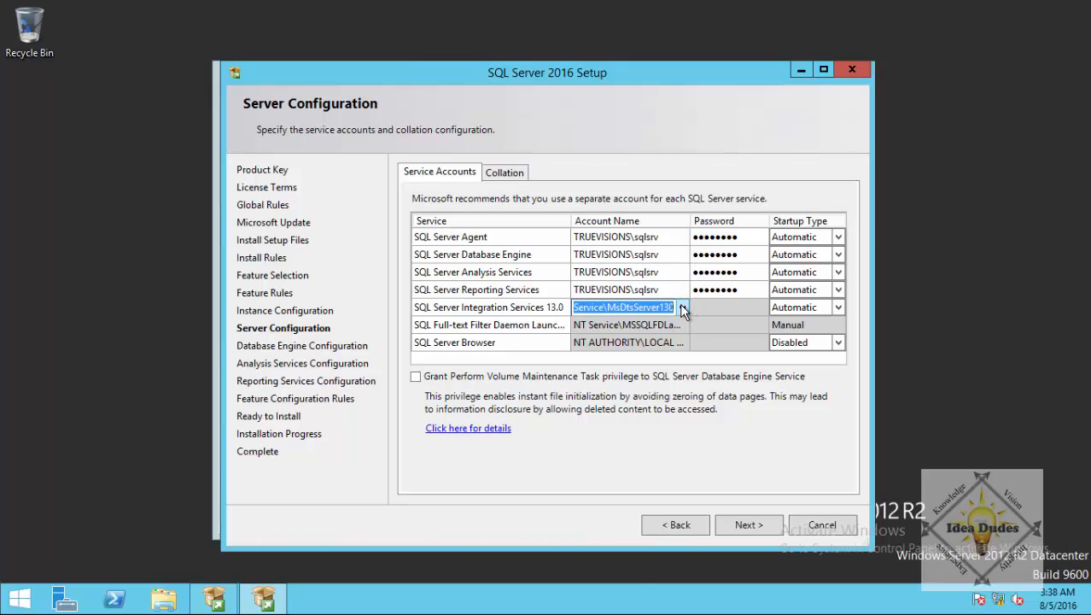
{"action": "left_click", "coordinate": [683, 308]}
{"action": "left_click", "coordinate": [608, 342]}
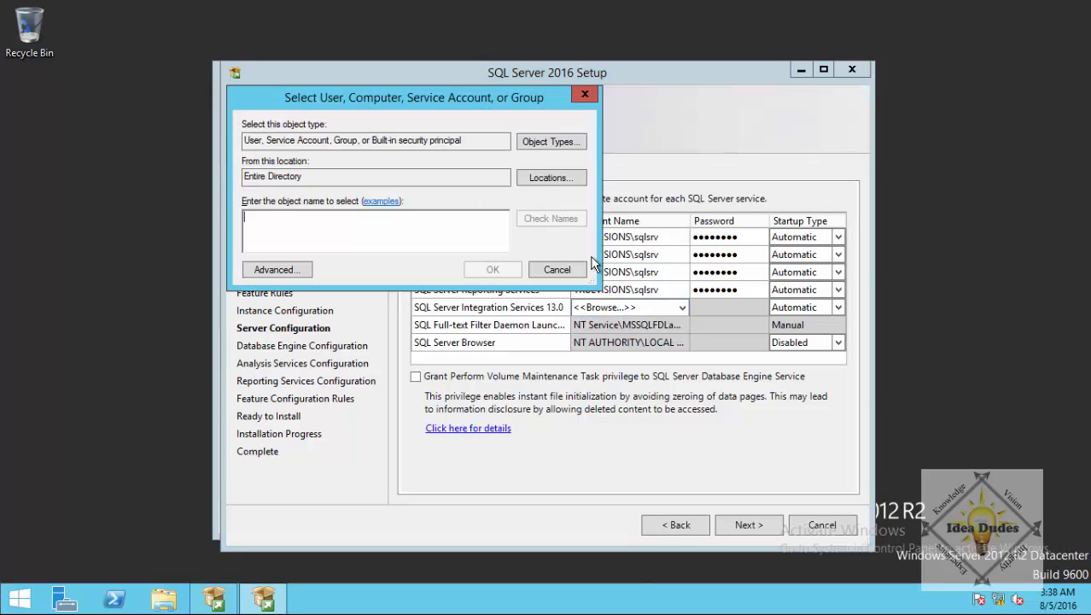
{"action": "type", "text": "sqlsrv"}
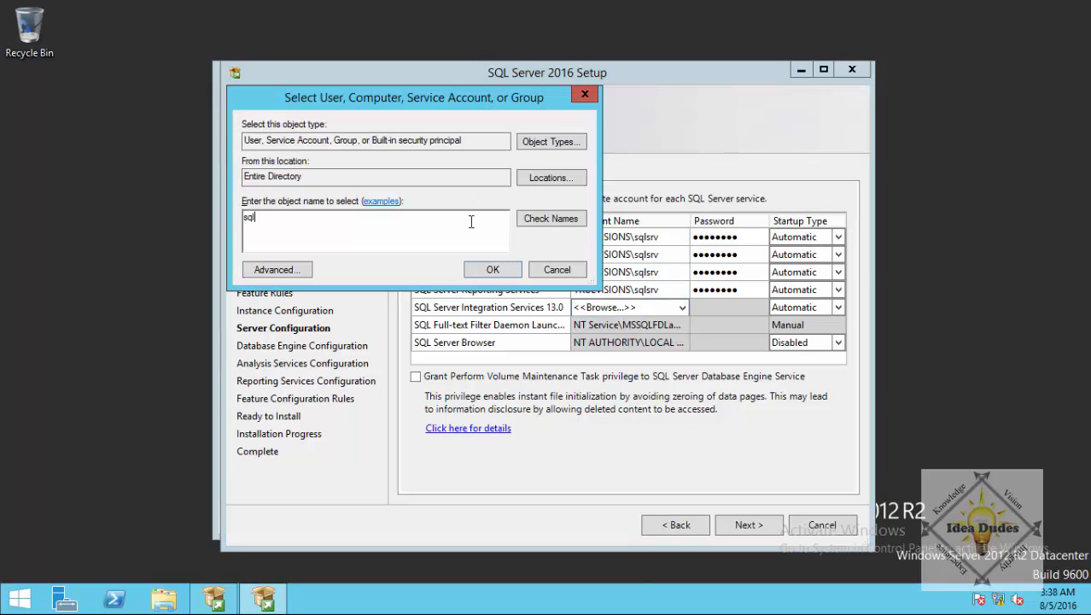
{"action": "left_click", "coordinate": [492, 269]}
{"action": "left_click", "coordinate": [720, 306]}
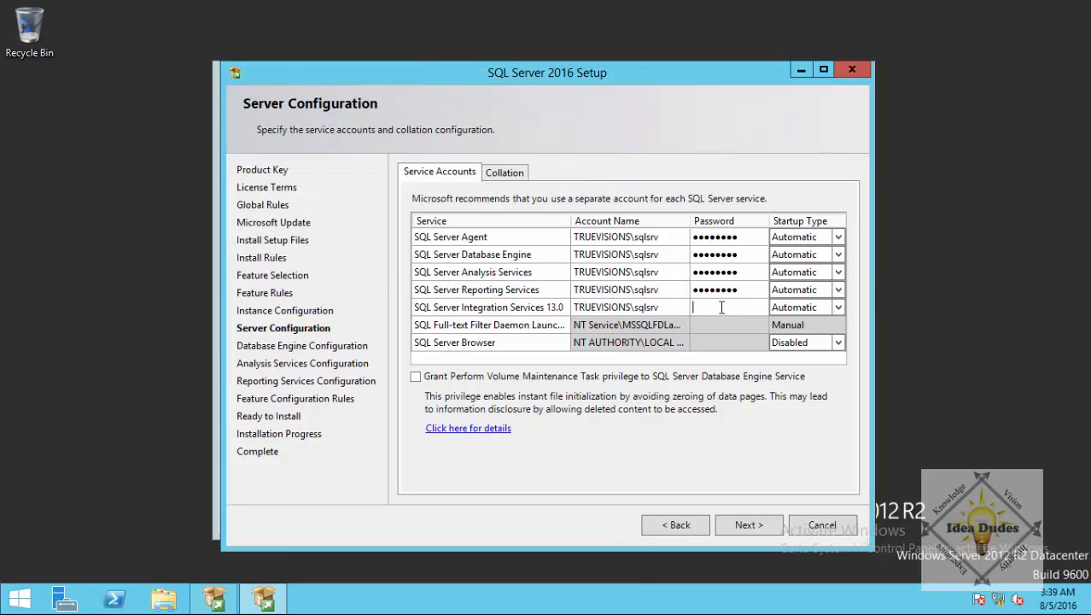
{"action": "type", "text": "********"}
Review the collation settings, return to Service Accounts, and proceed to Database Engine Configuration.
{"action": "left_click", "coordinate": [507, 175]}
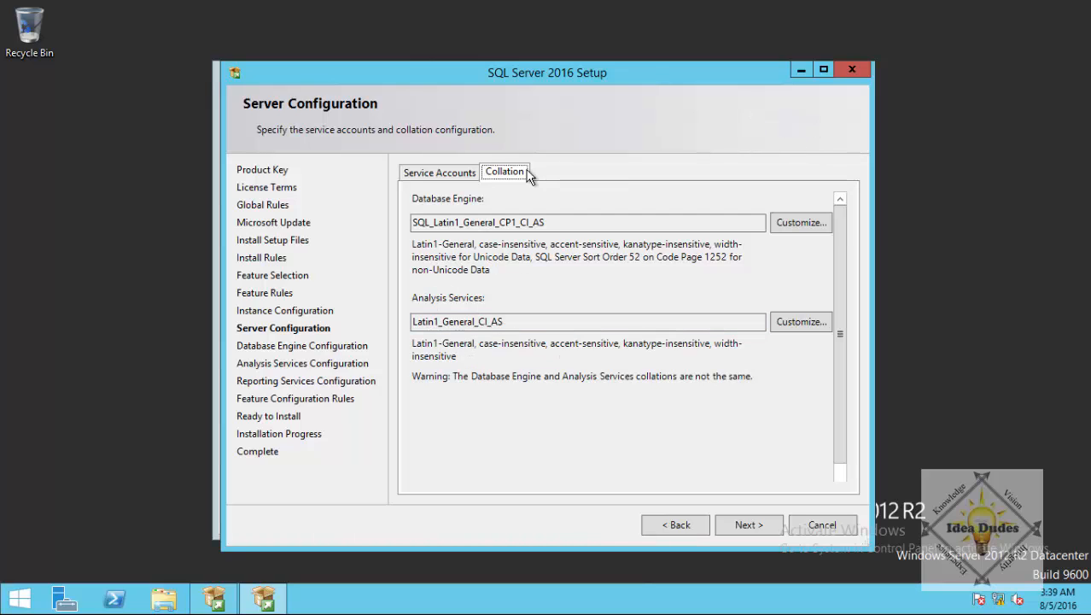
{"action": "left_click", "coordinate": [471, 173]}
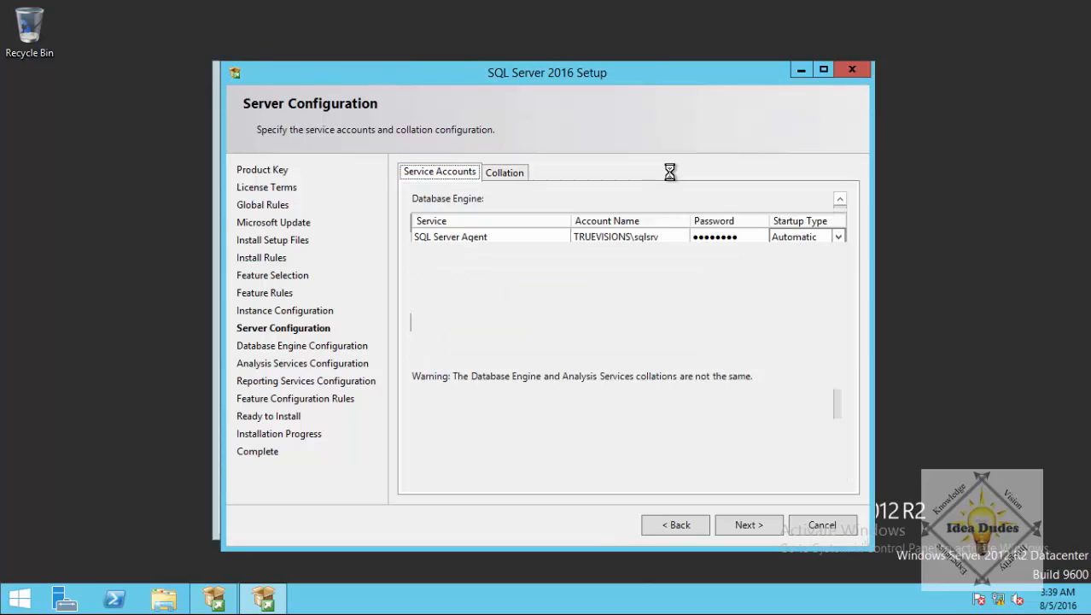
{"action": "left_click", "coordinate": [745, 525]}
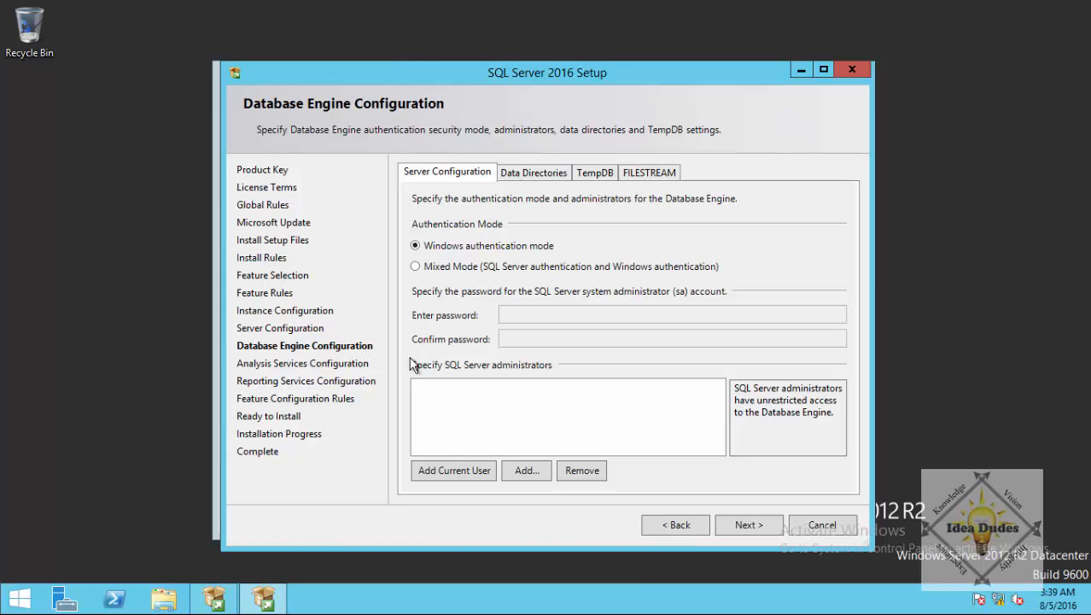
Add the current Windows user as a SQL Server administrator under Windows authentication mode.
{"action": "left_click", "coordinate": [446, 473]}
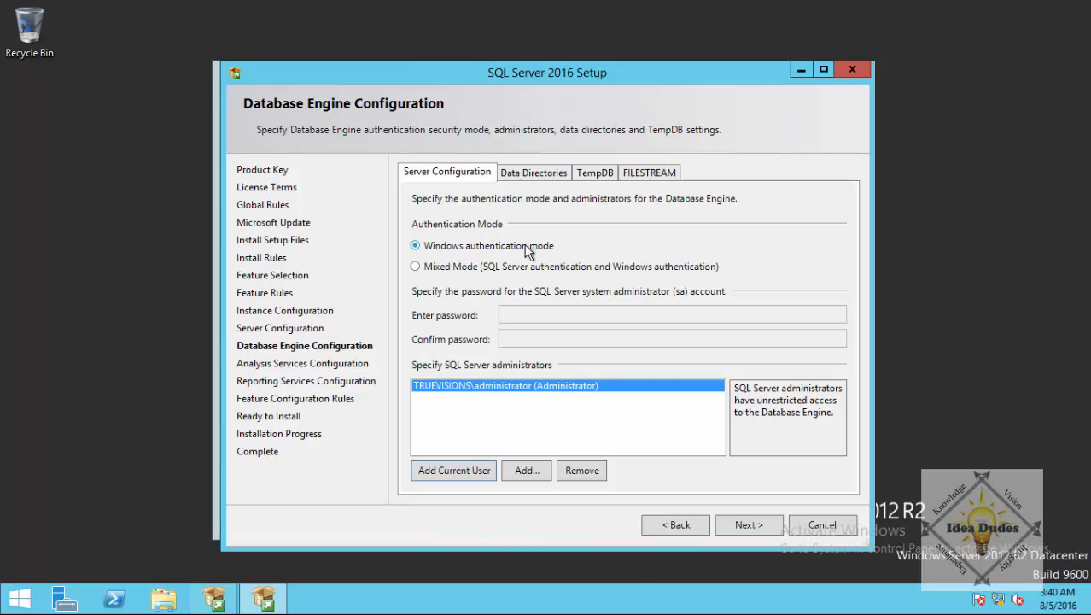
Review the Database Engine data directory defaults, then continue to Analysis Services Configuration.
{"action": "left_click", "coordinate": [536, 172]}
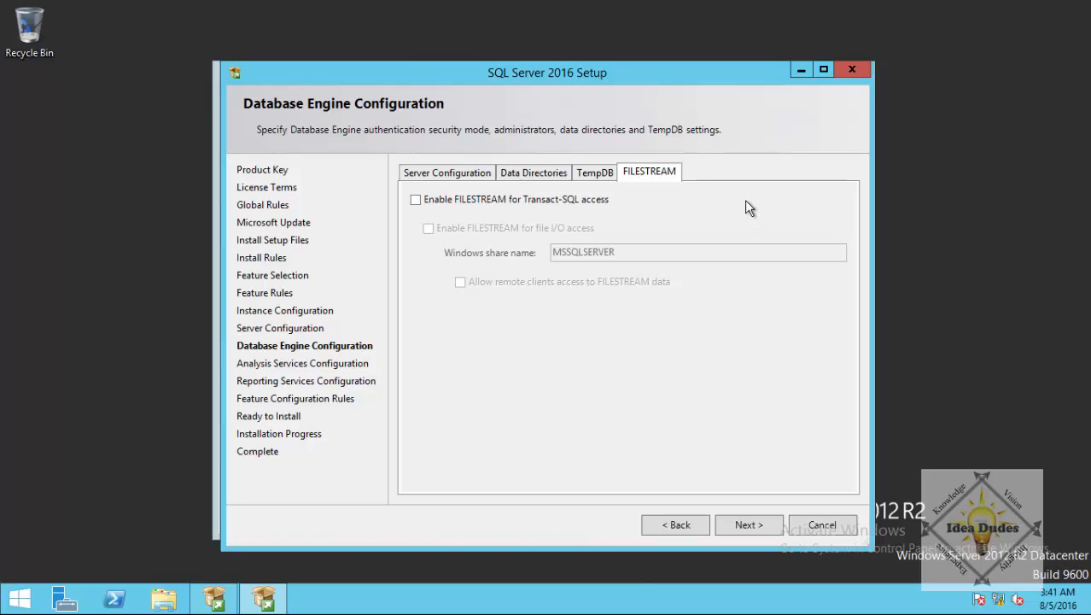
{"action": "left_click", "coordinate": [470, 173]}
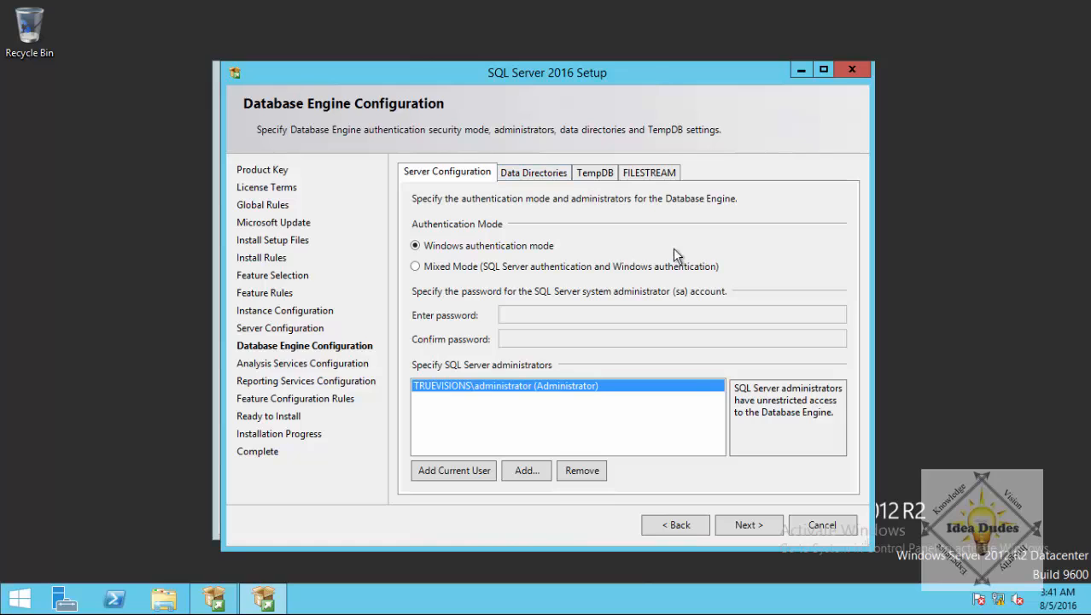
{"action": "left_click", "coordinate": [746, 524]}
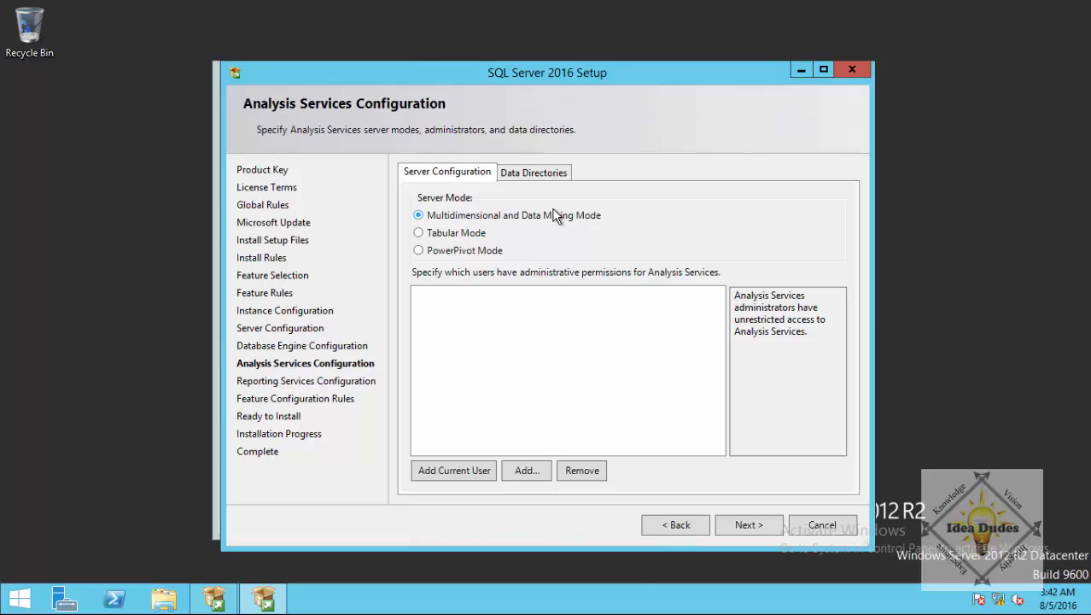
Add the current user as Analysis Services administrator, keep default data directories, and continue.
{"action": "left_click", "coordinate": [440, 465]}
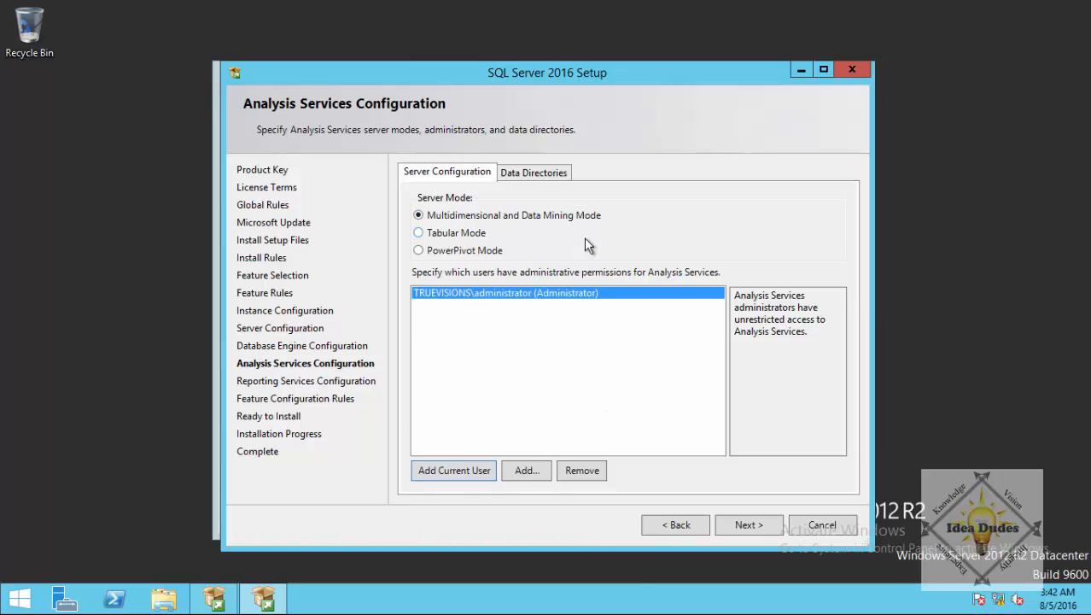
{"action": "left_click", "coordinate": [560, 171]}
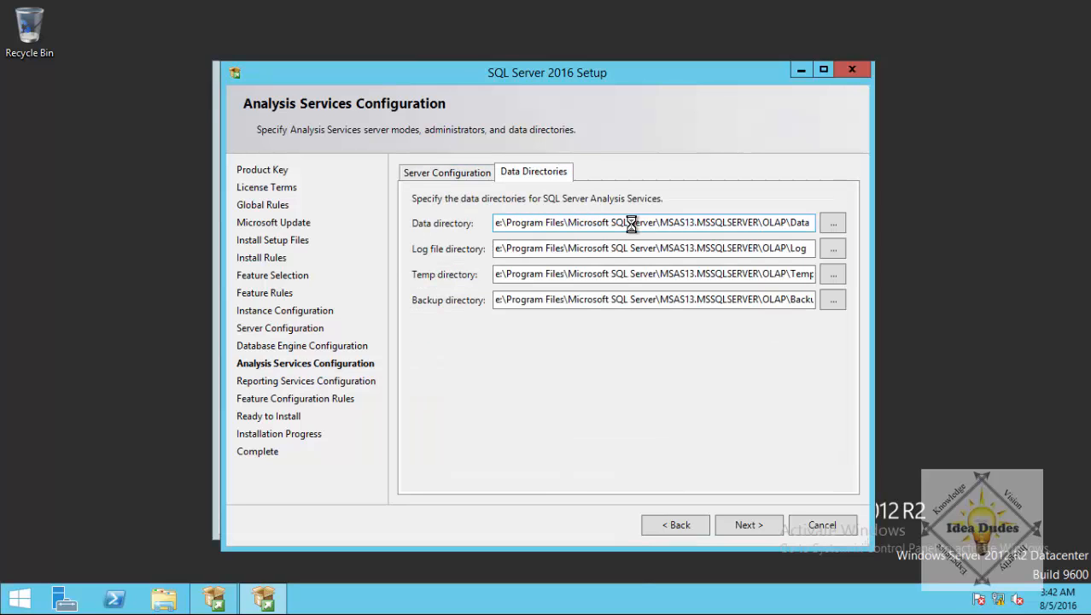
{"action": "left_click", "coordinate": [748, 525]}
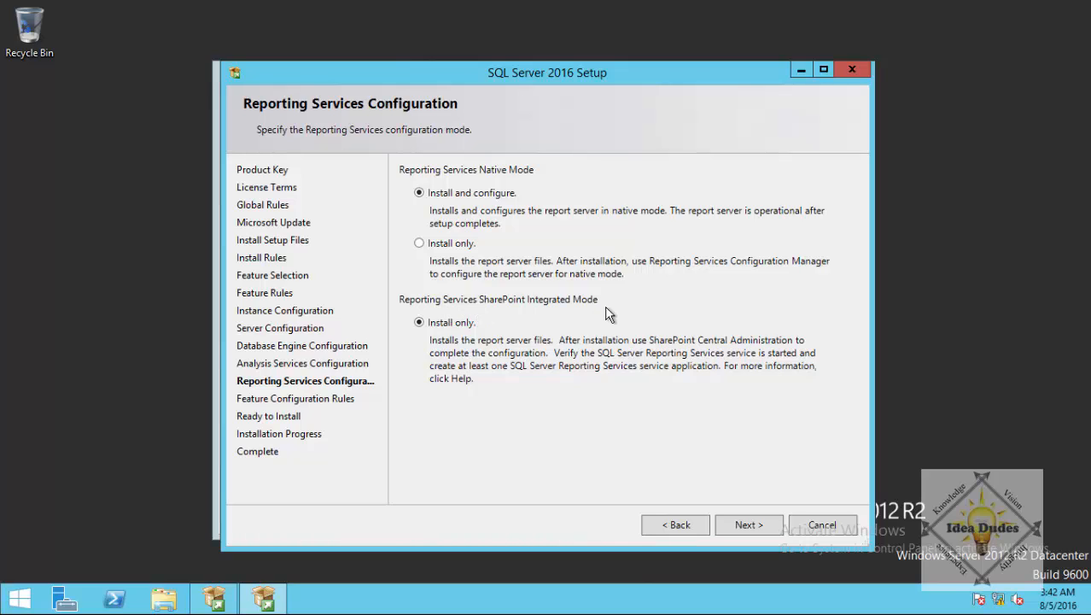
Accept native install-and-configure Reporting Services mode and start the SQL Server 2016 installation.
{"action": "left_click", "coordinate": [741, 524]}
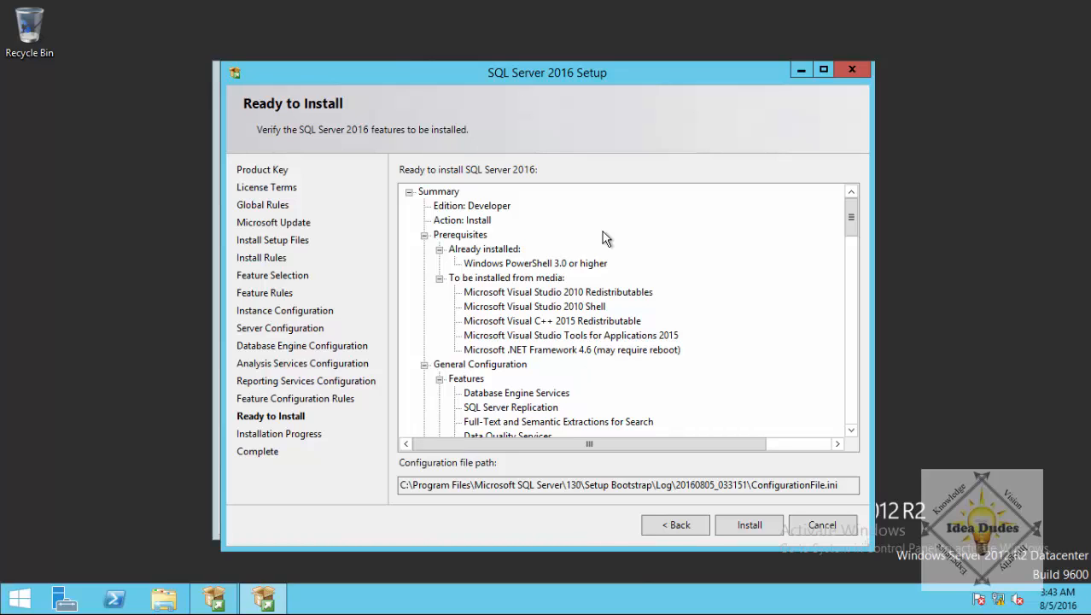
{"action": "left_click", "coordinate": [748, 522]}
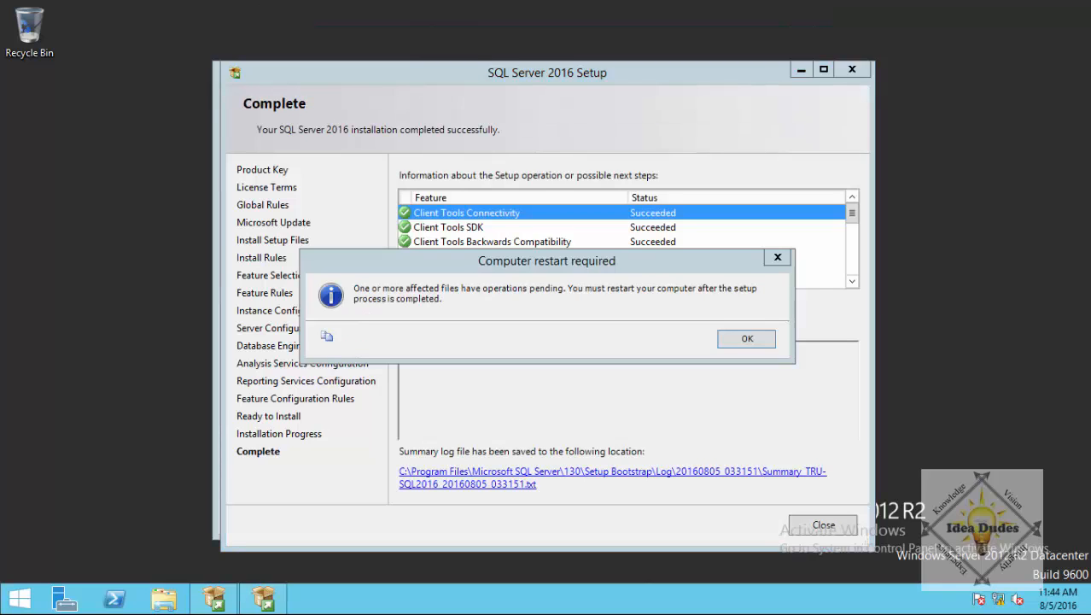
Dismiss the computer-restart-required notice and close the completed SQL Server 2016 Setup.
{"action": "left_click", "coordinate": [743, 340]}
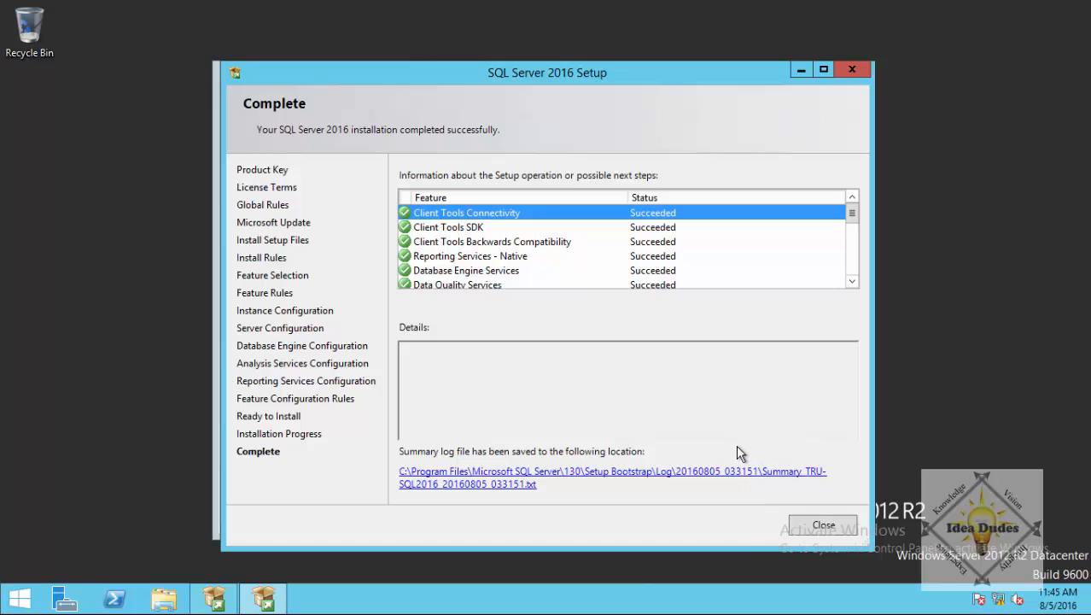
{"action": "left_click", "coordinate": [833, 529]}
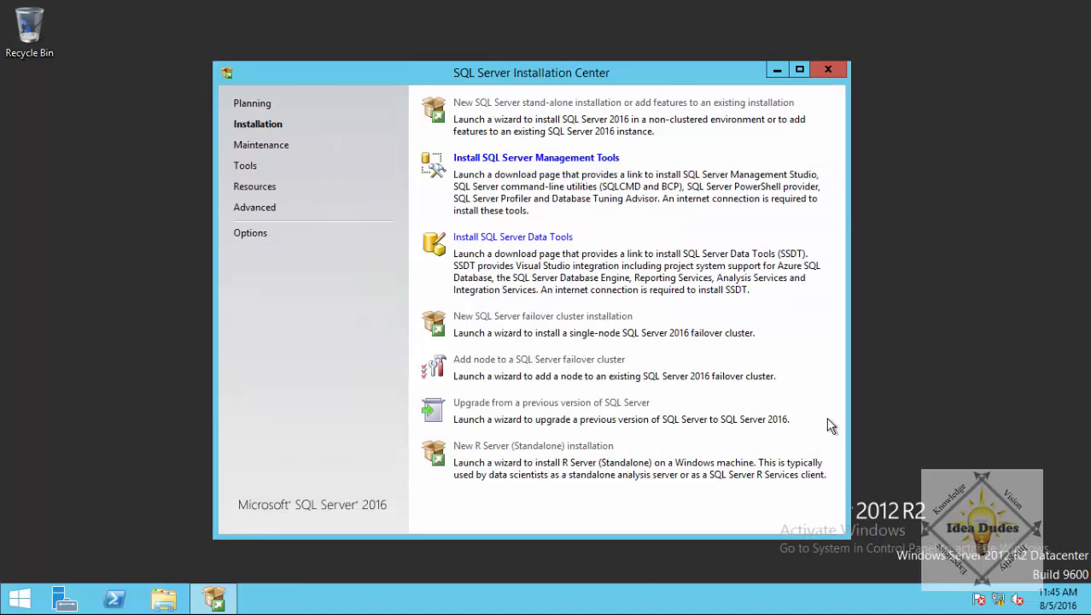
Close the Installation Center, then open and close a regular PowerShell console.
{"action": "left_click", "coordinate": [832, 70]}
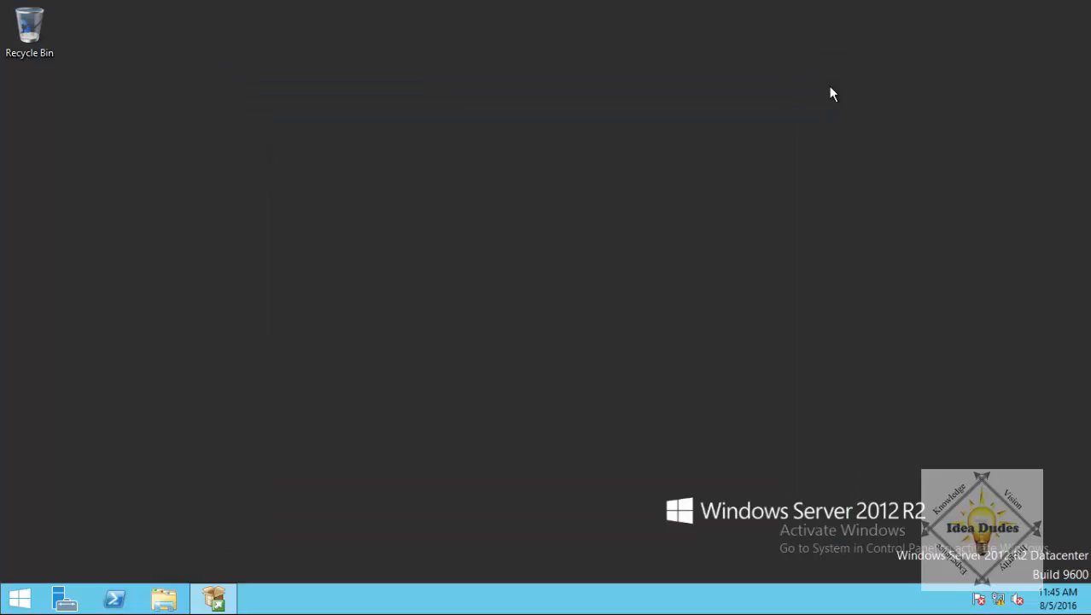
{"action": "right_click", "coordinate": [112, 603]}
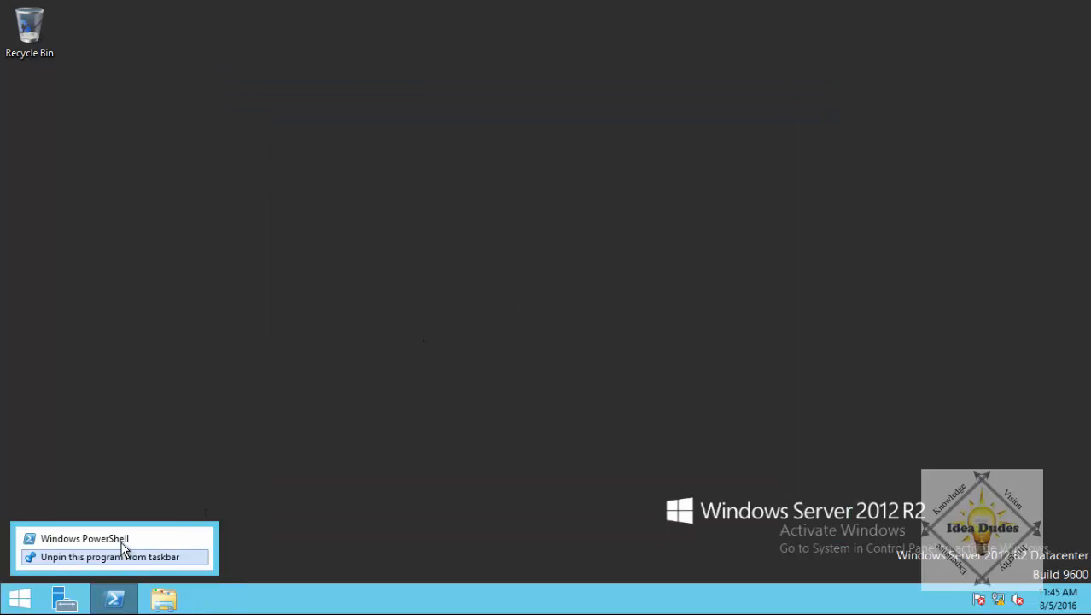
{"action": "left_click", "coordinate": [166, 529]}
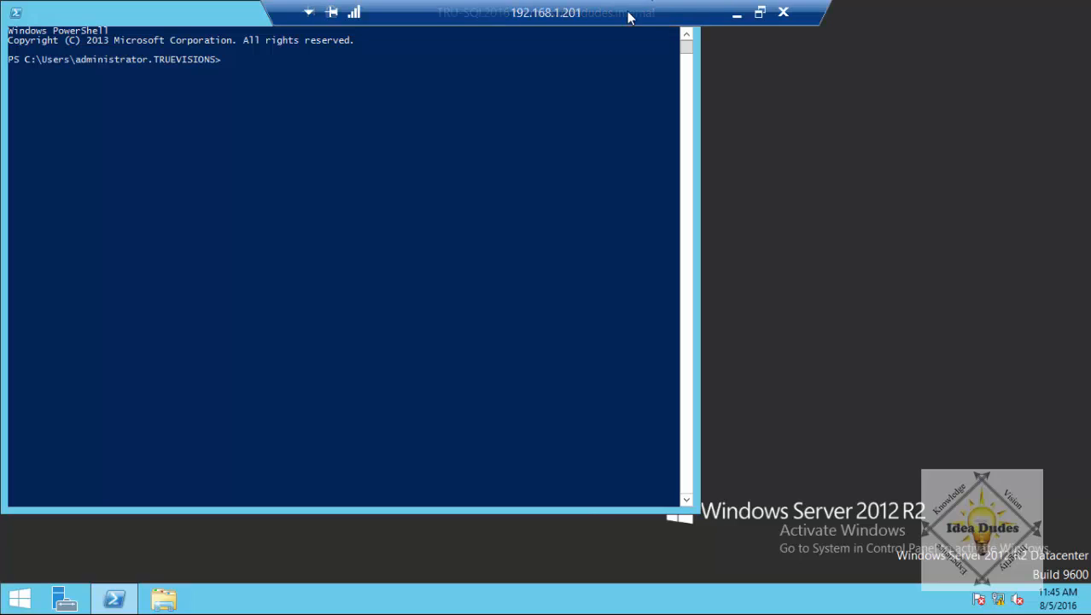
{"action": "double_click", "coordinate": [17, 12]}
Open PowerShell as Administrator and enter the restart command shutdown -r -t 0.
{"action": "right_click", "coordinate": [114, 598]}
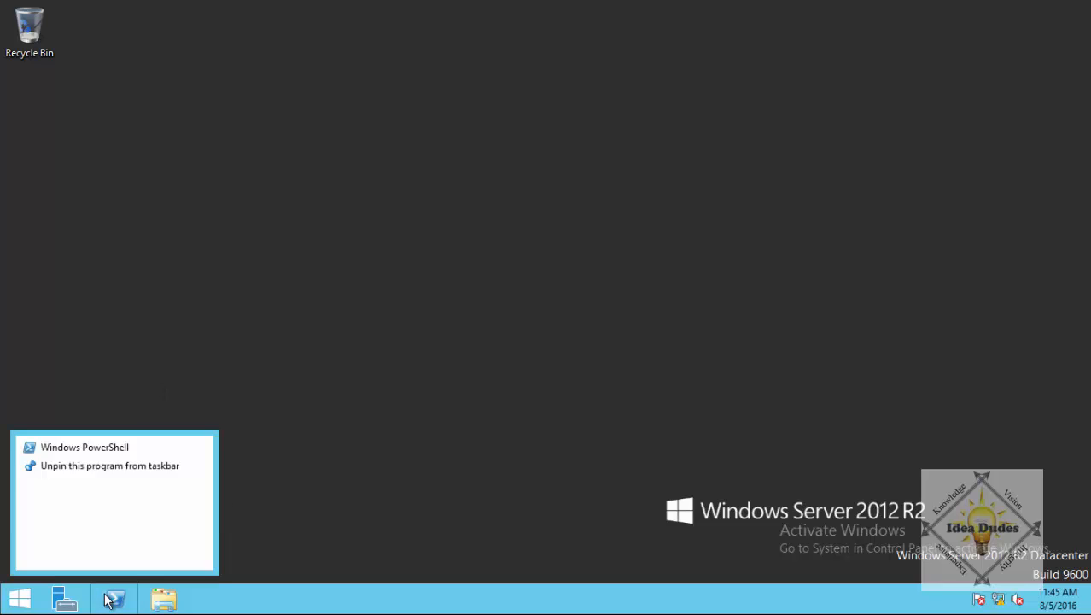
{"action": "left_click", "coordinate": [145, 463]}
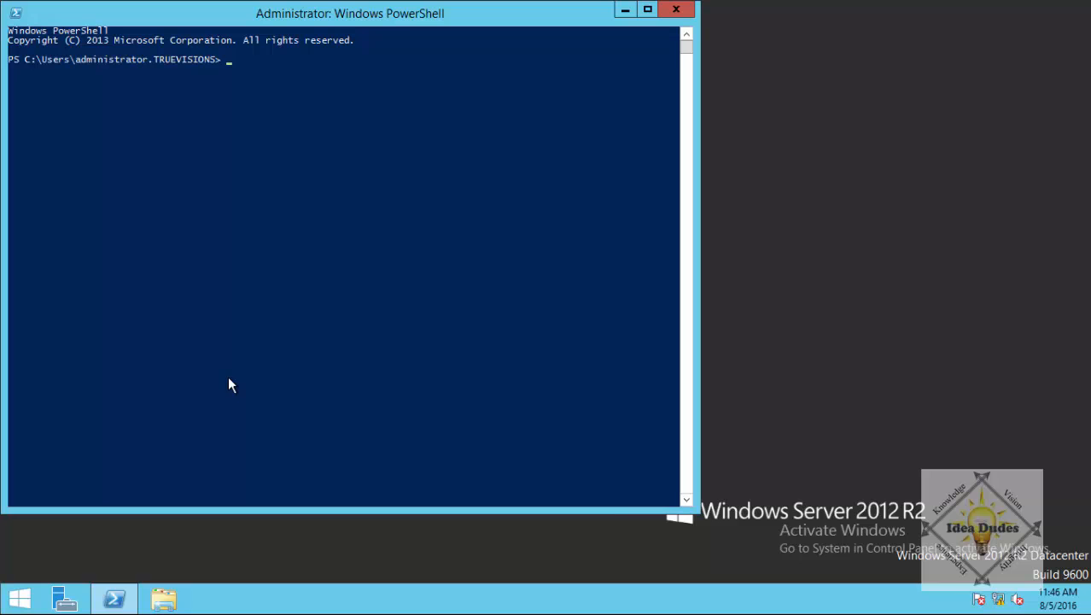
{"action": "type", "text": "shutdown "}
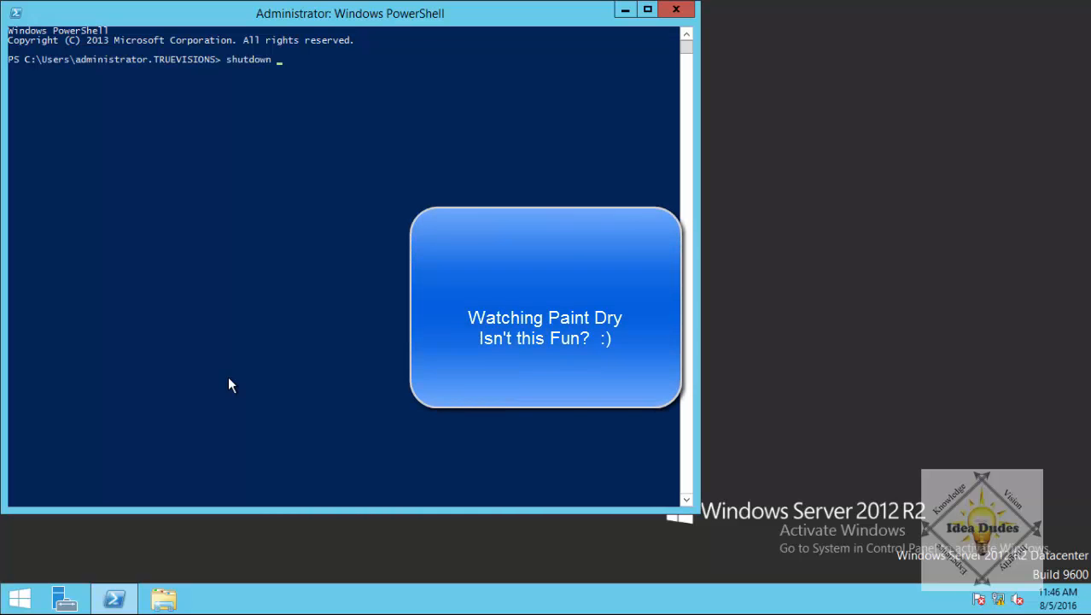
{"action": "type", "text": "-"}
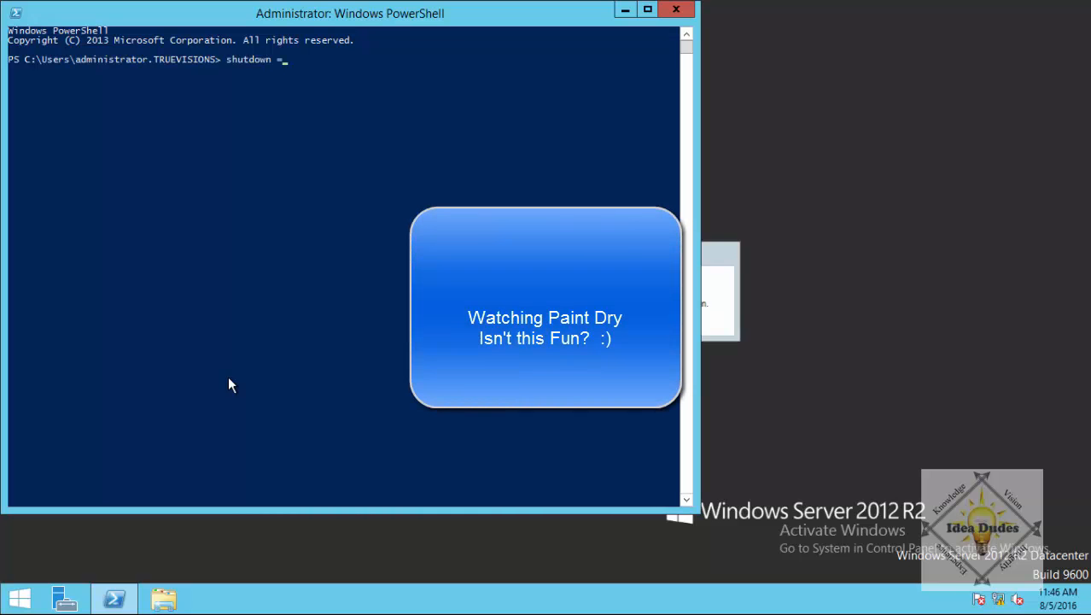
{"action": "key", "text": "BackSpace"}
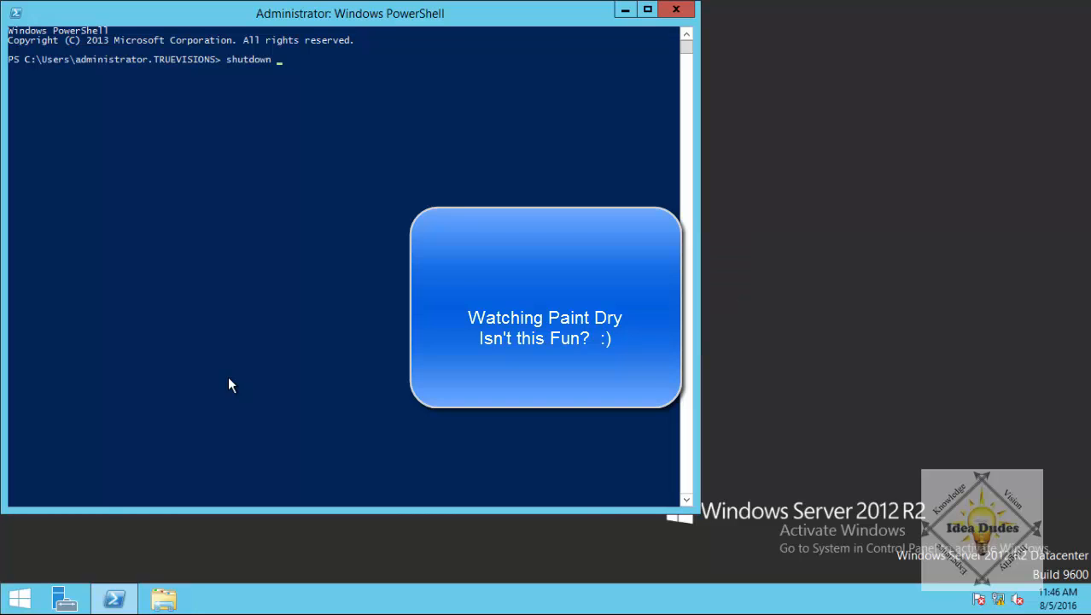
{"action": "type", "text": "-r -t 0"}
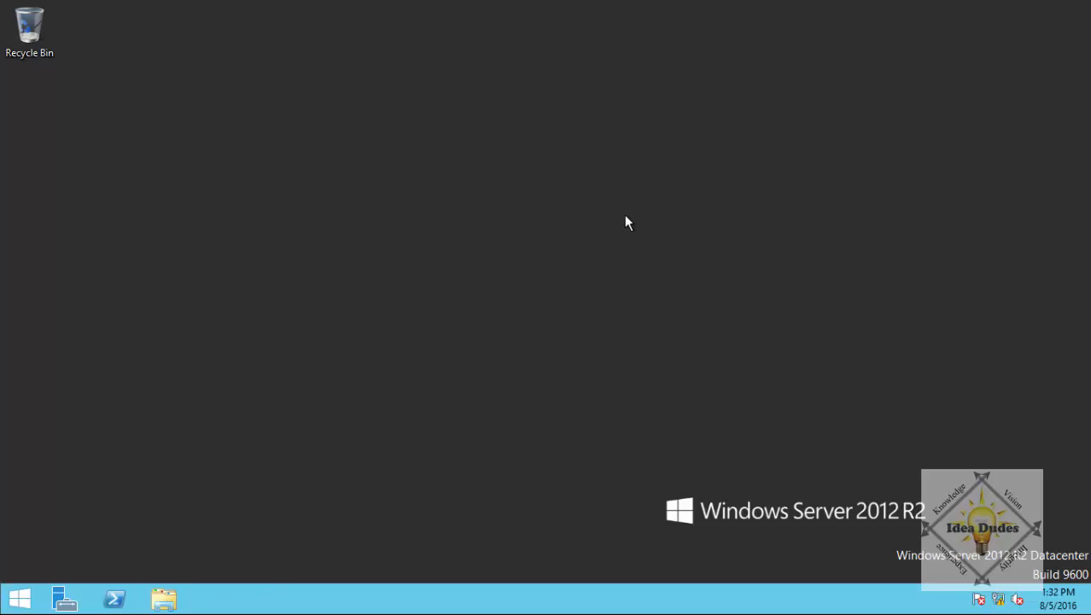
Once the rebooted server is back at the desktop, open File Explorer on This PC.
{"action": "key", "text": "super+e"}
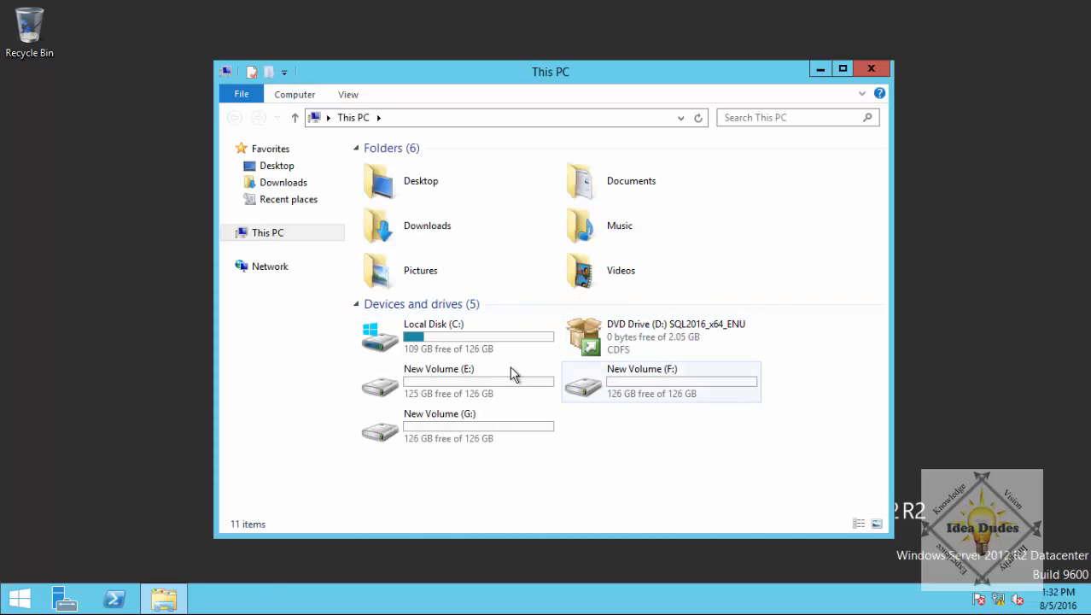
Browse C:\Program Files\Microsoft SQL Server\130\Setup Bootstrap and open its Log folder.
{"action": "double_click", "coordinate": [478, 343]}
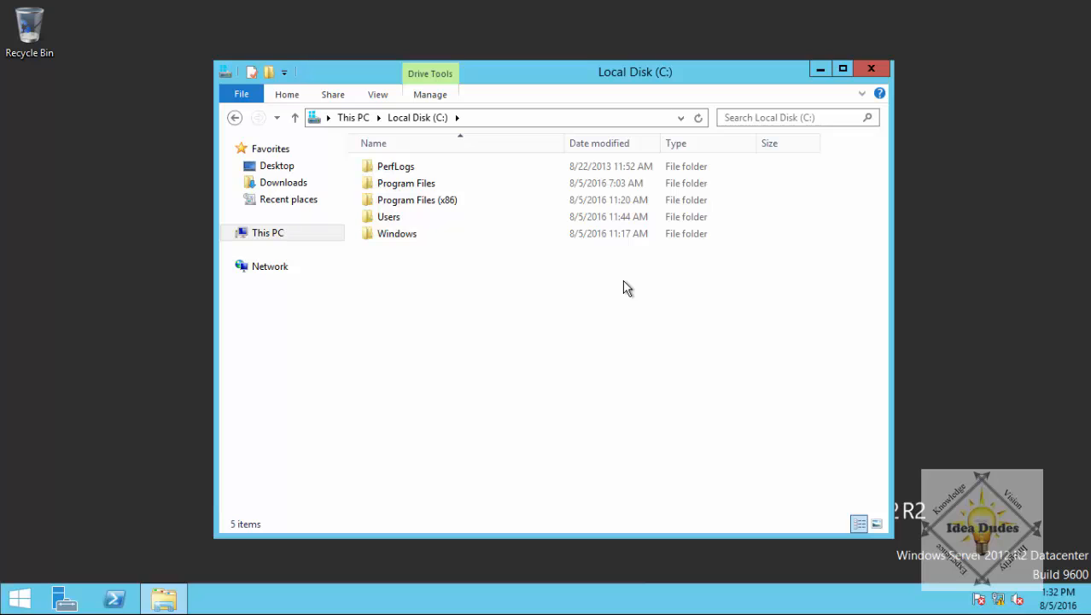
{"action": "double_click", "coordinate": [414, 184]}
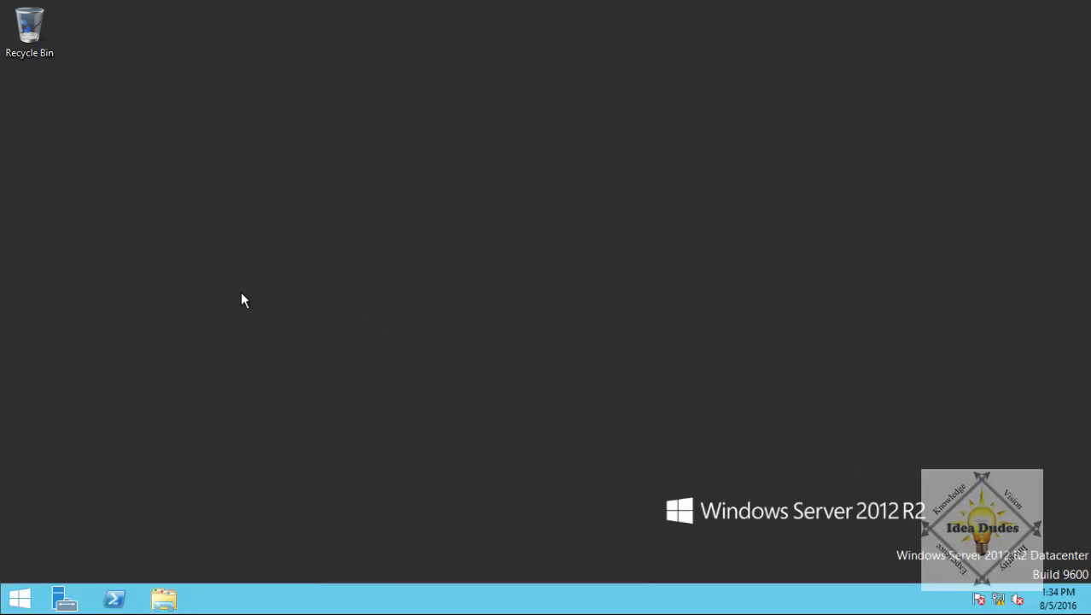
{"action": "left_click", "coordinate": [164, 598]}
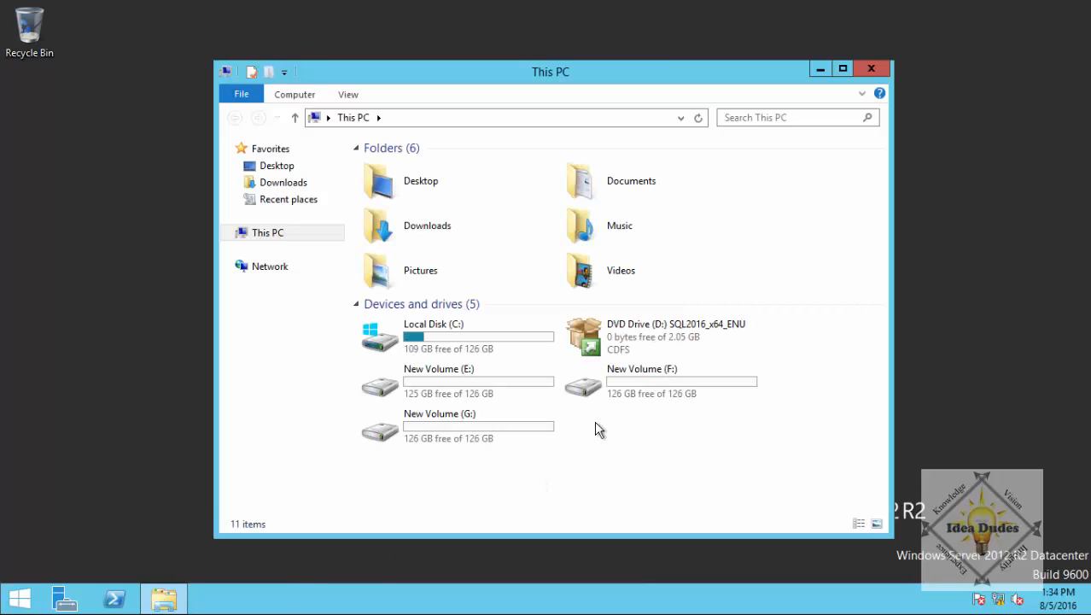
{"action": "double_click", "coordinate": [442, 330]}
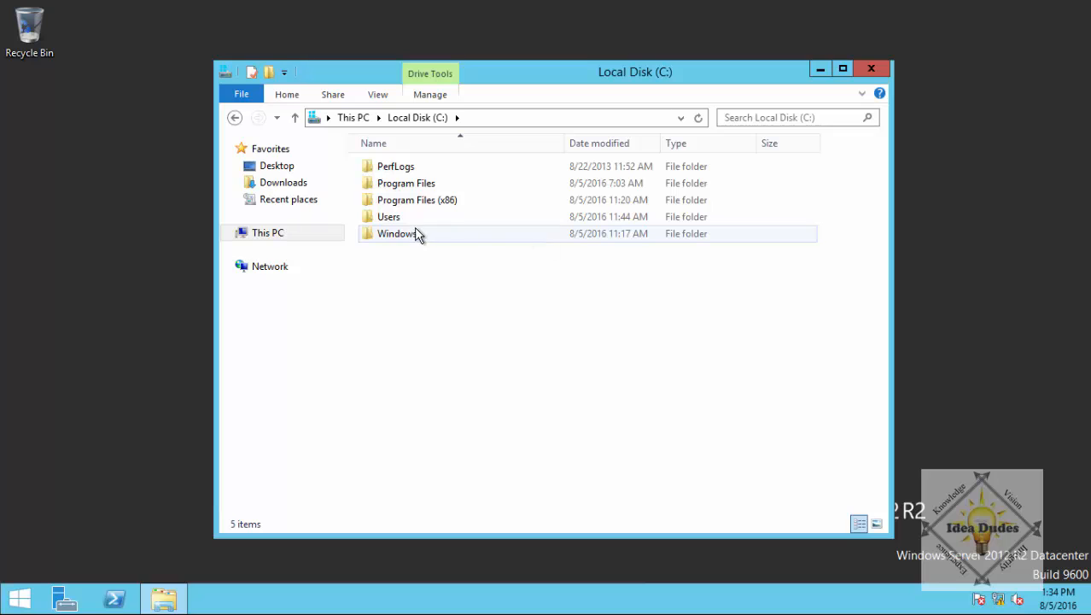
{"action": "double_click", "coordinate": [419, 182]}
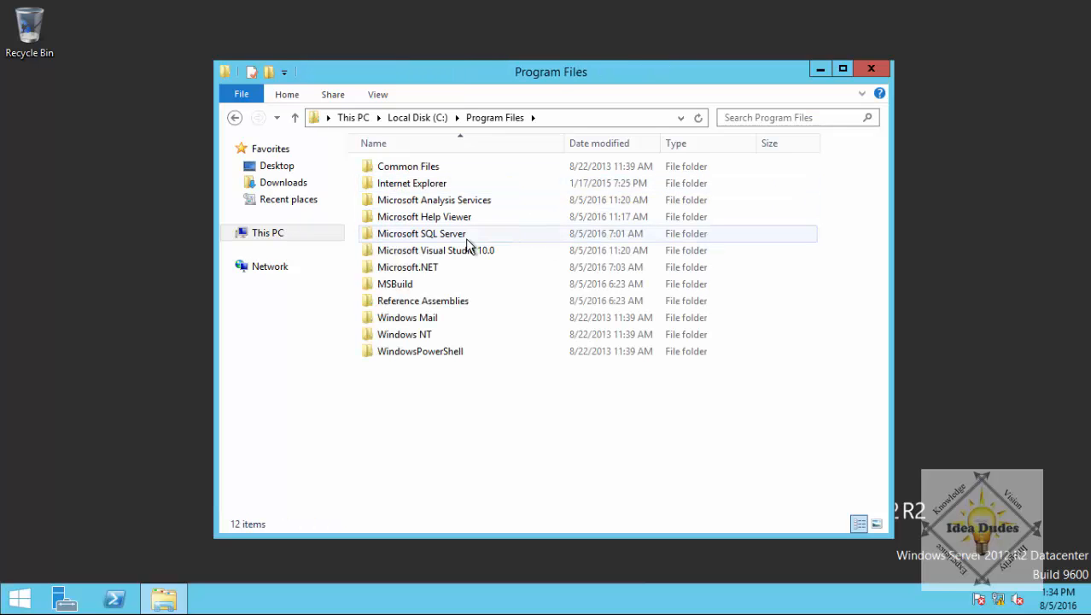
{"action": "double_click", "coordinate": [401, 236]}
{"action": "left_click", "coordinate": [369, 235]}
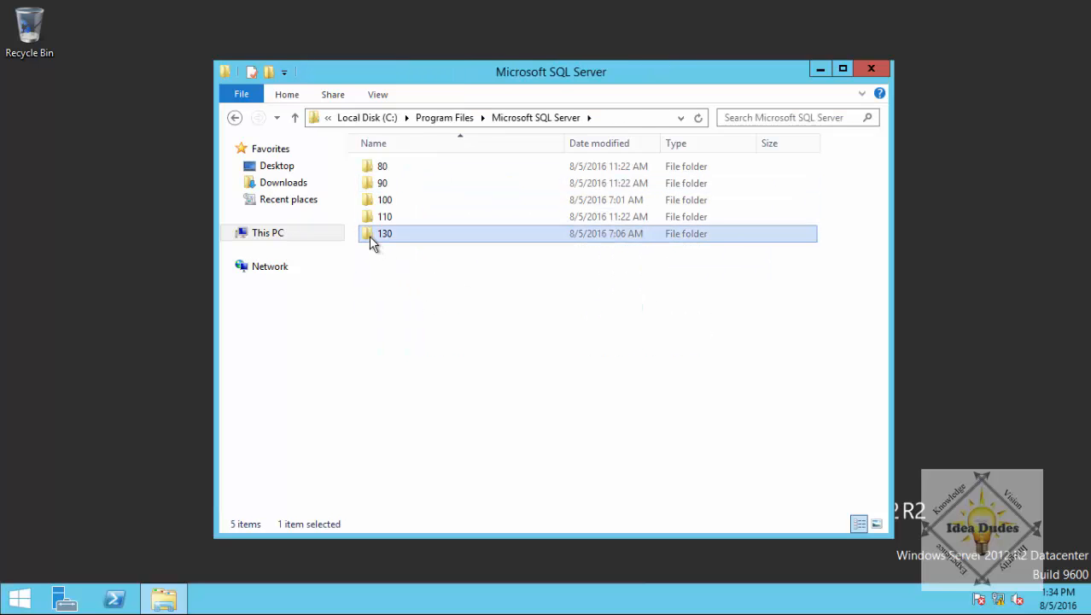
{"action": "double_click", "coordinate": [369, 236]}
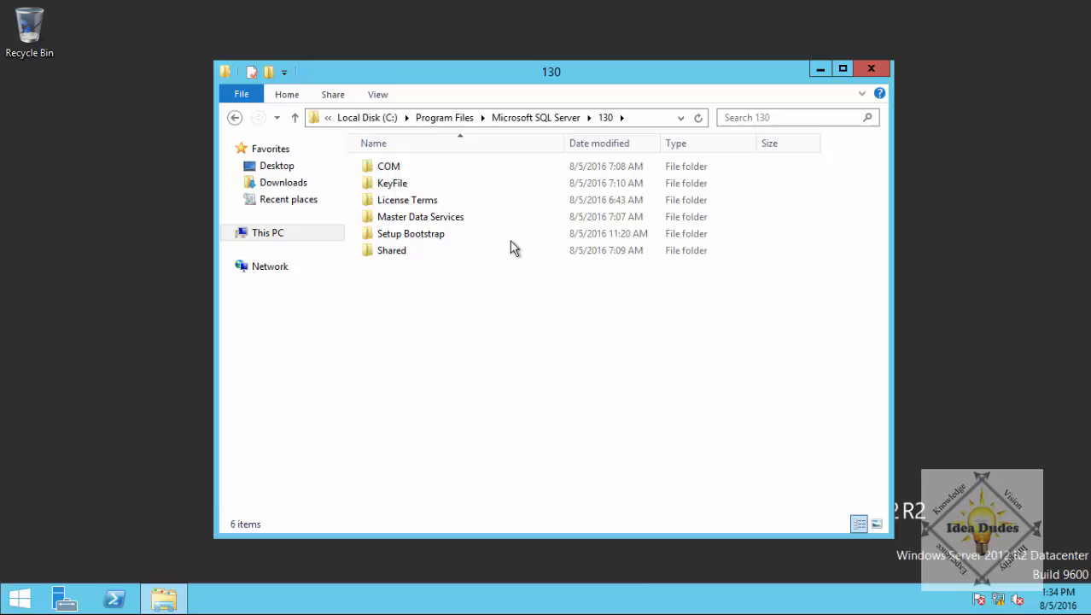
{"action": "double_click", "coordinate": [420, 239]}
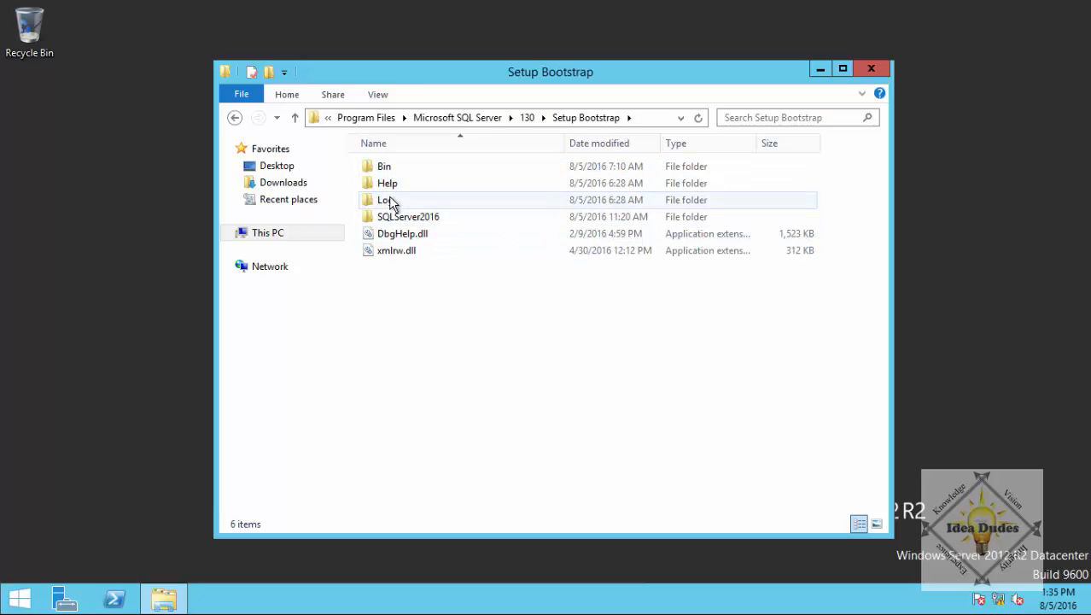
{"action": "double_click", "coordinate": [388, 199]}
Read through the Summary setup log in Notepad, then close Notepad and the Log folder.
{"action": "double_click", "coordinate": [393, 217]}
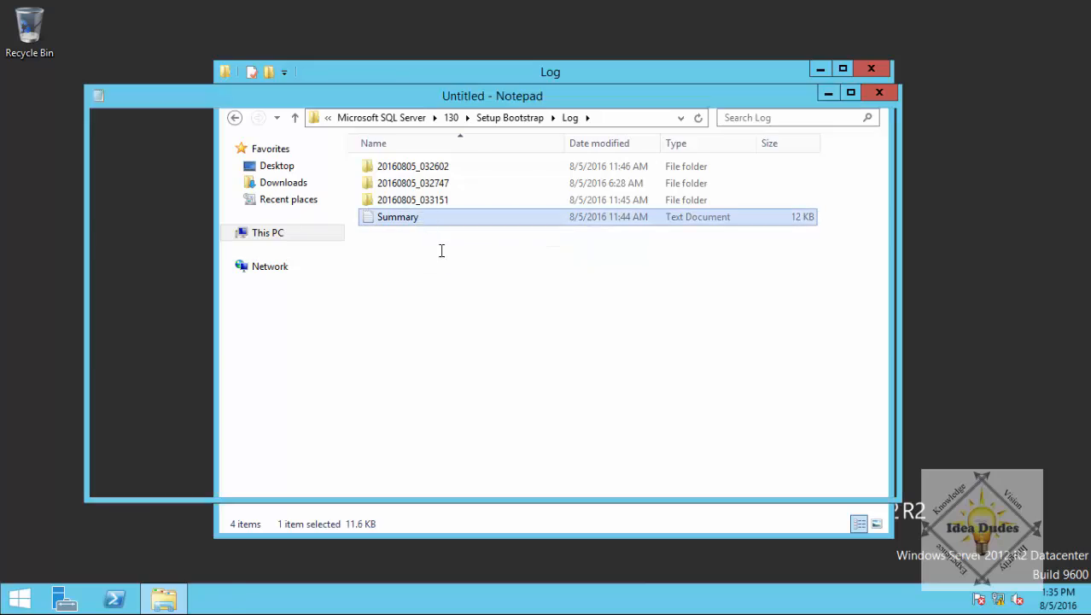
{"action": "scroll", "coordinate": [659, 233], "scroll_direction": "down", "scroll_amount": 11}
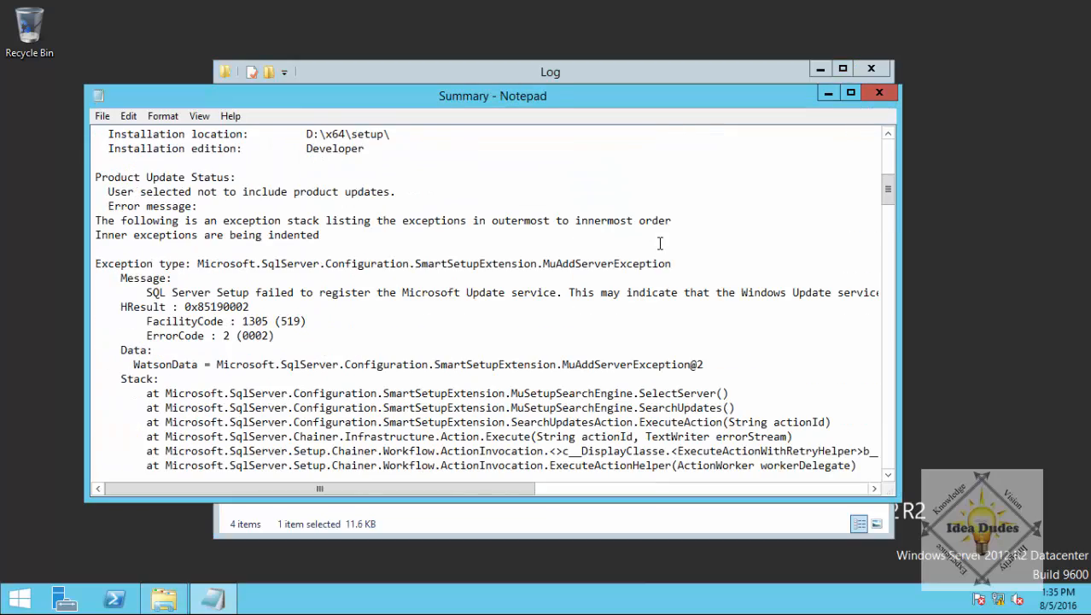
{"action": "scroll", "coordinate": [659, 243], "scroll_direction": "down", "scroll_amount": 20}
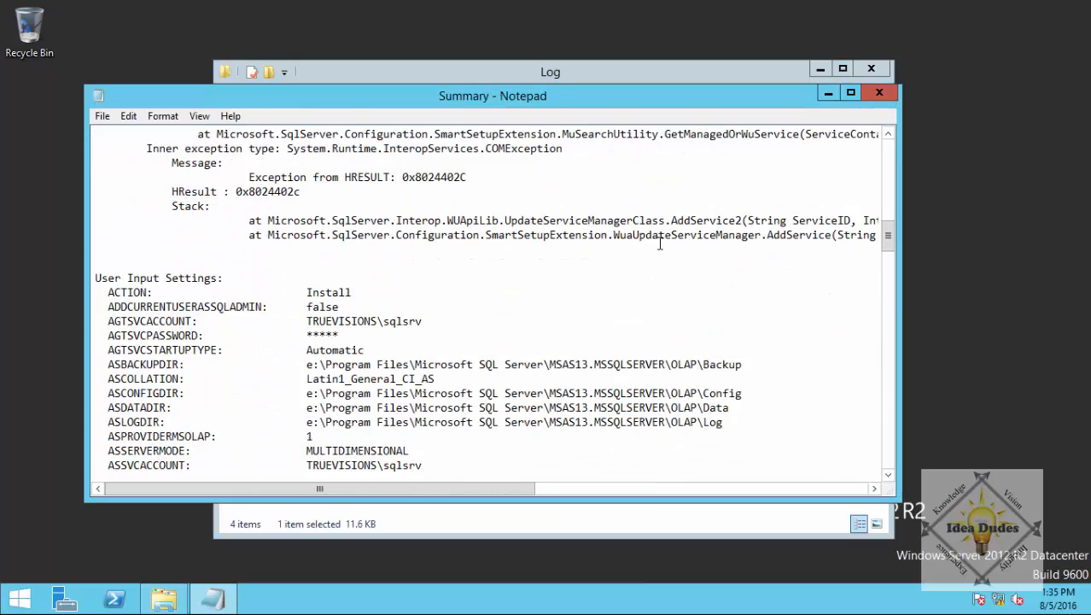
{"action": "scroll", "coordinate": [659, 244], "scroll_direction": "down", "scroll_amount": 3}
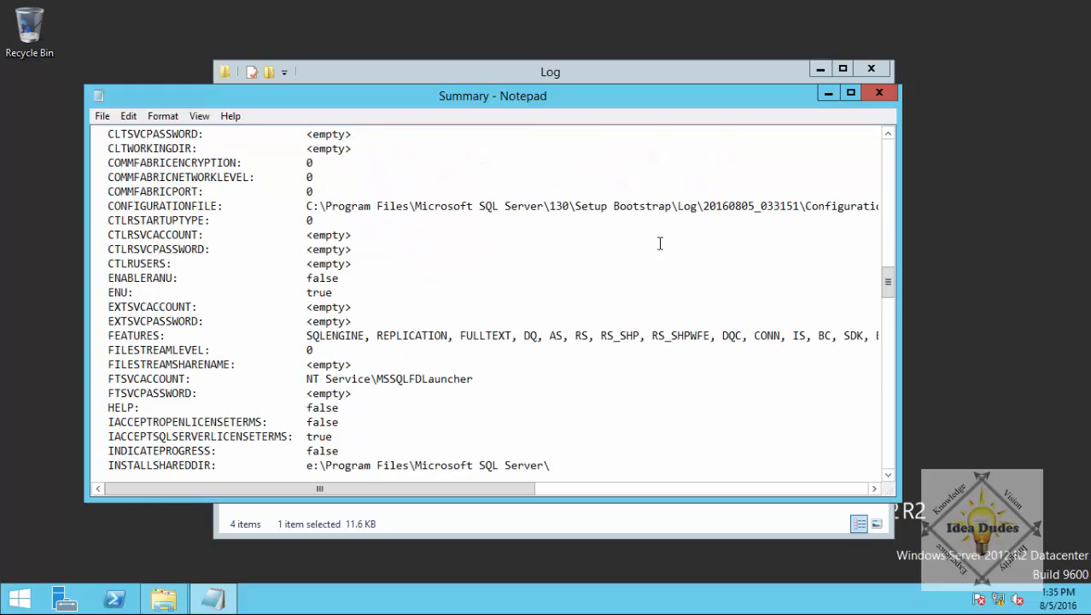
{"action": "scroll", "coordinate": [659, 243], "scroll_direction": "down", "scroll_amount": 17}
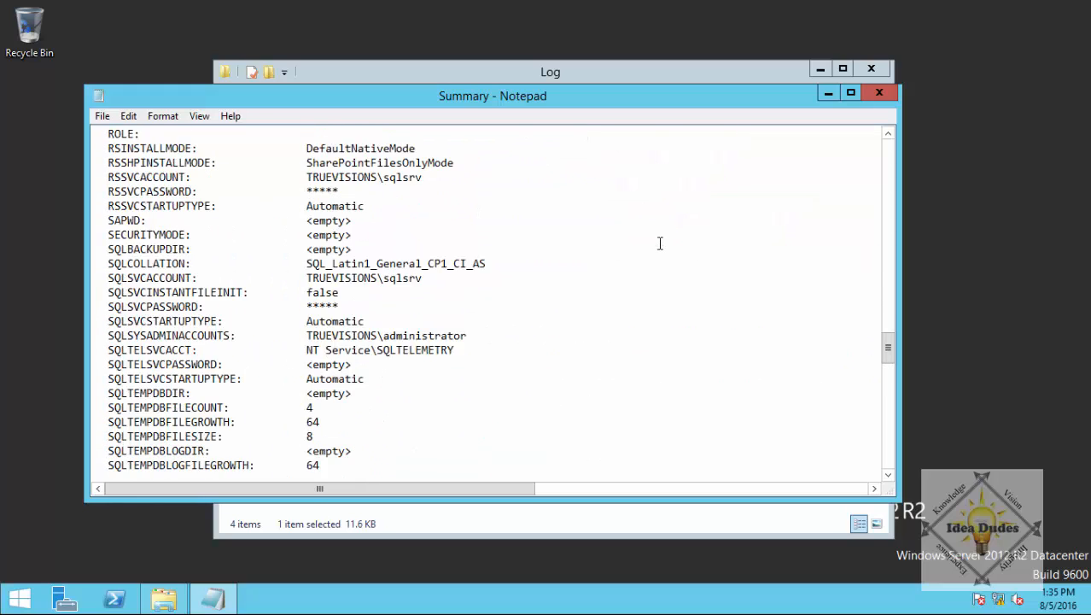
{"action": "scroll", "coordinate": [659, 243], "scroll_direction": "down", "scroll_amount": 8}
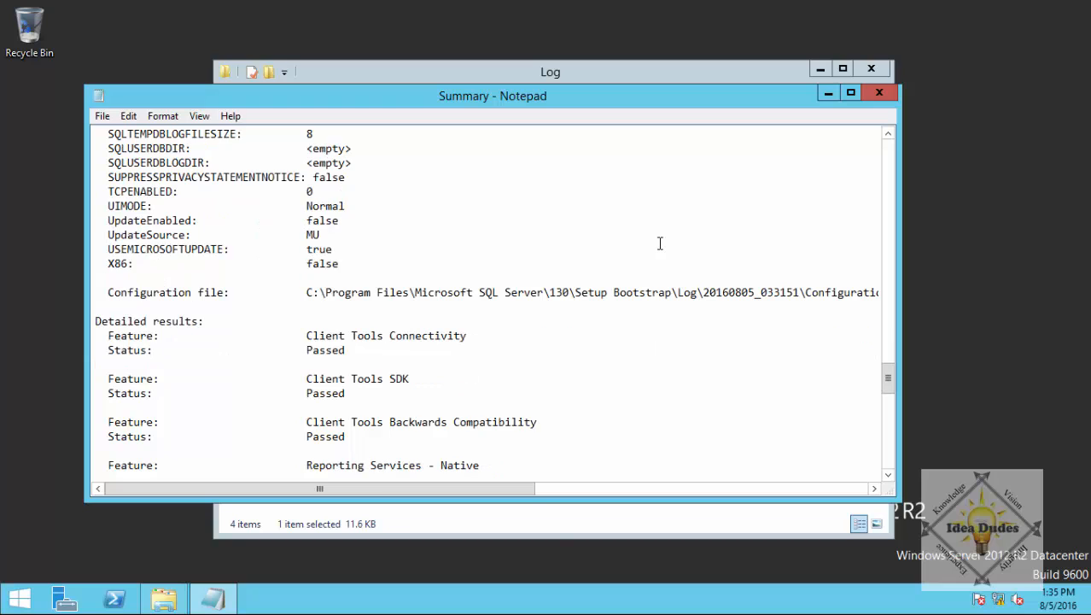
{"action": "scroll", "coordinate": [659, 243], "scroll_direction": "up", "scroll_amount": 12}
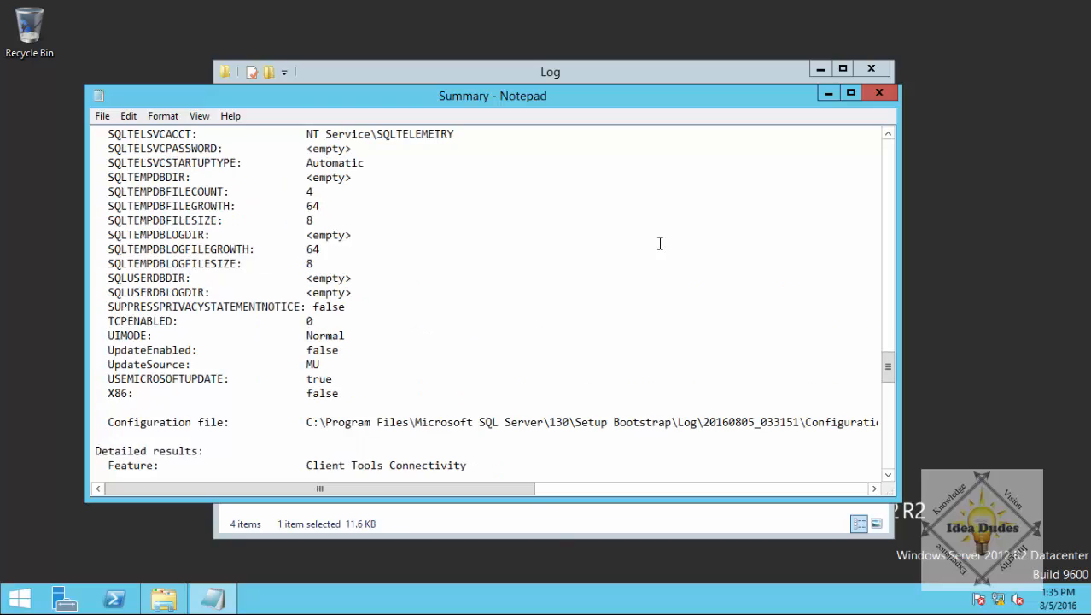
{"action": "left_click", "coordinate": [890, 99]}
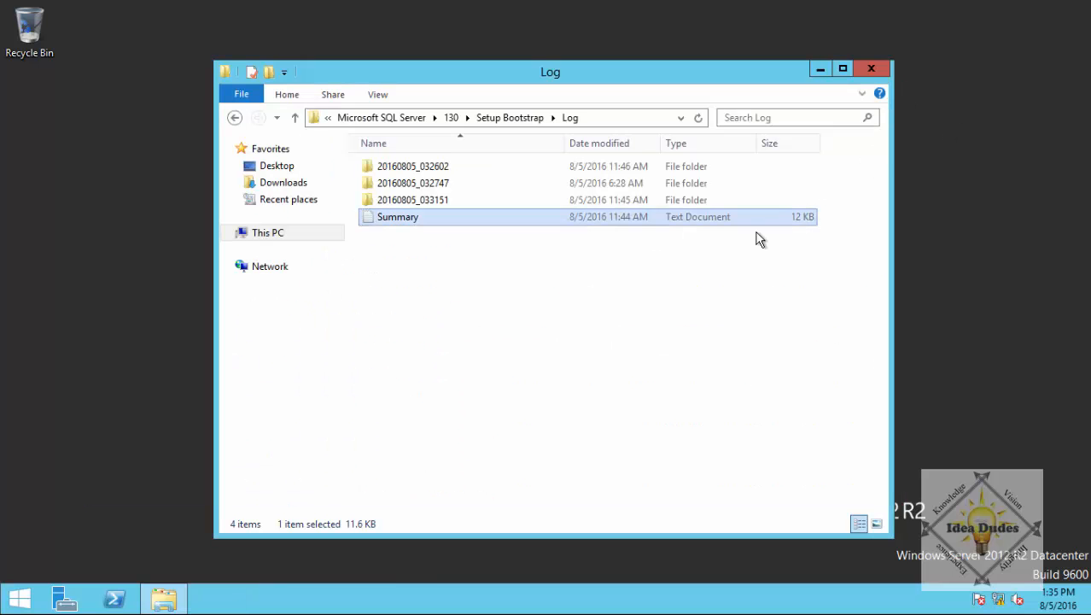
{"action": "left_click", "coordinate": [863, 73]}
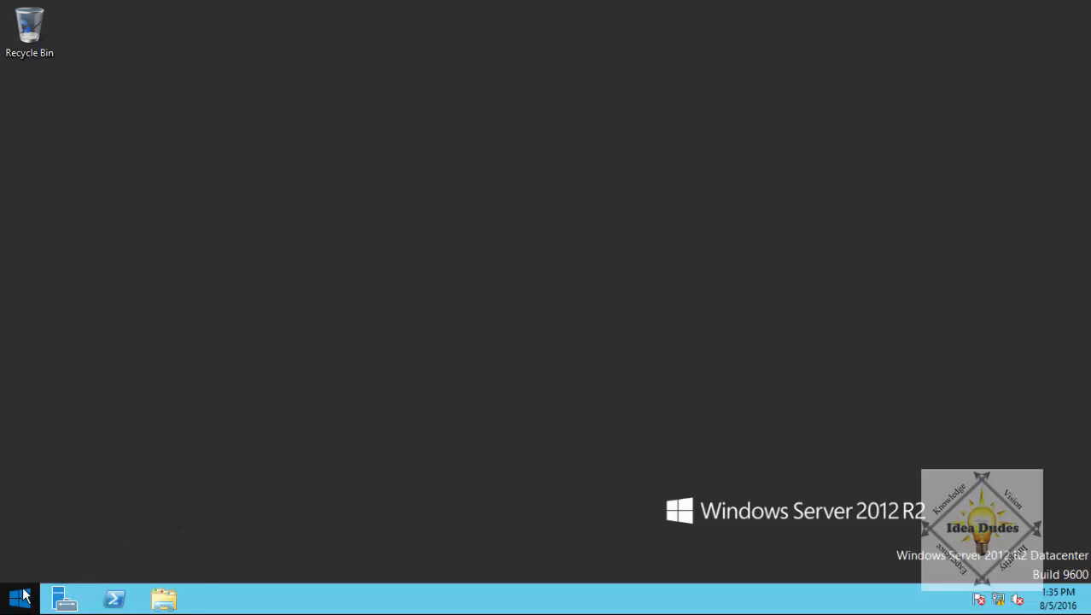
Open Event Viewer maximized on Windows Logs > Application and select MSSQLSERVER event 958.
{"action": "right_click", "coordinate": [23, 595]}
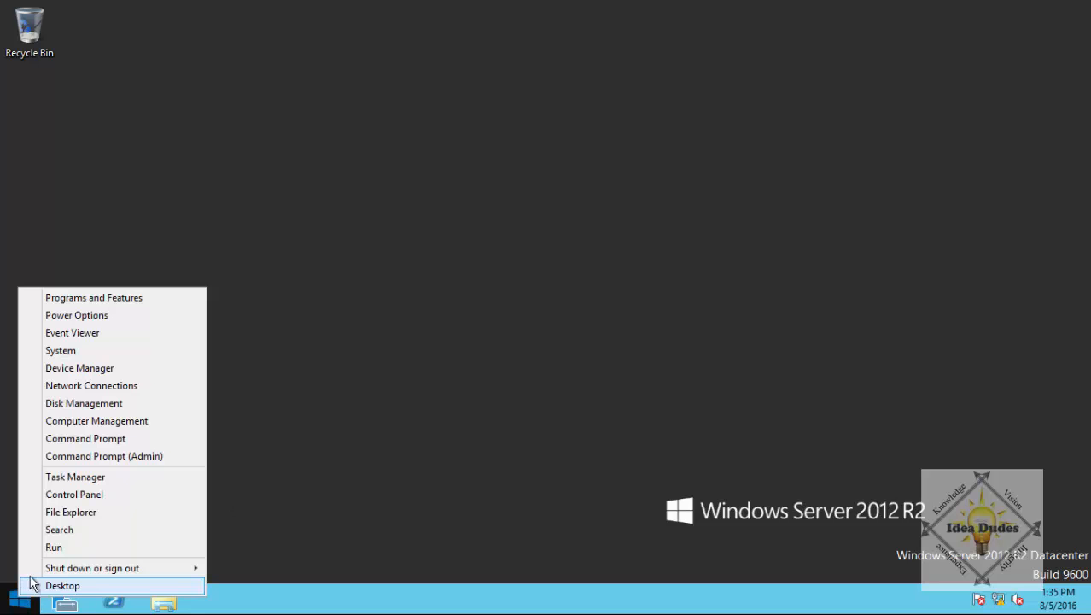
{"action": "left_click", "coordinate": [100, 339]}
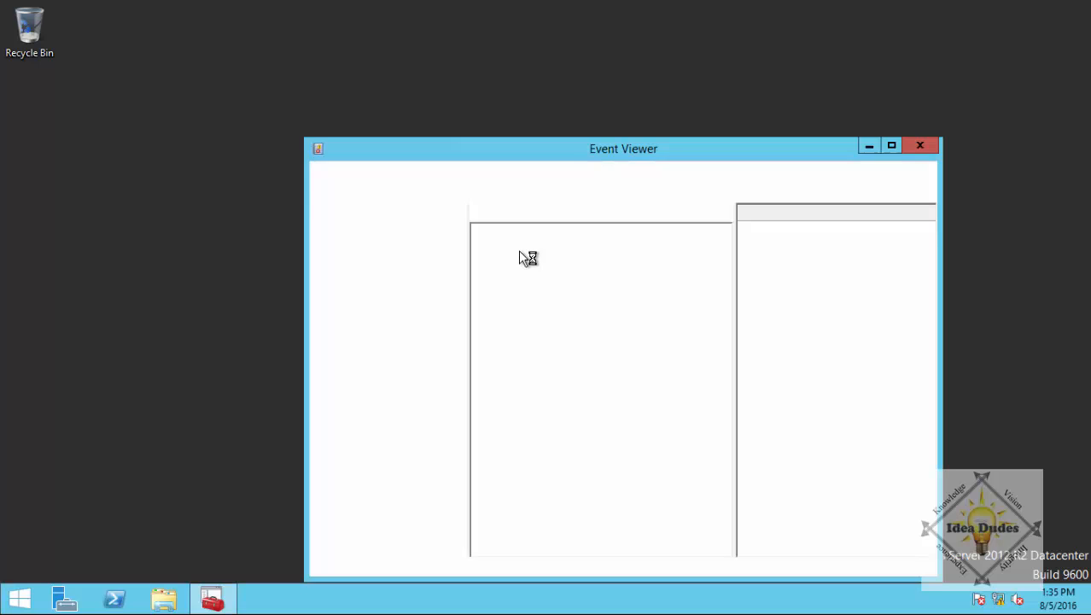
{"action": "left_click", "coordinate": [891, 145]}
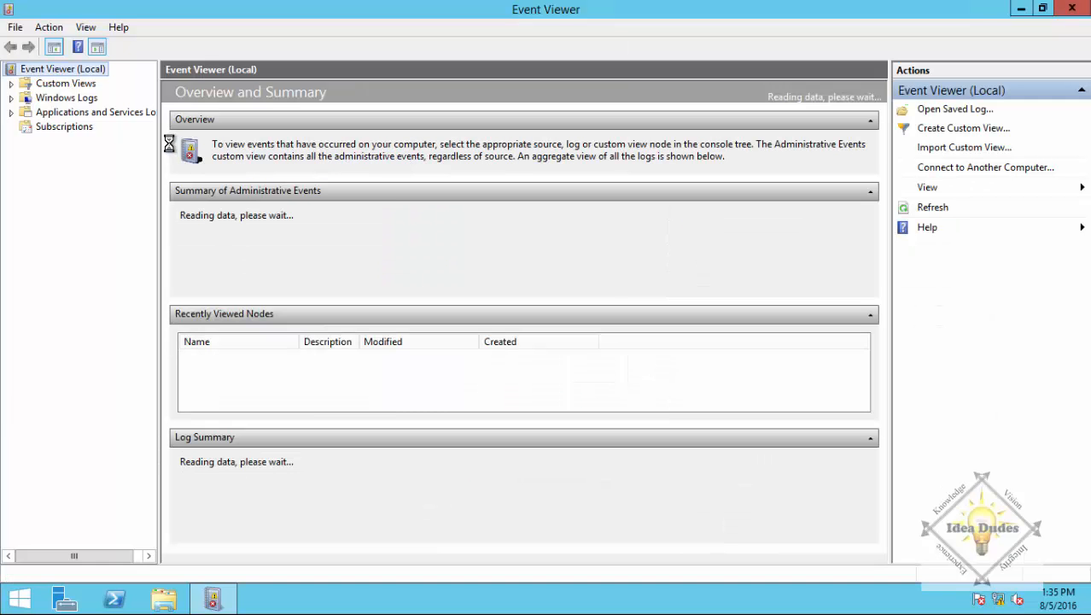
{"action": "left_click", "coordinate": [12, 83]}
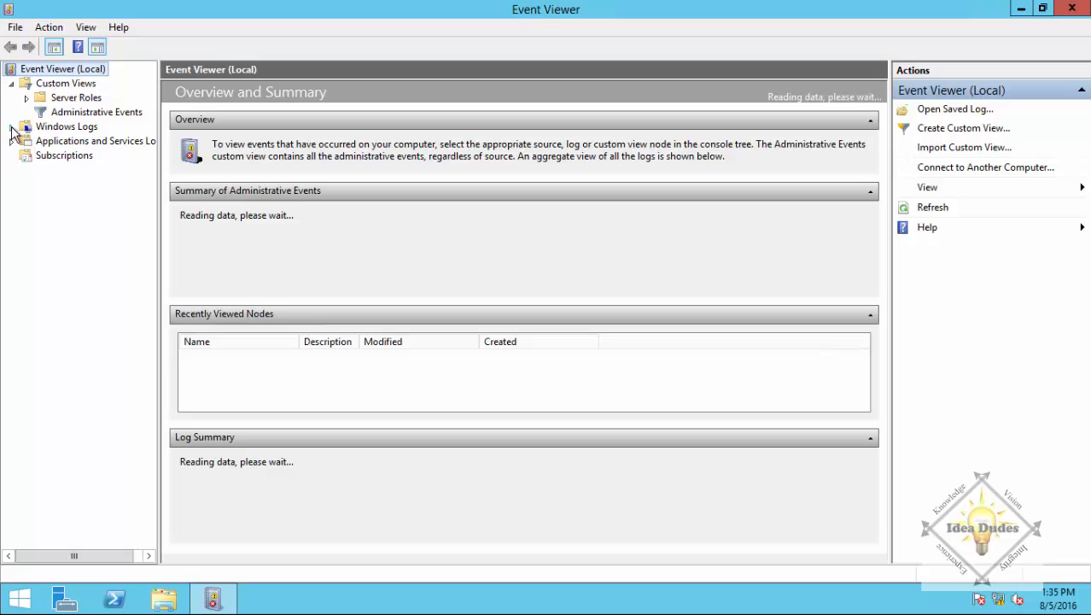
{"action": "left_click", "coordinate": [11, 126]}
{"action": "left_click", "coordinate": [76, 144]}
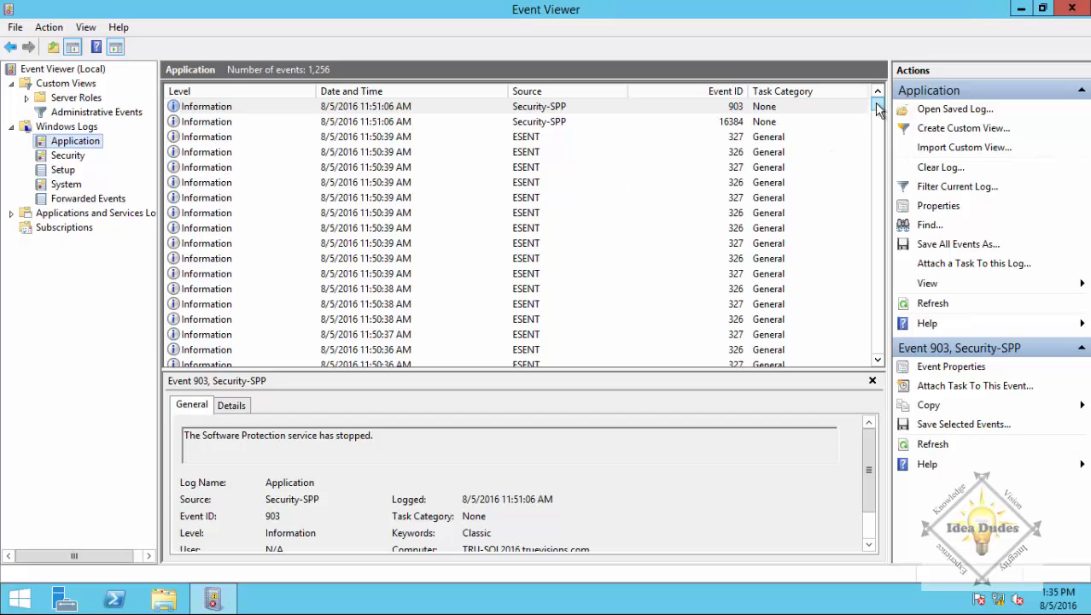
{"action": "left_click_drag", "start_coordinate": [879, 108], "coordinate": [879, 137]}
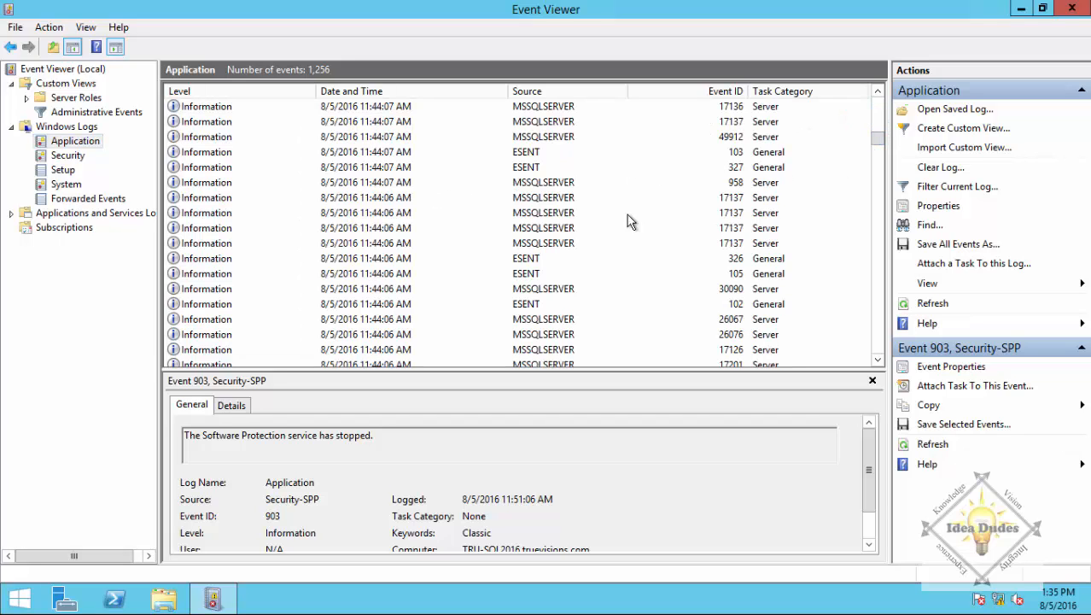
{"action": "left_click", "coordinate": [516, 183]}
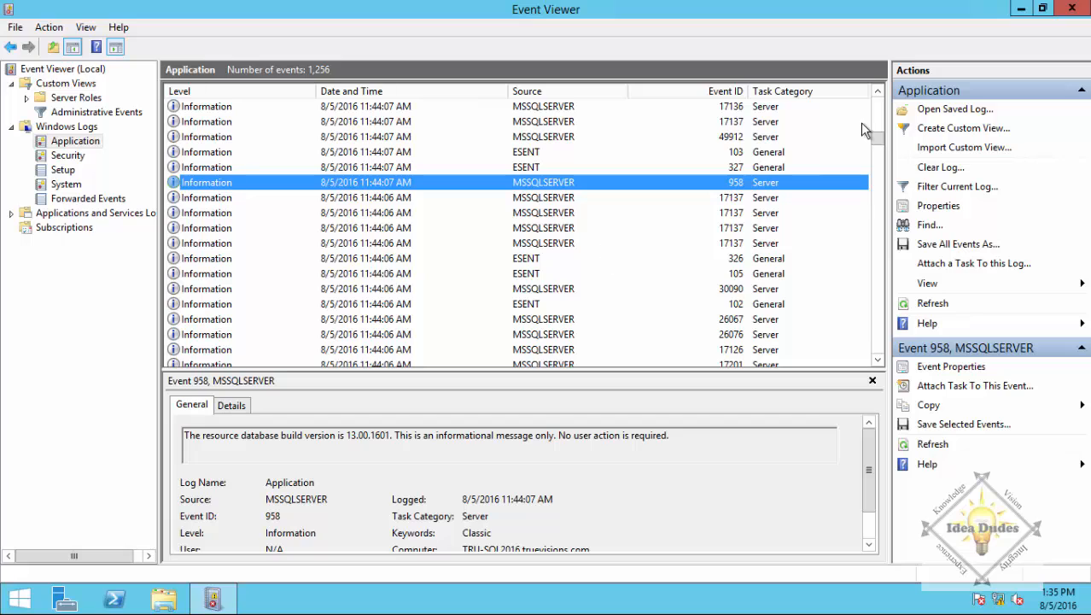
Close Event Viewer and launch SQL Server 2016 Configuration Manager from the Start screen's Apps list.
{"action": "left_click", "coordinate": [1081, 8]}
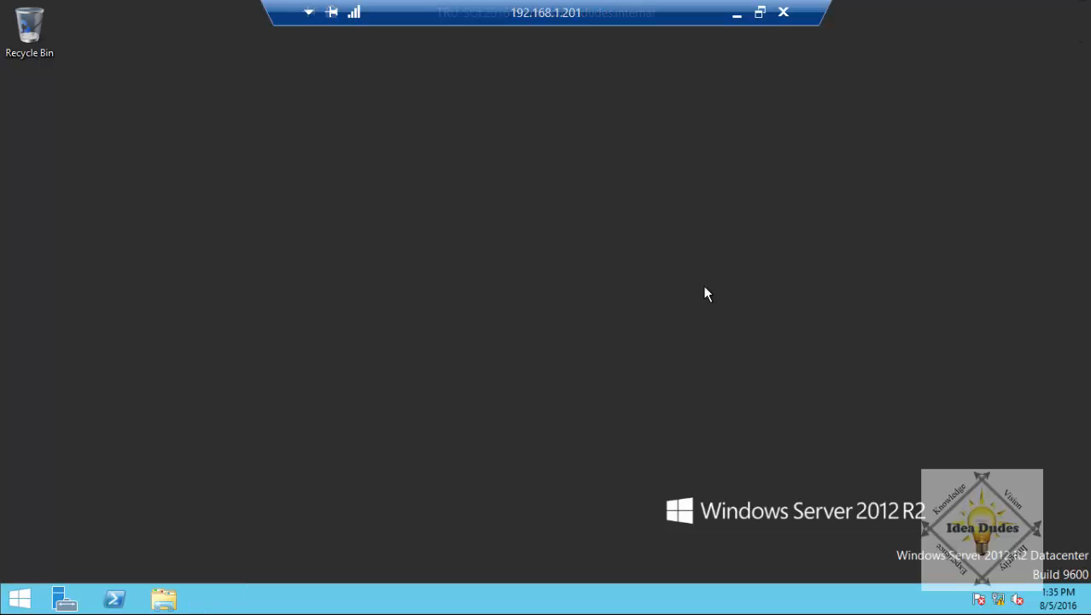
{"action": "left_click", "coordinate": [19, 598]}
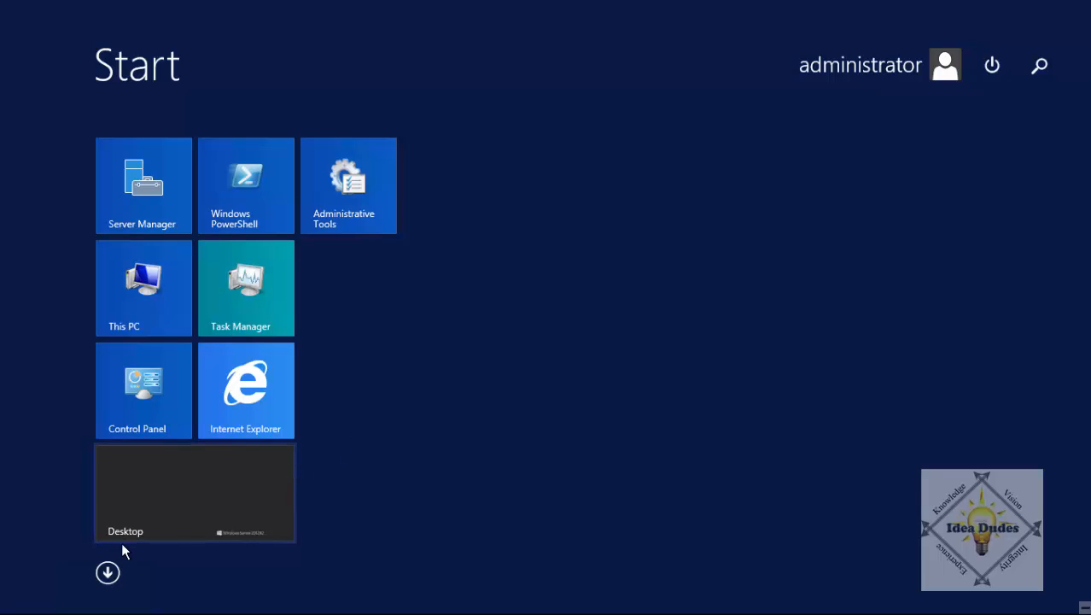
{"action": "left_click", "coordinate": [117, 569]}
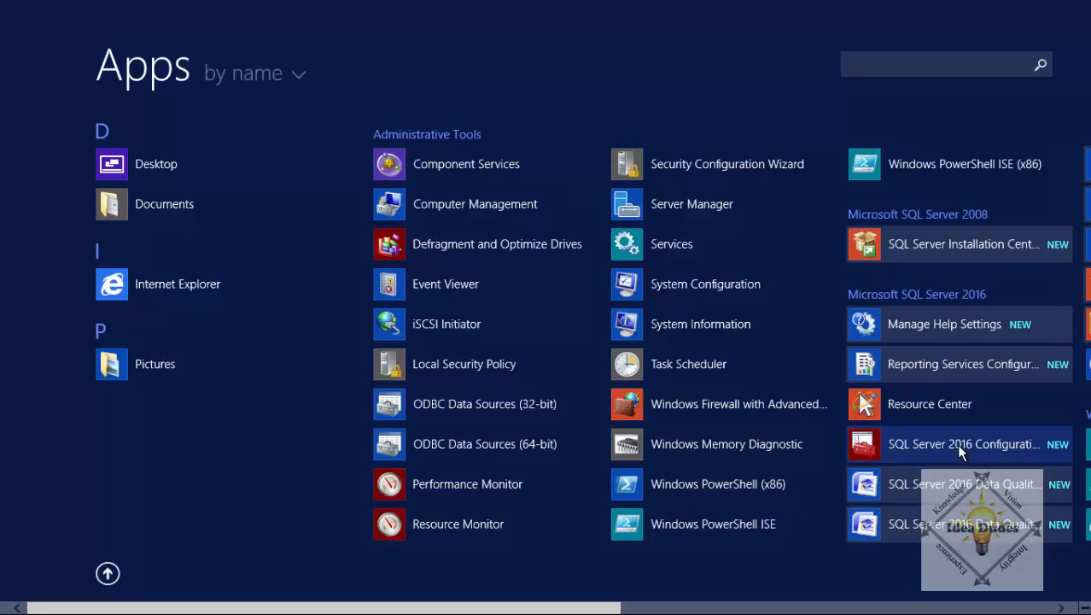
{"action": "left_click", "coordinate": [960, 452]}
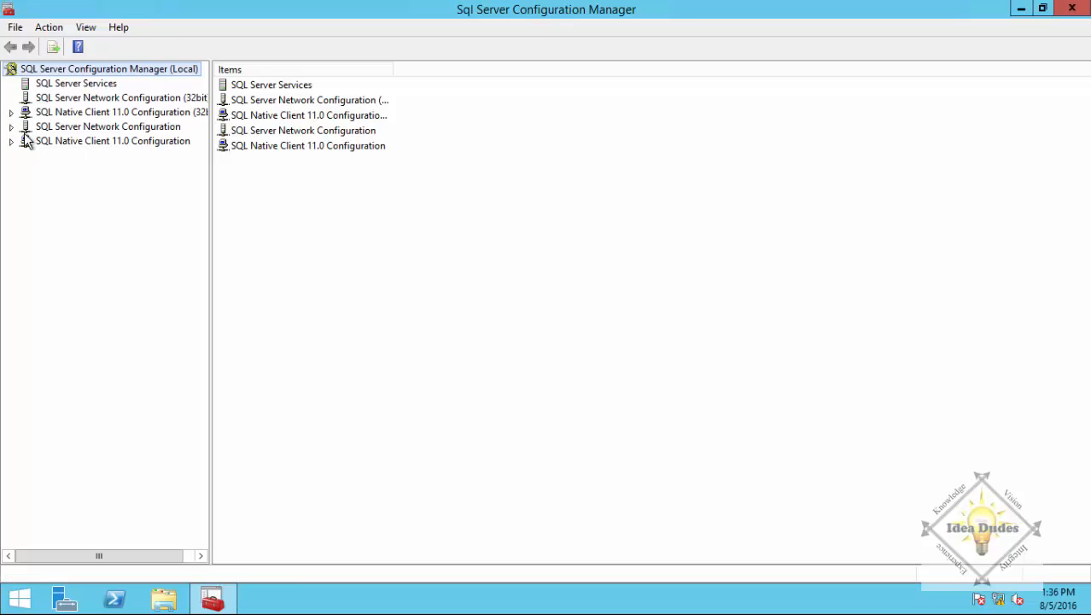
Enable the Named Pipes protocol for MSSQLSERVER and acknowledge the restart warning.
{"action": "left_click", "coordinate": [11, 126]}
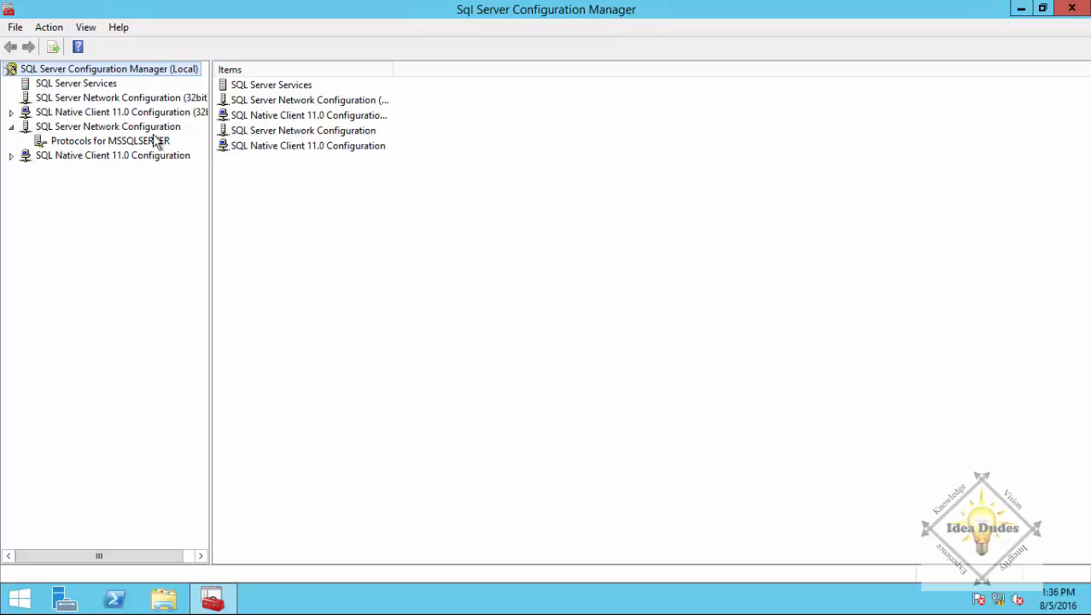
{"action": "left_click", "coordinate": [111, 144]}
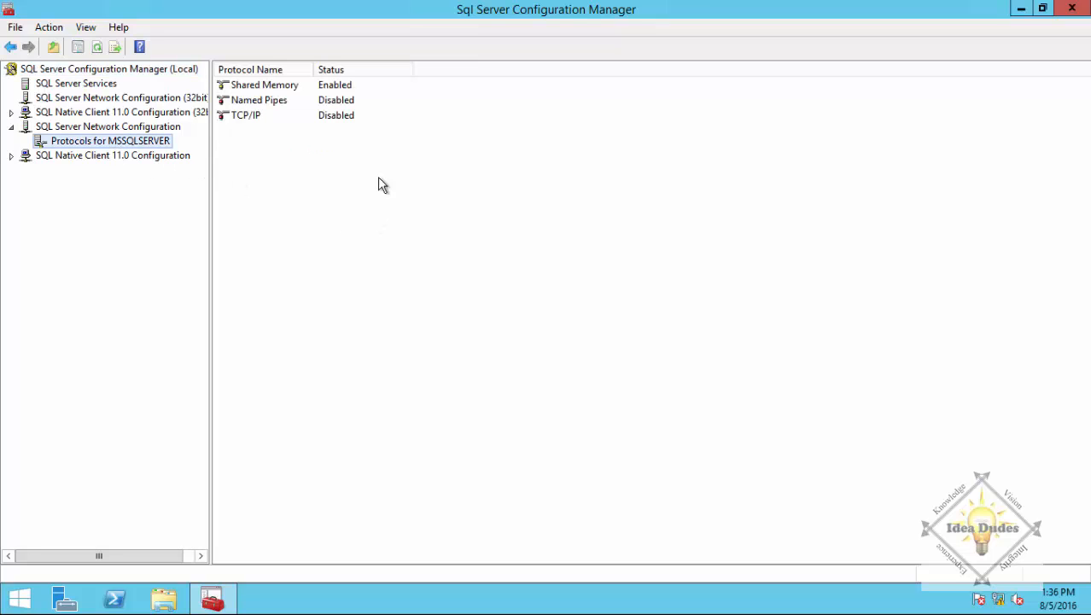
{"action": "left_click", "coordinate": [335, 103]}
{"action": "right_click", "coordinate": [333, 103]}
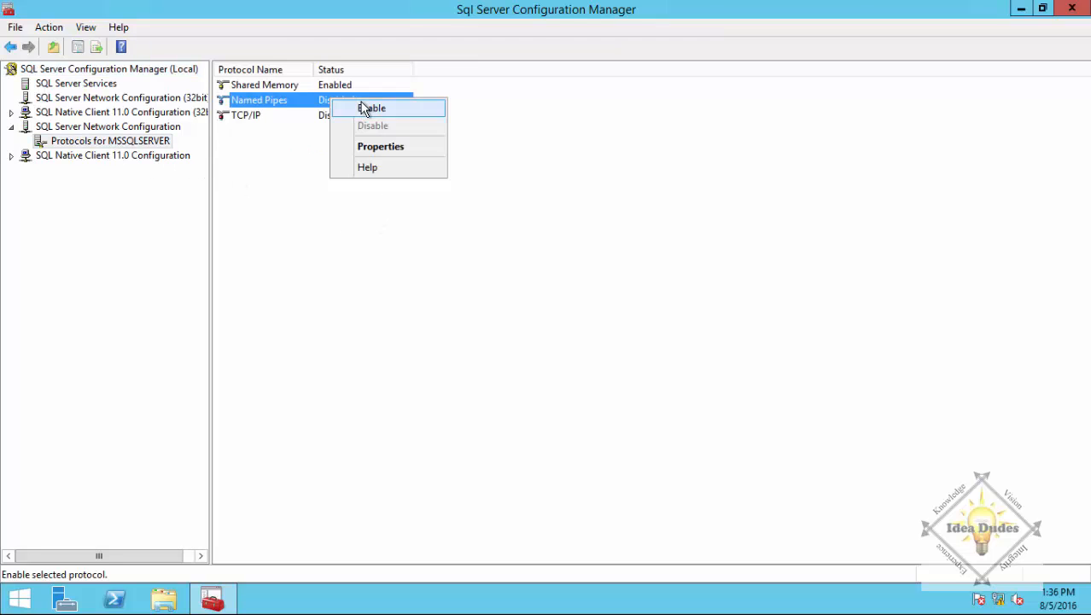
{"action": "left_click", "coordinate": [363, 108]}
{"action": "left_click", "coordinate": [672, 339]}
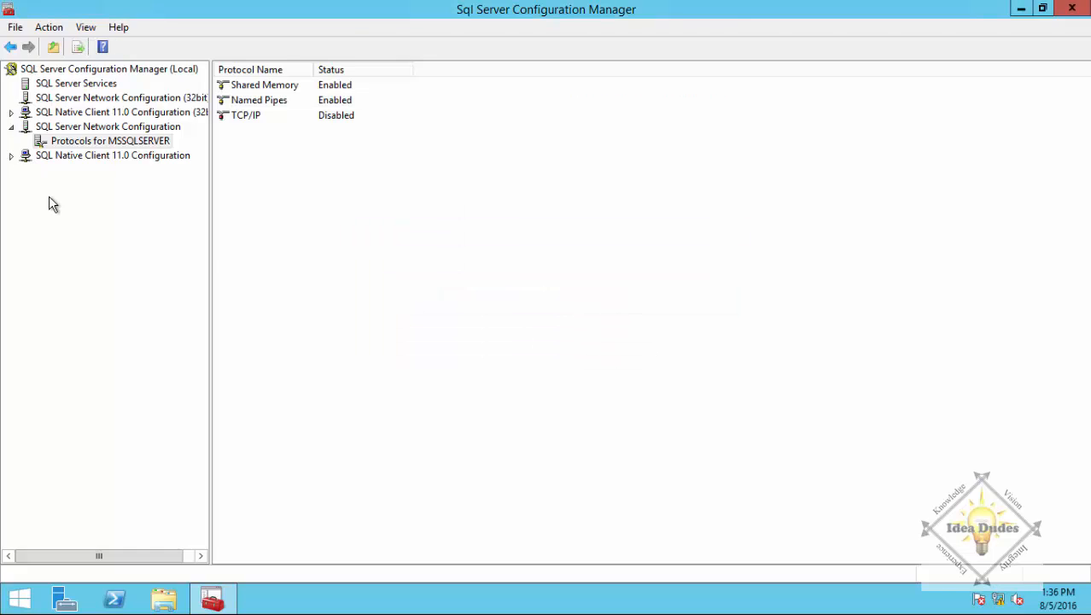
Check the 64-bit and 32-bit client protocols are enabled, then list the SQL Server services.
{"action": "left_click", "coordinate": [12, 158]}
{"action": "left_click", "coordinate": [85, 172]}
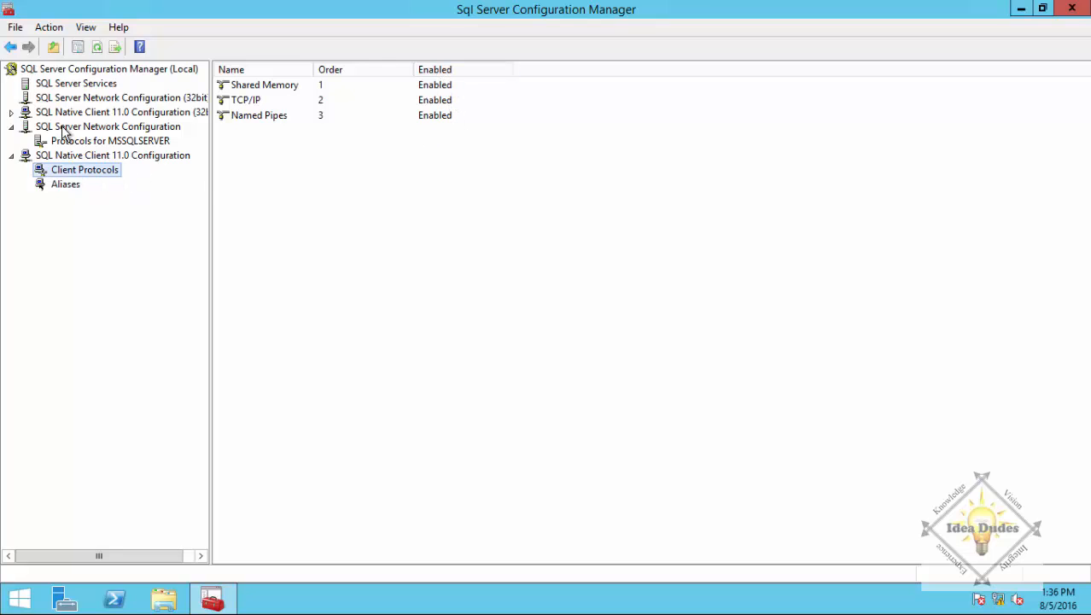
{"action": "left_click", "coordinate": [12, 111]}
{"action": "left_click", "coordinate": [102, 130]}
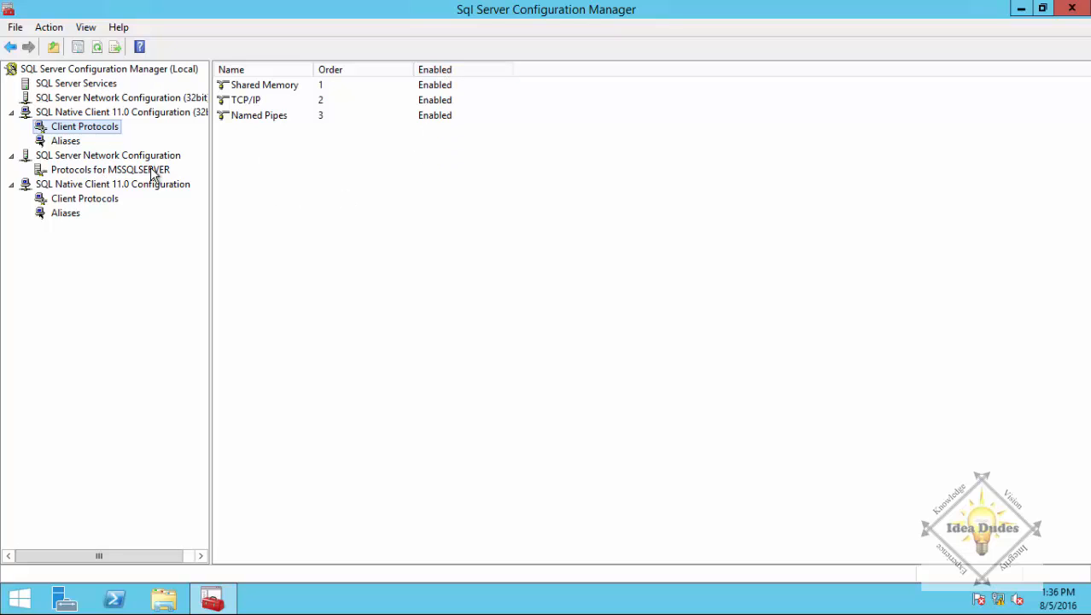
{"action": "left_click", "coordinate": [86, 86]}
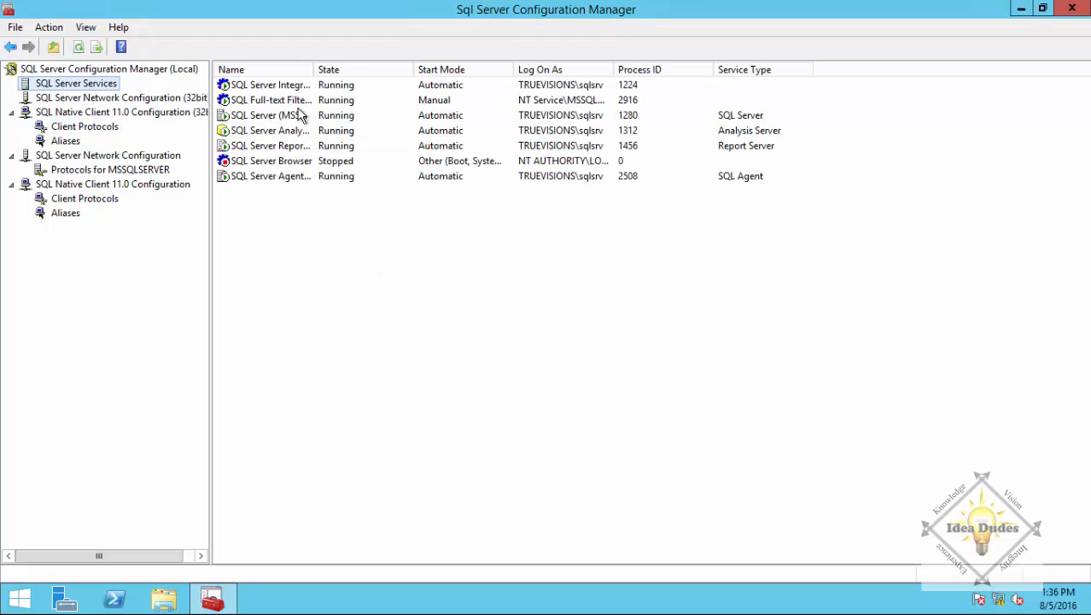
Restart the SQL Server (MSSQLSERVER), Analysis Services and Reporting Services services.
{"action": "left_click_drag", "start_coordinate": [312, 69], "coordinate": [393, 69]}
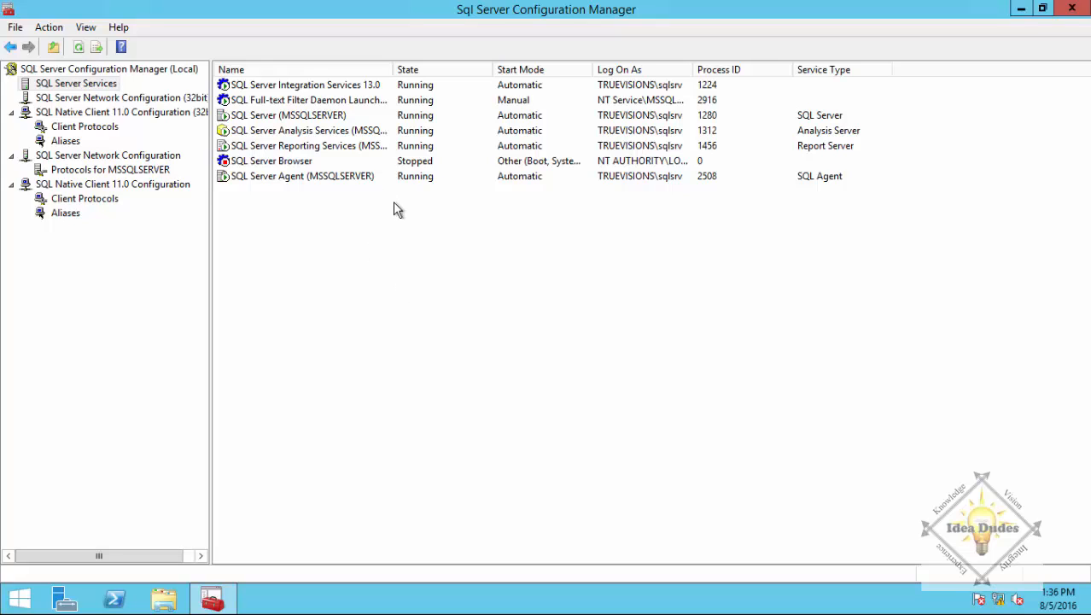
{"action": "right_click", "coordinate": [292, 116]}
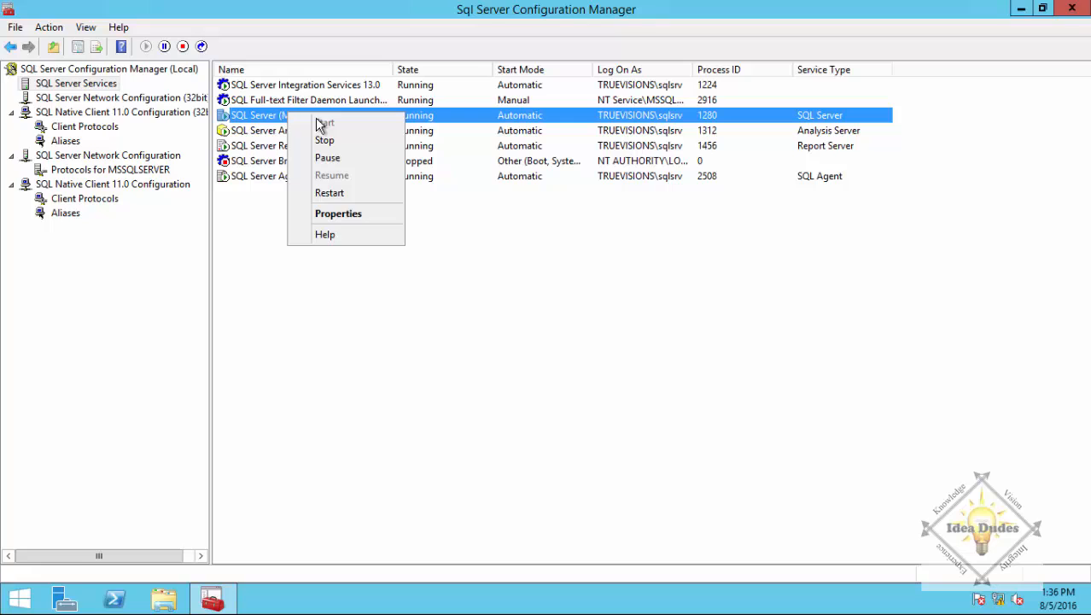
{"action": "left_click", "coordinate": [361, 198]}
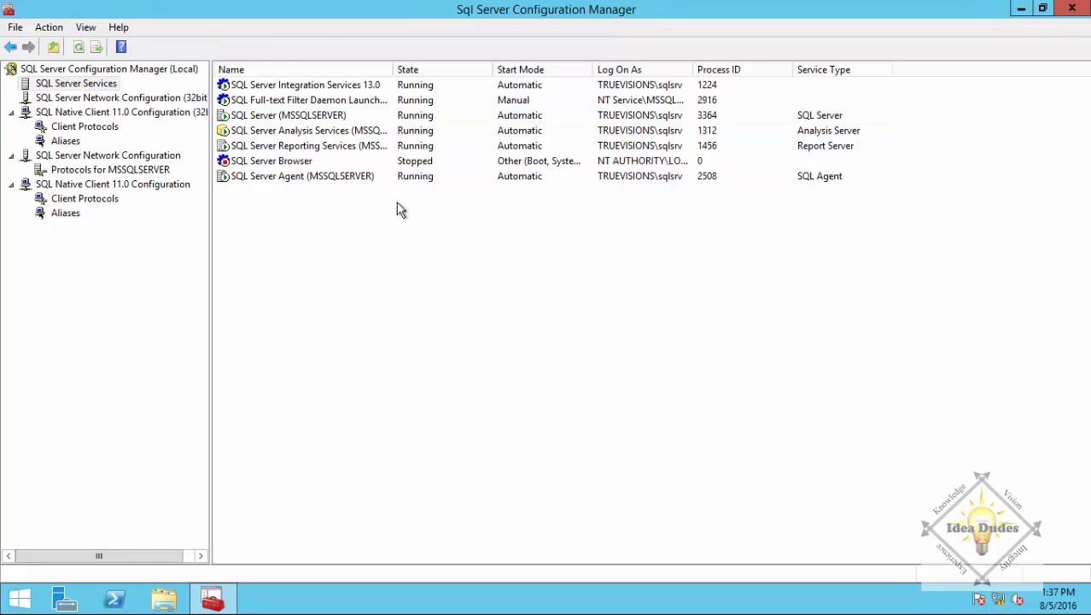
{"action": "right_click", "coordinate": [320, 129]}
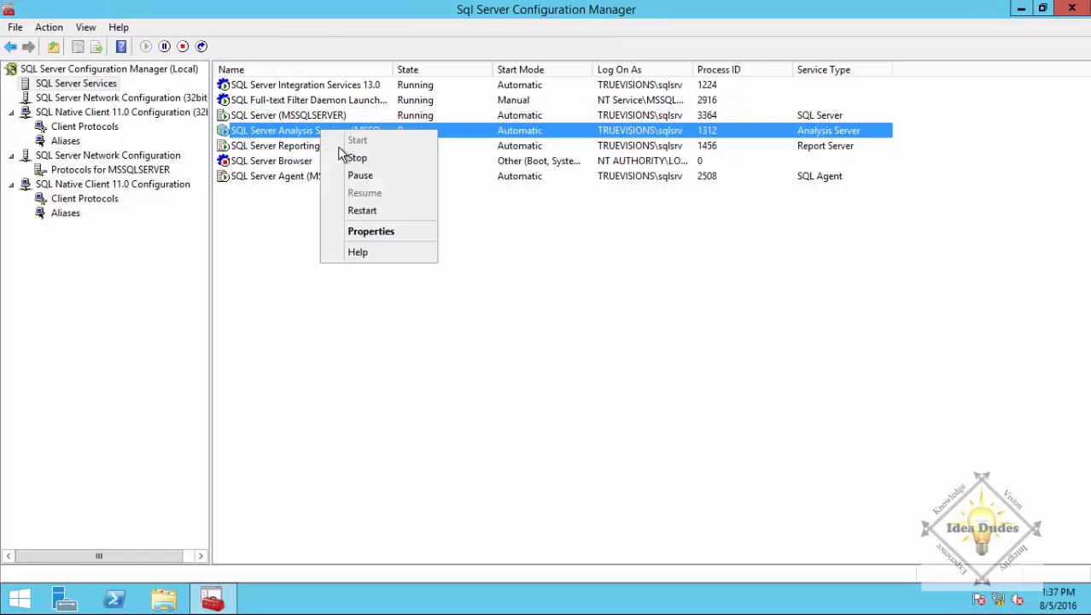
{"action": "left_click", "coordinate": [361, 210]}
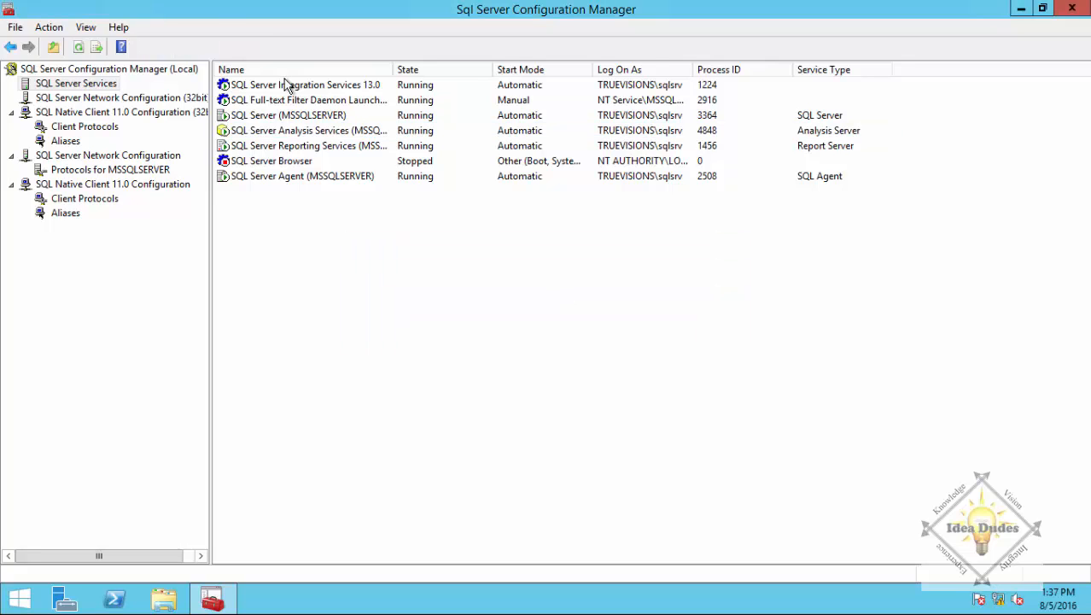
{"action": "right_click", "coordinate": [316, 145]}
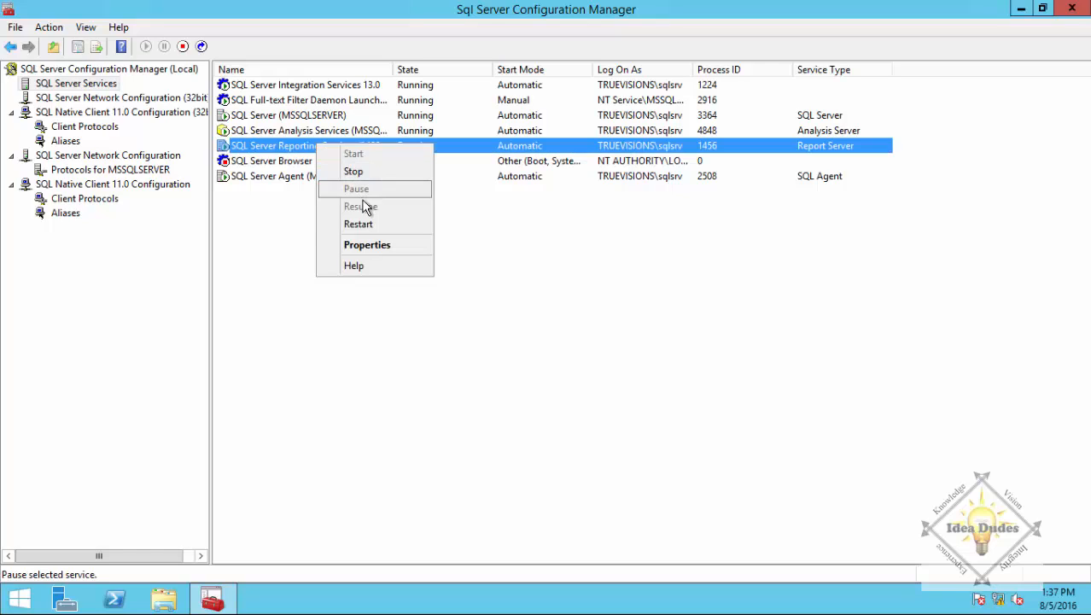
{"action": "left_click", "coordinate": [369, 224]}
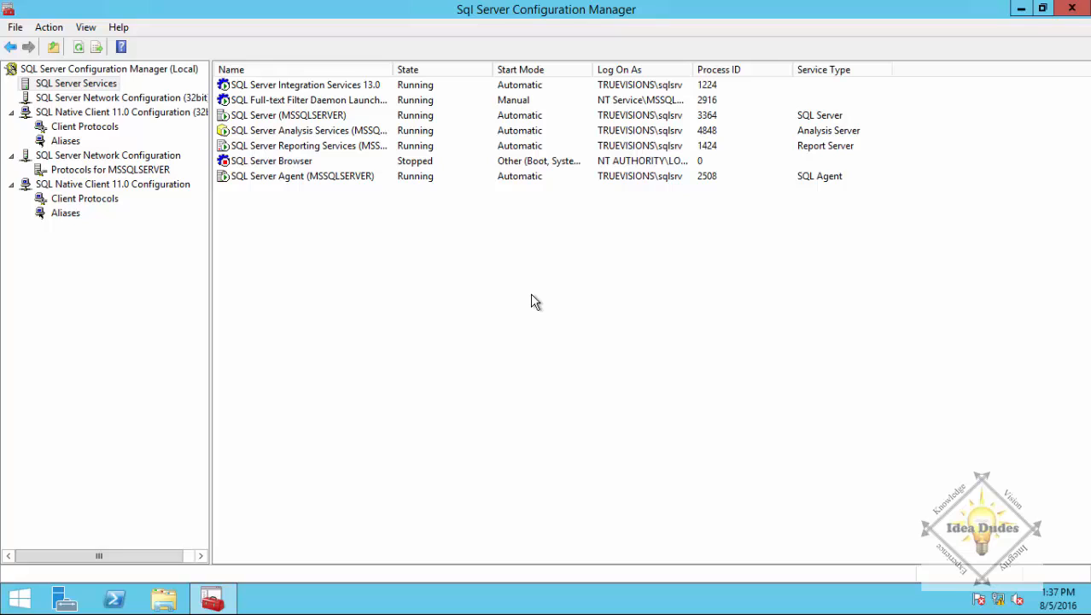
Restart SQL Server Agent, Integration Services and Full-text Filter Daemon Launcher, then close Configuration Manager.
{"action": "right_click", "coordinate": [288, 177]}
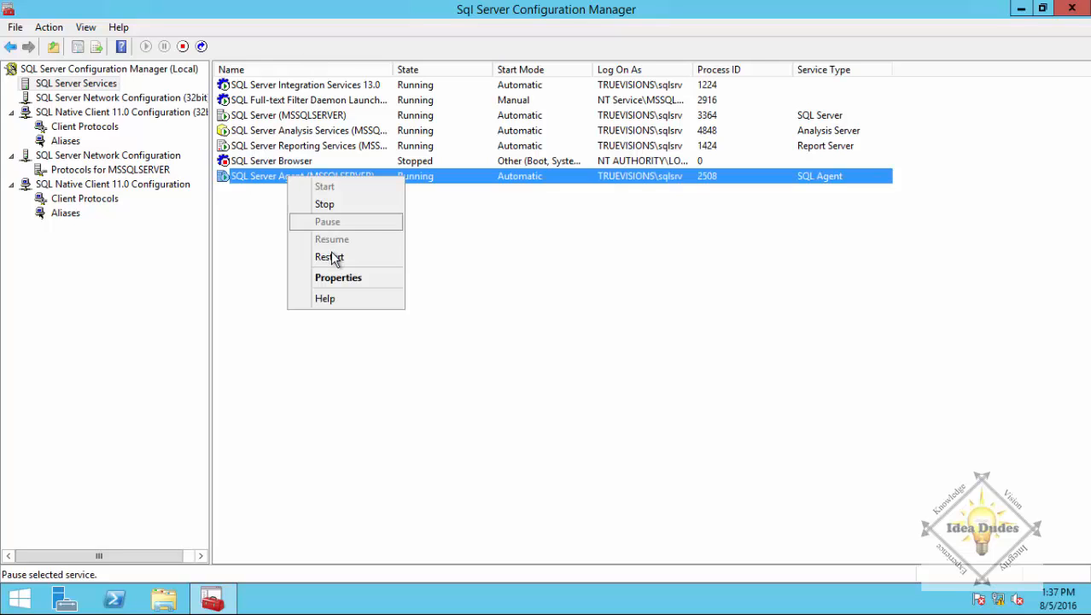
{"action": "left_click", "coordinate": [333, 258]}
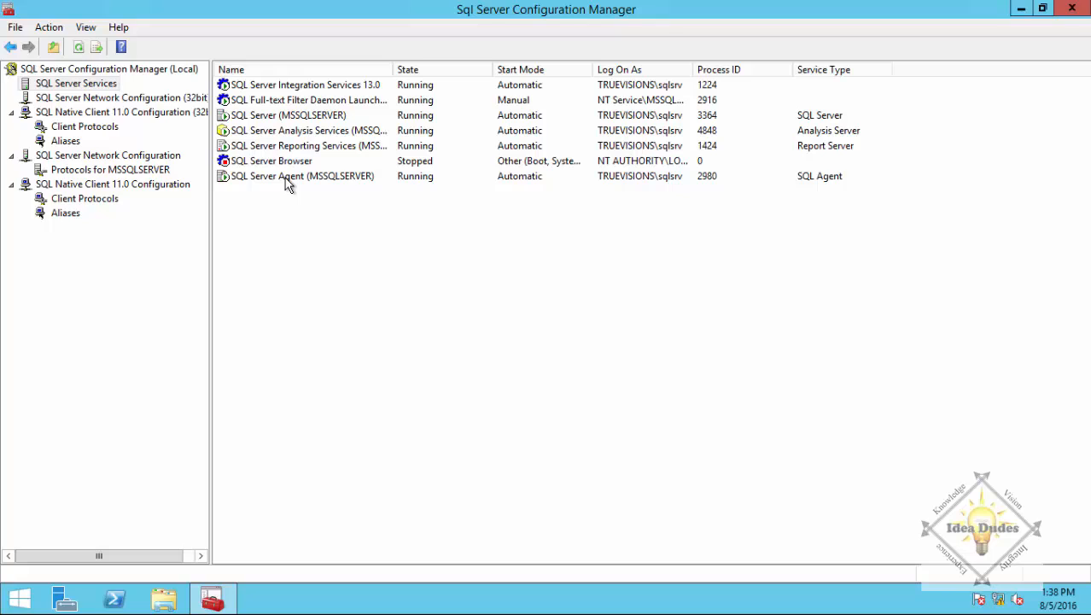
{"action": "right_click", "coordinate": [329, 89]}
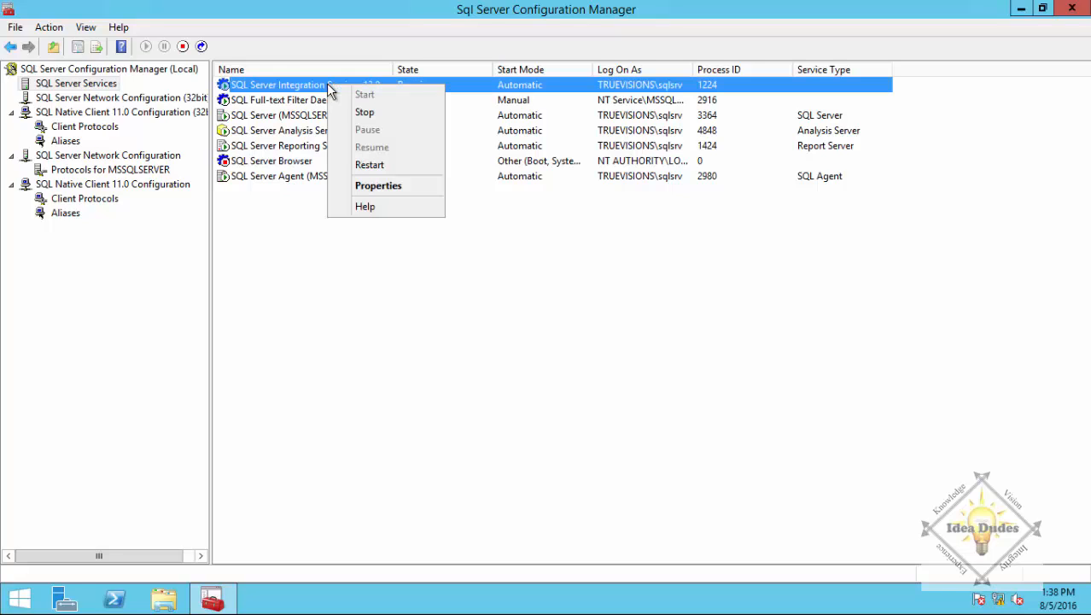
{"action": "left_click", "coordinate": [388, 165]}
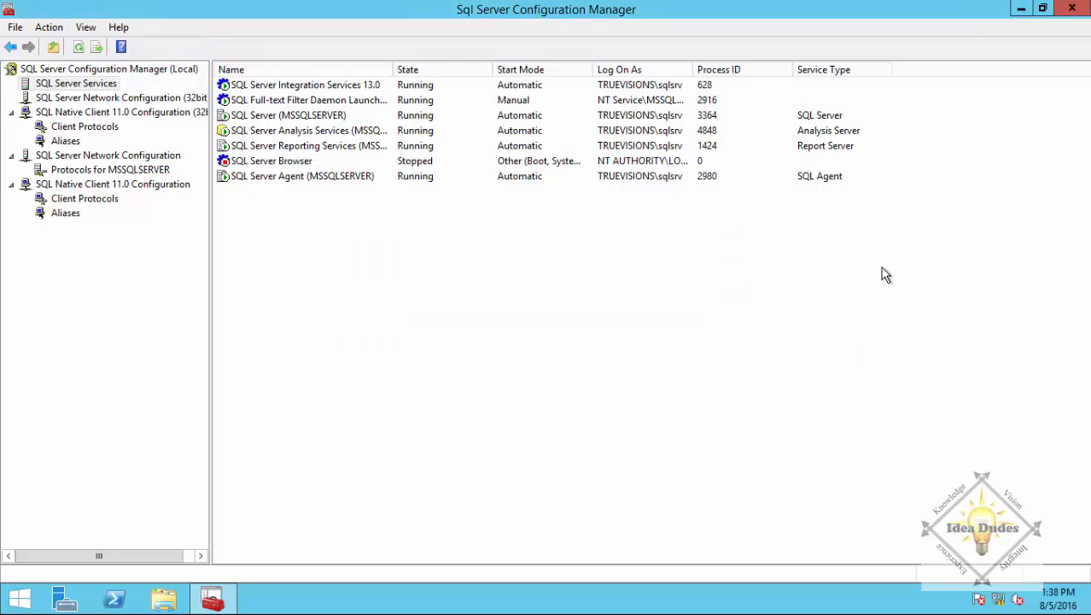
{"action": "right_click", "coordinate": [310, 101]}
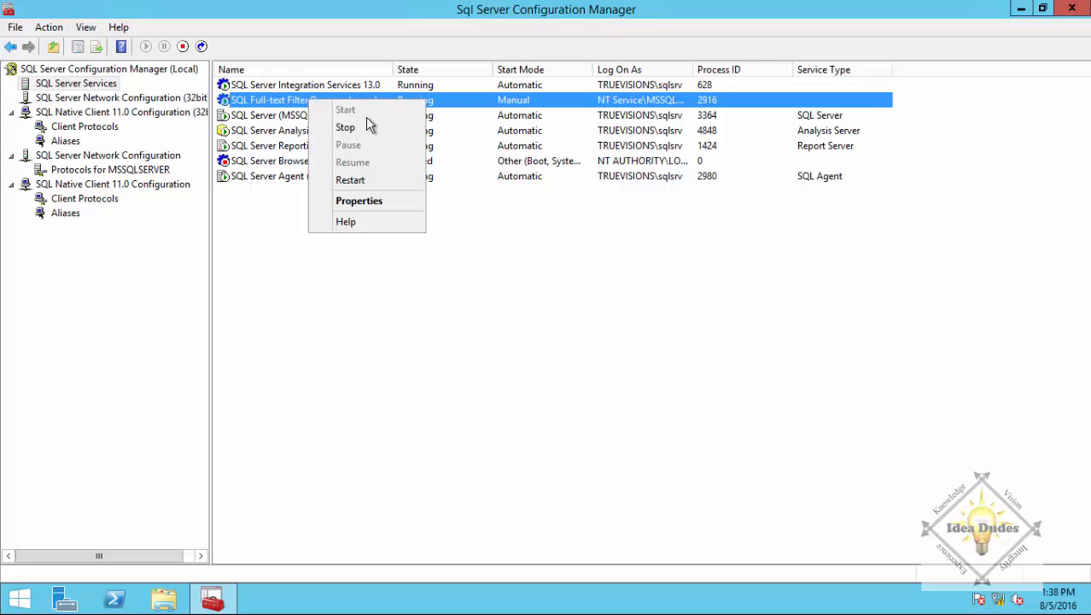
{"action": "left_click", "coordinate": [378, 181]}
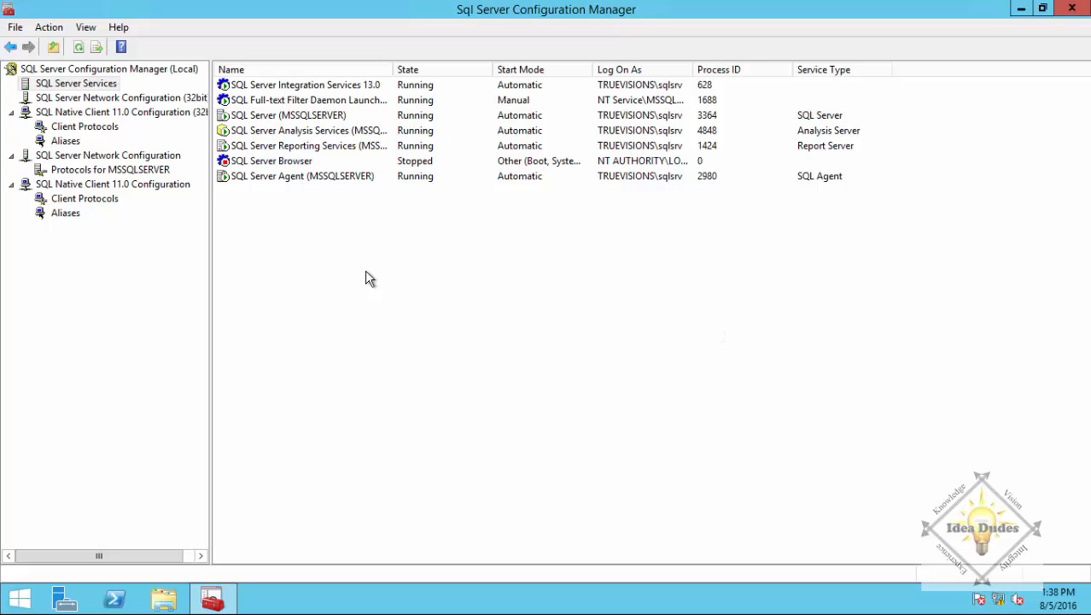
{"action": "left_click", "coordinate": [1073, 12]}
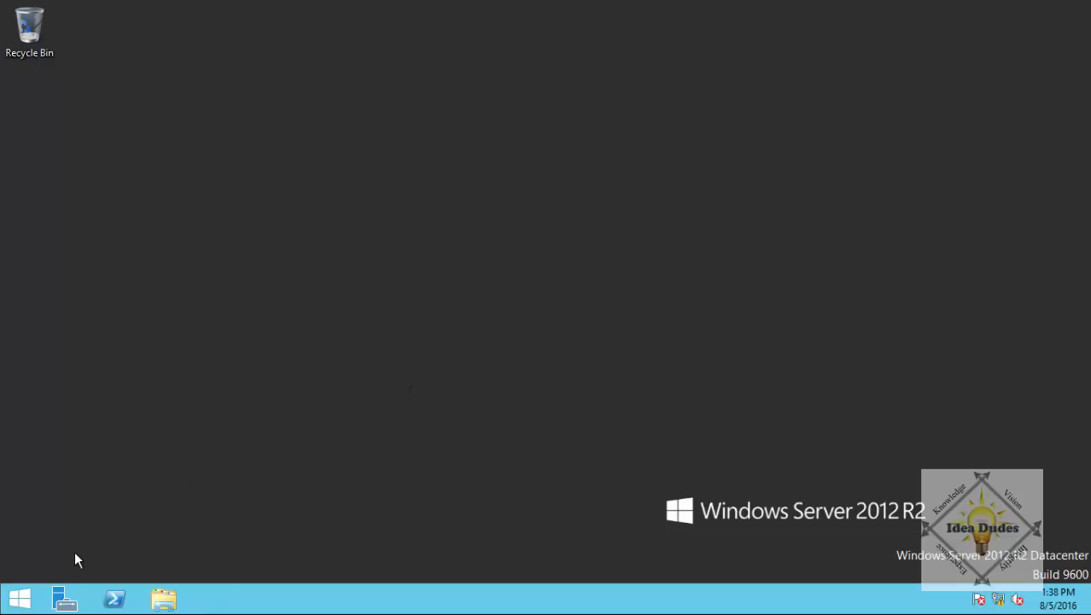
{"action": "left_click", "coordinate": [17, 600]}
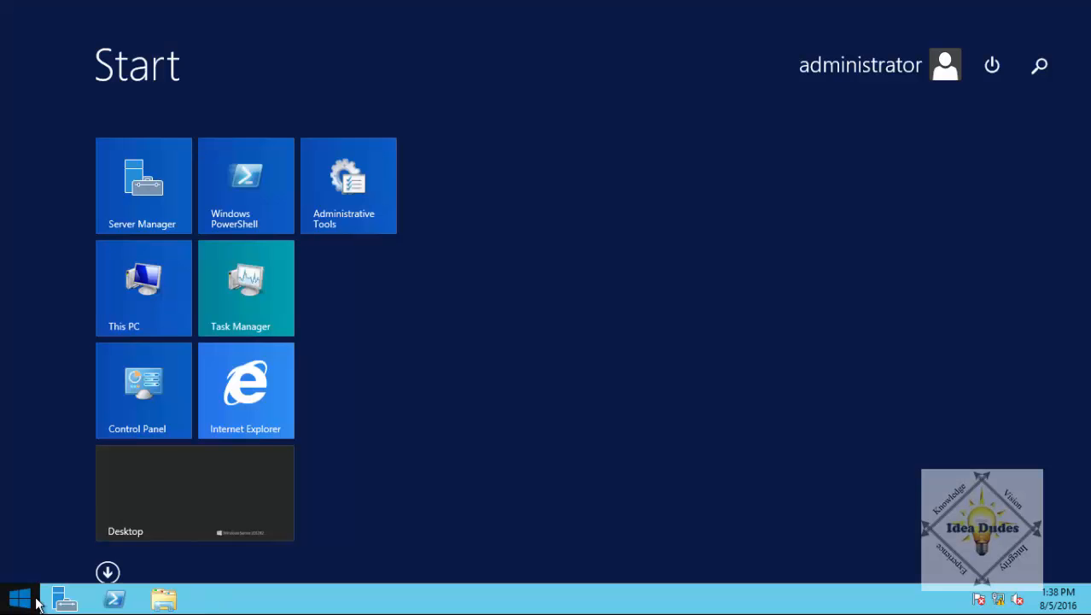
{"action": "left_click", "coordinate": [108, 572]}
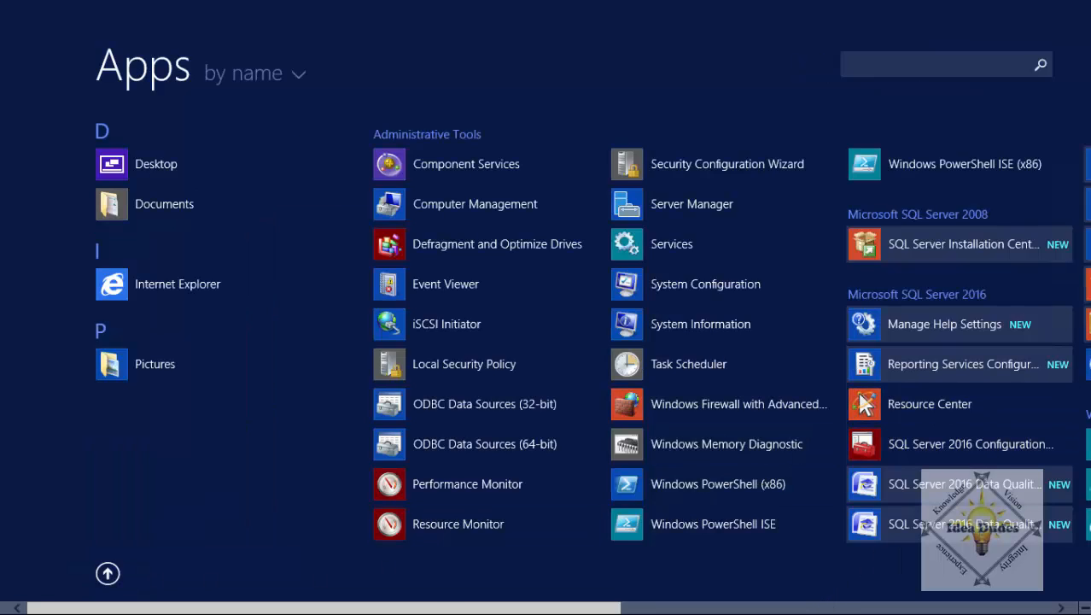
{"action": "left_click", "coordinate": [822, 608]}
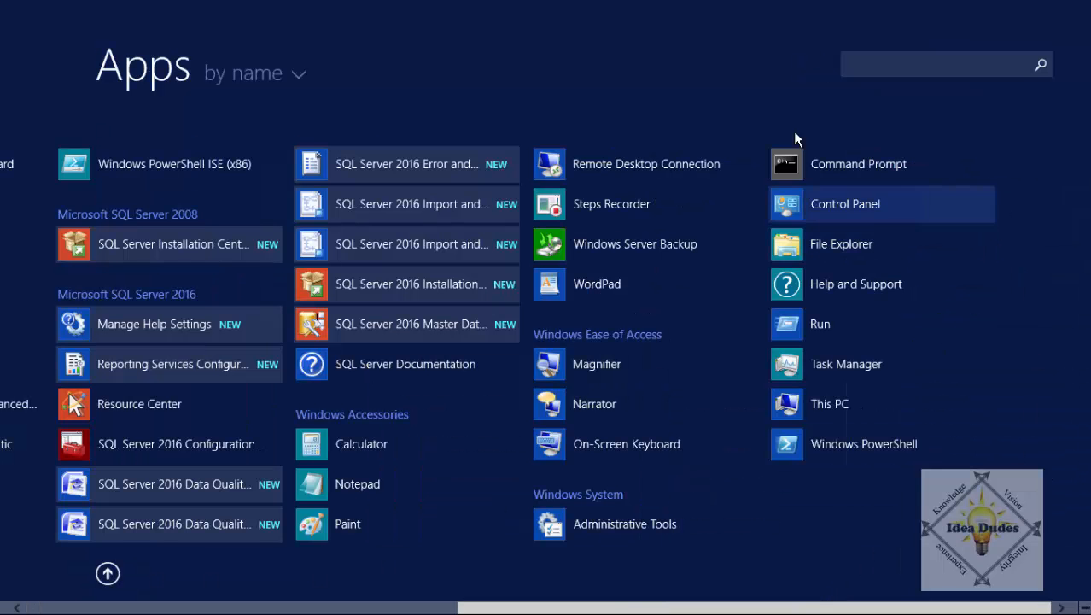
{"action": "left_click", "coordinate": [380, 608]}
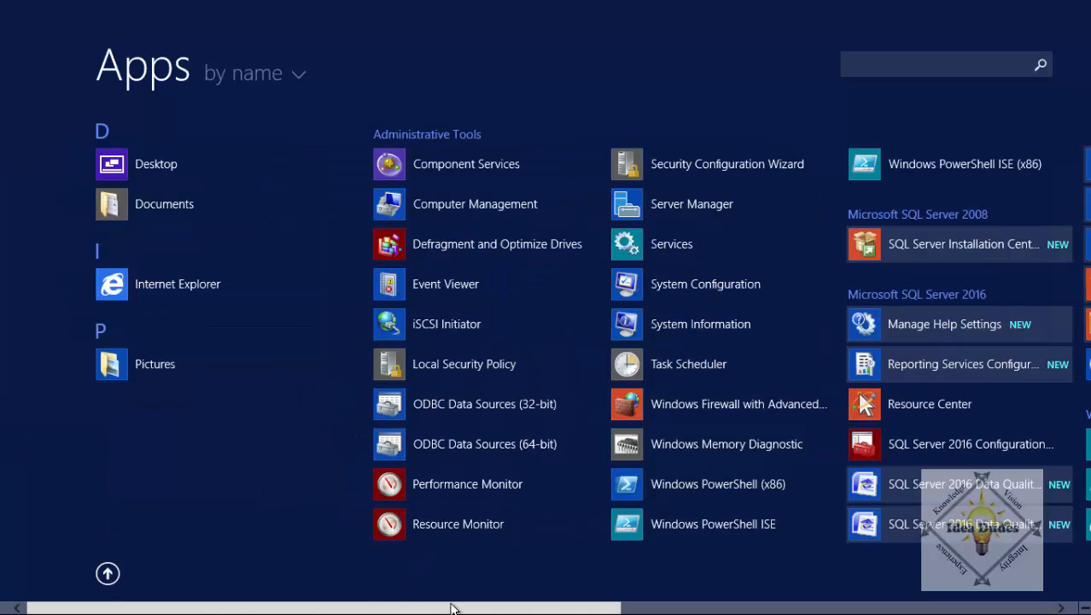
{"action": "left_click", "coordinate": [649, 607]}
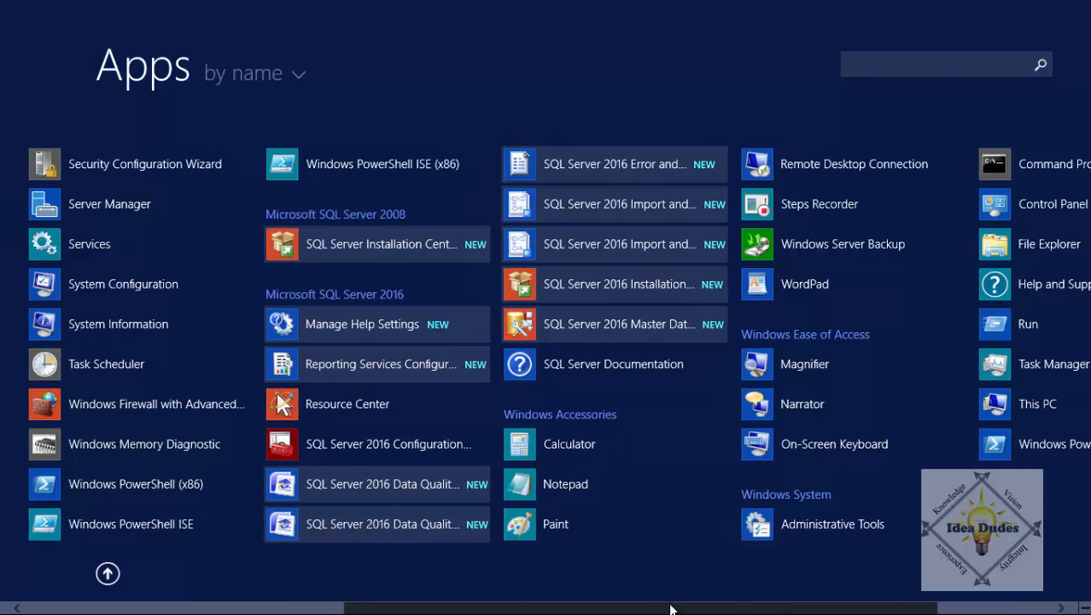
{"action": "left_click_drag", "start_coordinate": [670, 606], "coordinate": [370, 598]}
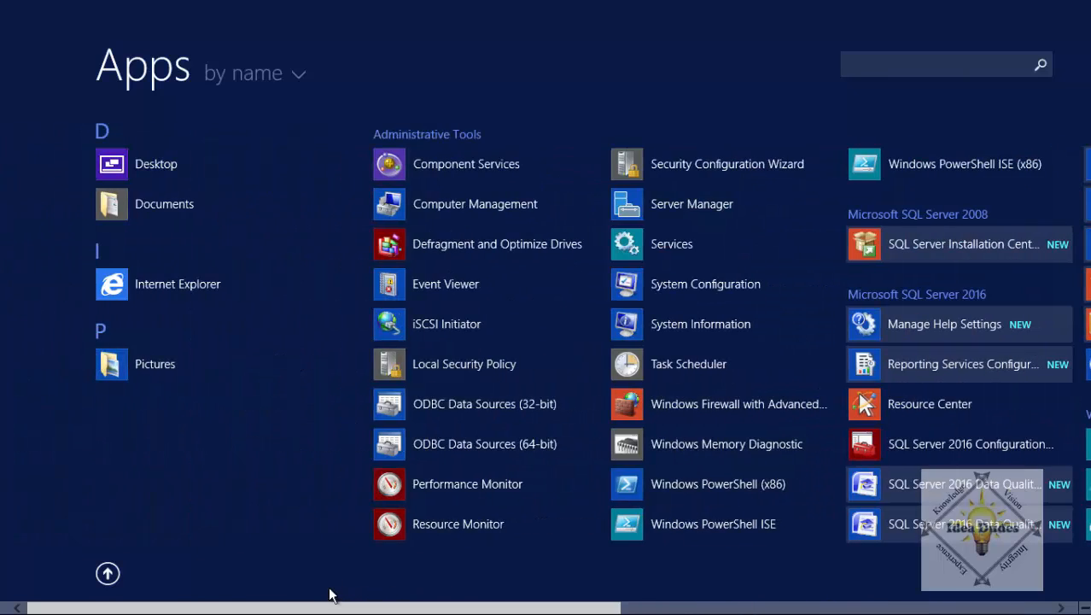
{"action": "left_click", "coordinate": [114, 575]}
{"action": "left_click", "coordinate": [239, 484]}
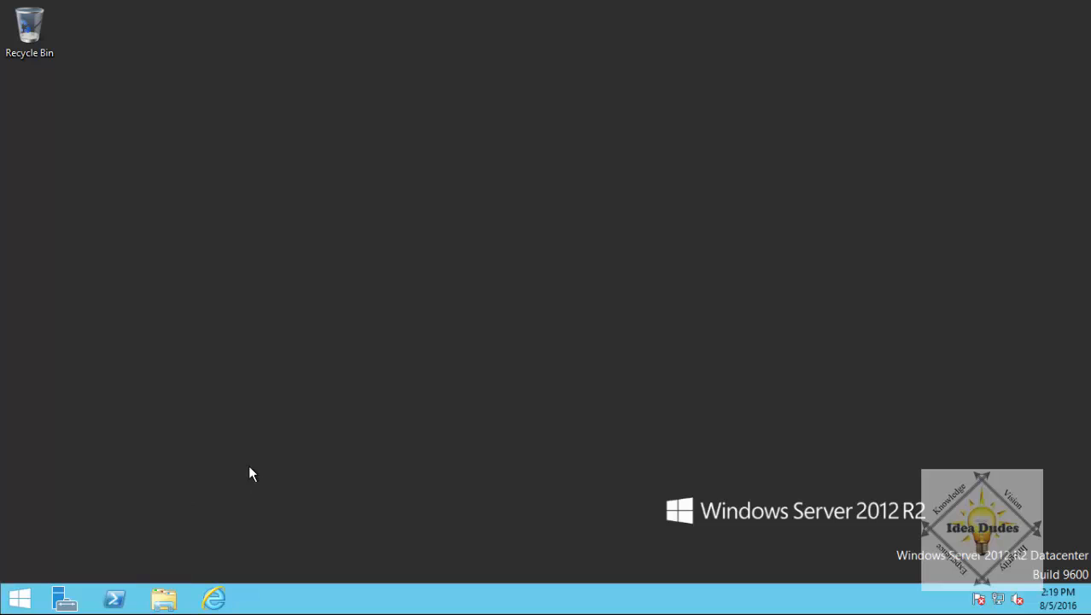
Reopen Installation Center from DVD Drive (D:) and follow the Install SQL Server Management Tools link.
{"action": "left_click", "coordinate": [163, 599]}
{"action": "left_click", "coordinate": [702, 340]}
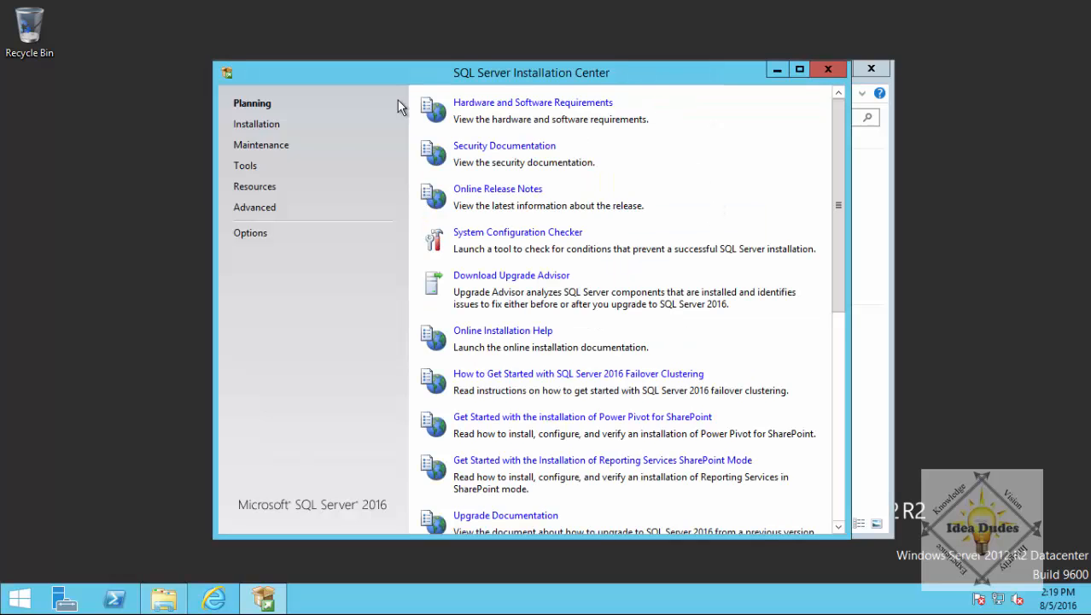
{"action": "left_click", "coordinate": [260, 126]}
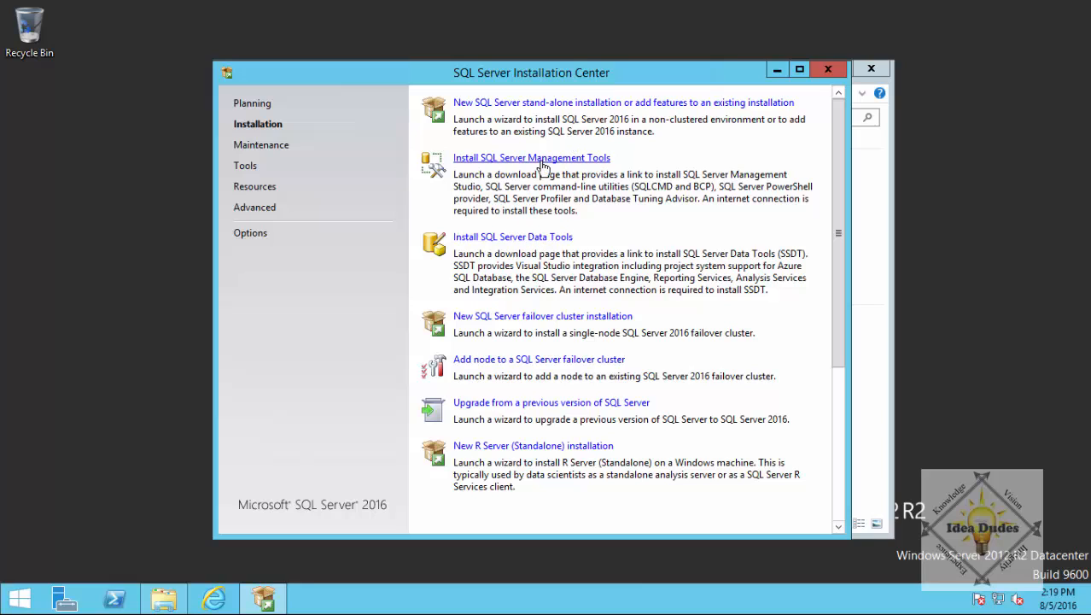
{"action": "left_click", "coordinate": [543, 161]}
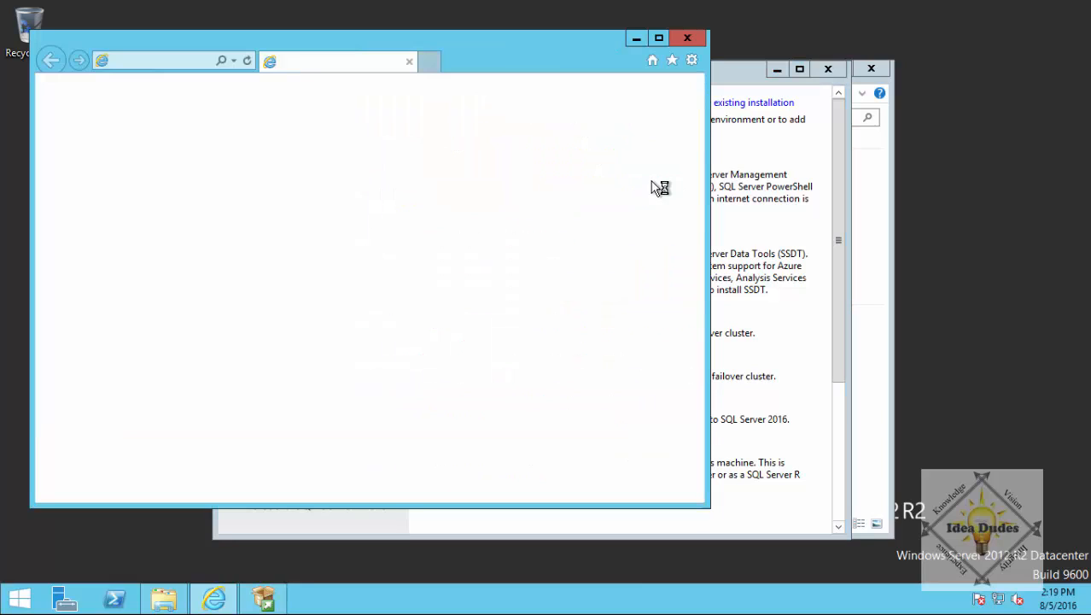
Maximize the browser and scroll the SSMS download page to the July 2016 Hotfix download box.
{"action": "left_click", "coordinate": [658, 37]}
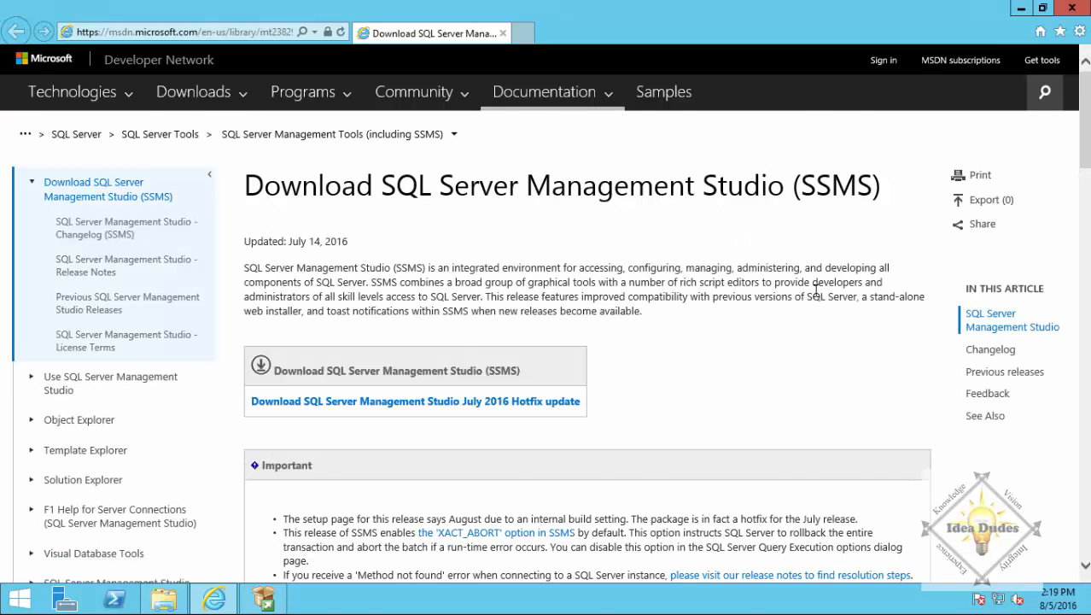
{"action": "scroll", "coordinate": [779, 313], "scroll_direction": "down", "scroll_amount": 1}
{"action": "scroll", "coordinate": [758, 292], "scroll_direction": "down", "scroll_amount": 1}
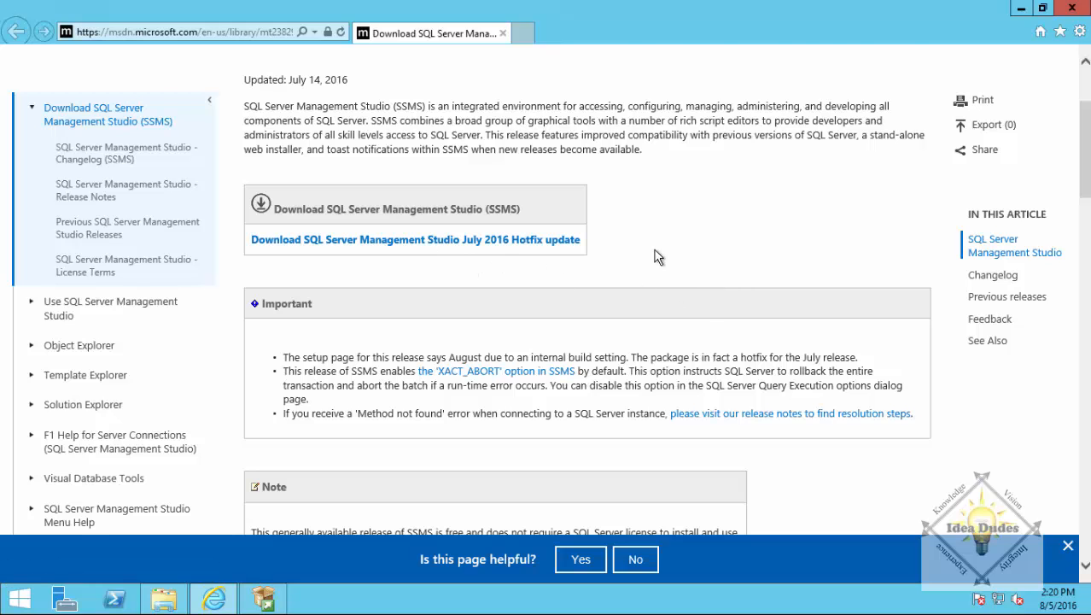
{"action": "scroll", "coordinate": [716, 258], "scroll_direction": "down", "scroll_amount": 1}
{"action": "scroll", "coordinate": [714, 252], "scroll_direction": "up", "scroll_amount": 1}
{"action": "scroll", "coordinate": [714, 251], "scroll_direction": "down", "scroll_amount": 2}
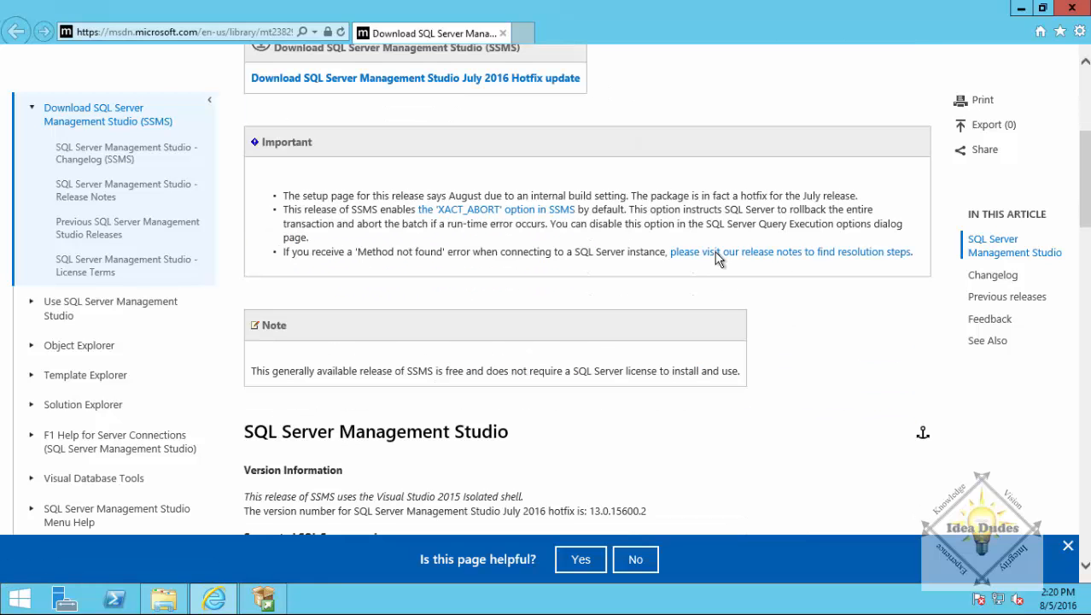
{"action": "scroll", "coordinate": [714, 252], "scroll_direction": "down", "scroll_amount": 2}
{"action": "scroll", "coordinate": [715, 260], "scroll_direction": "down", "scroll_amount": 4}
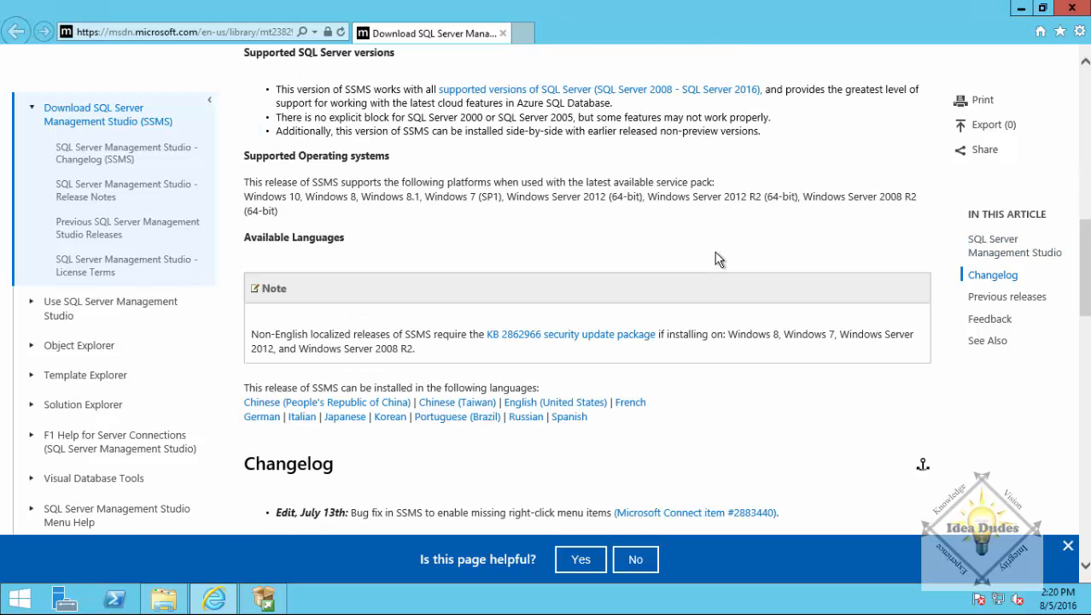
{"action": "scroll", "coordinate": [715, 256], "scroll_direction": "up", "scroll_amount": 3}
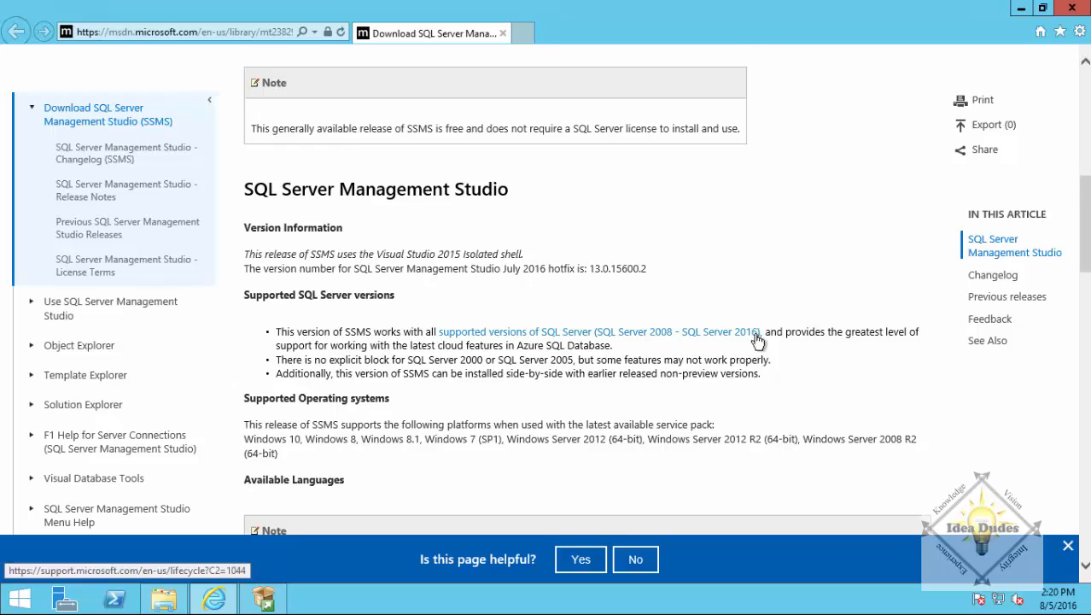
{"action": "scroll", "coordinate": [762, 341], "scroll_direction": "down", "scroll_amount": 1}
{"action": "scroll", "coordinate": [647, 275], "scroll_direction": "down", "scroll_amount": 3}
{"action": "scroll", "coordinate": [676, 285], "scroll_direction": "down", "scroll_amount": 5}
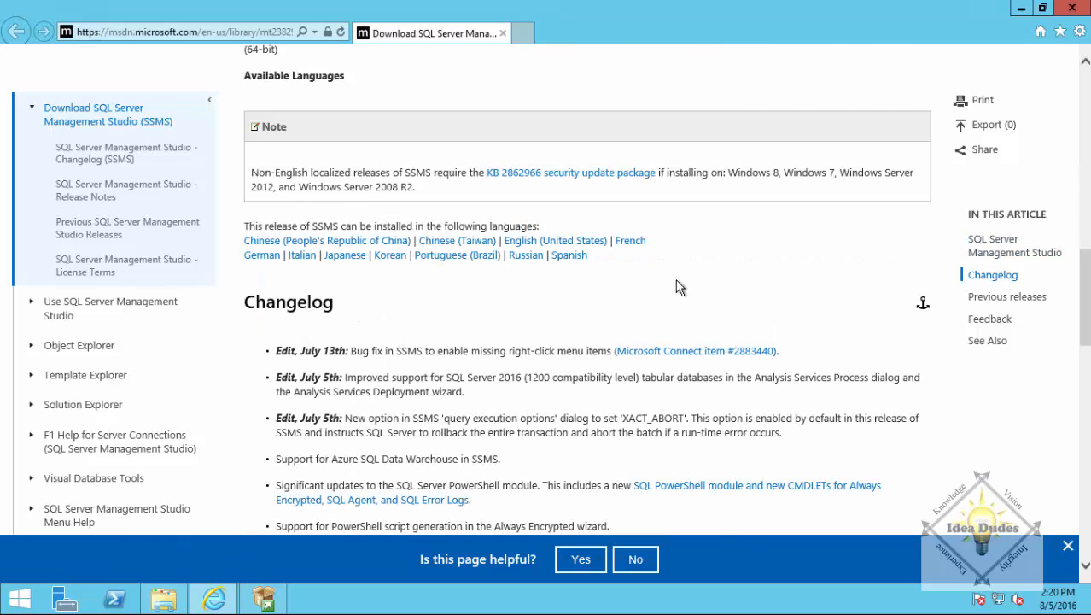
{"action": "scroll", "coordinate": [683, 291], "scroll_direction": "up", "scroll_amount": 6}
{"action": "scroll", "coordinate": [685, 290], "scroll_direction": "up", "scroll_amount": 10}
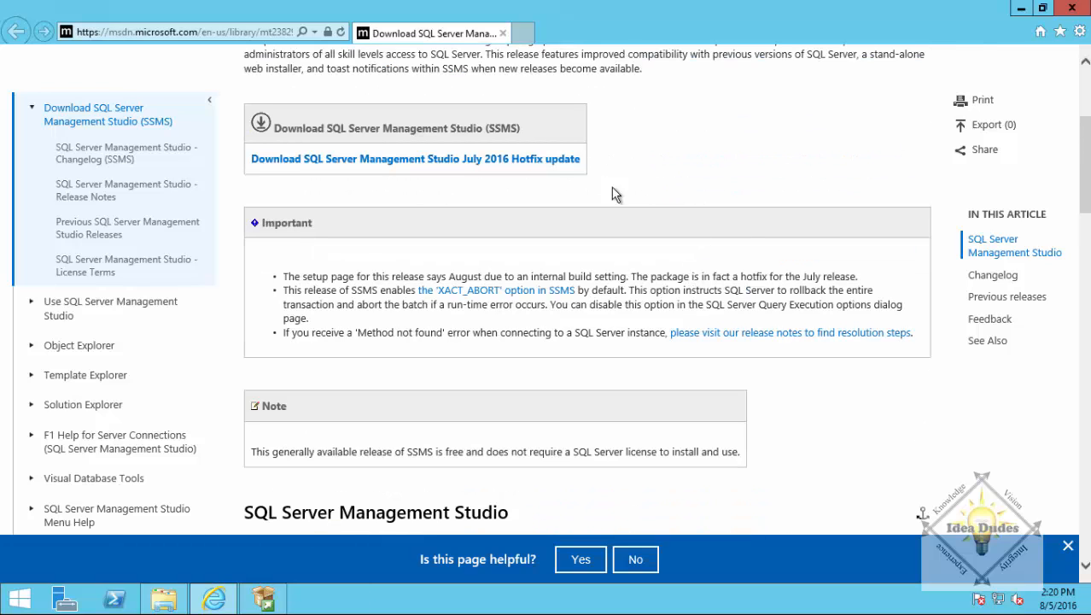
{"action": "scroll", "coordinate": [534, 166], "scroll_direction": "up", "scroll_amount": 1}
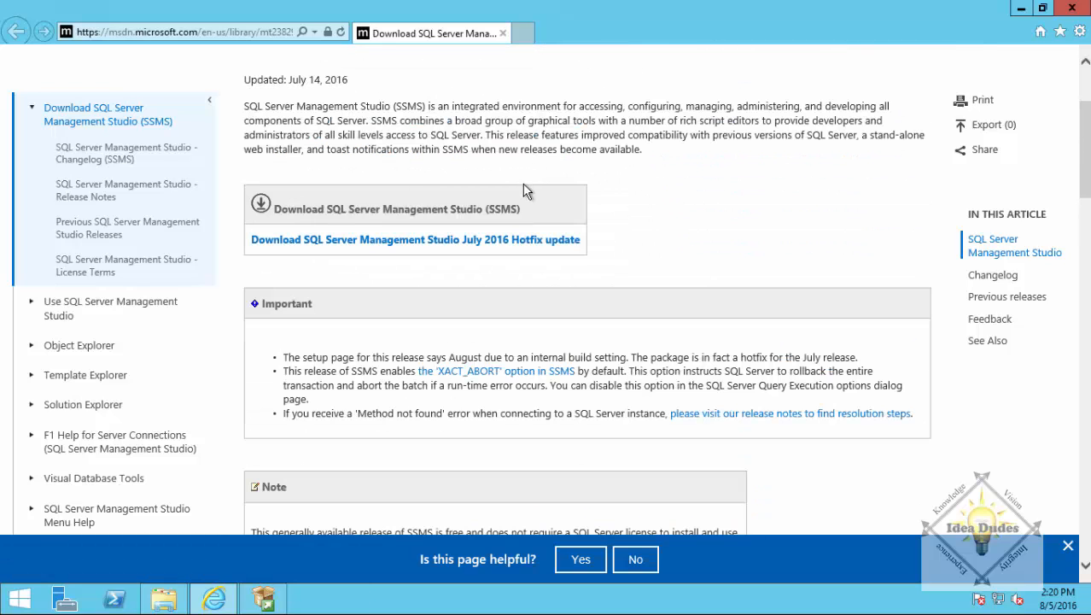
Save the July 2016 Hotfix SSMS-Setup-ENU download, browsing to New Volume (E:).
{"action": "left_click", "coordinate": [459, 244]}
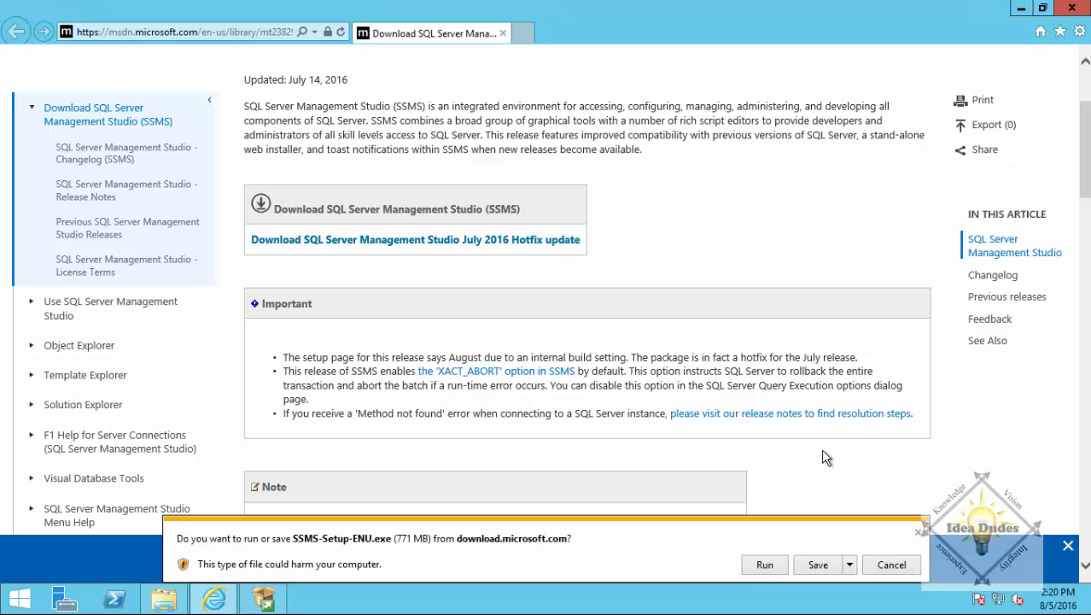
{"action": "left_click", "coordinate": [850, 564]}
{"action": "left_click", "coordinate": [903, 546]}
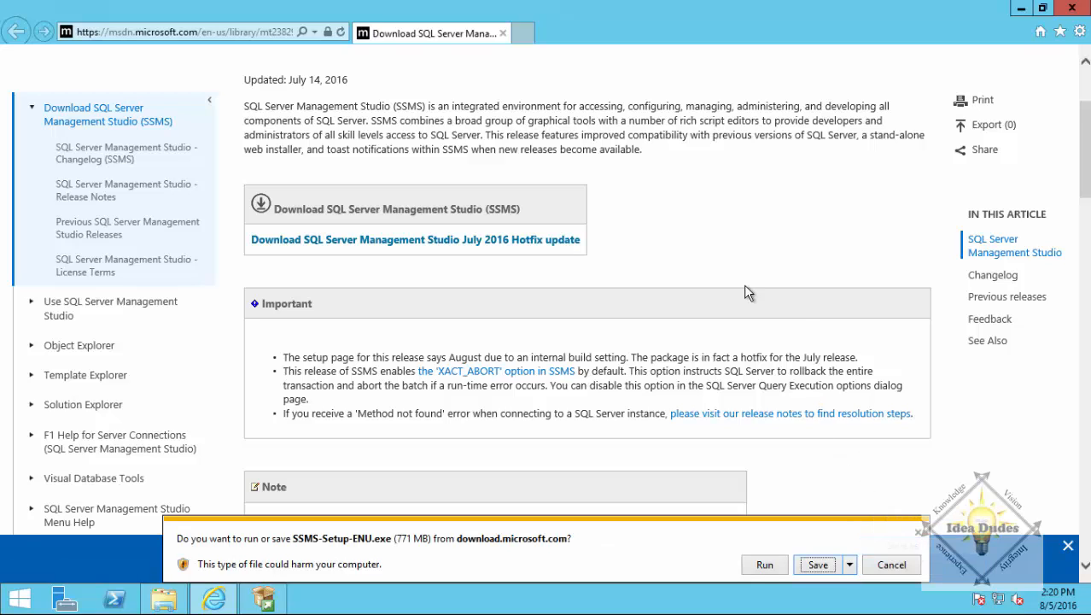
{"action": "left_click", "coordinate": [313, 270]}
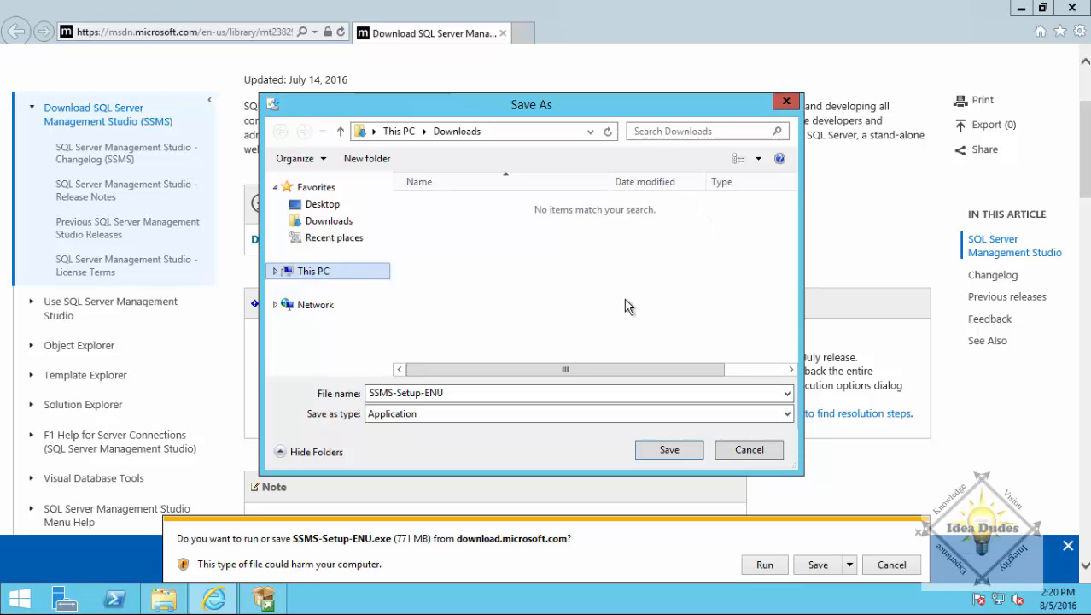
{"action": "scroll", "coordinate": [580, 274], "scroll_direction": "down", "scroll_amount": 5}
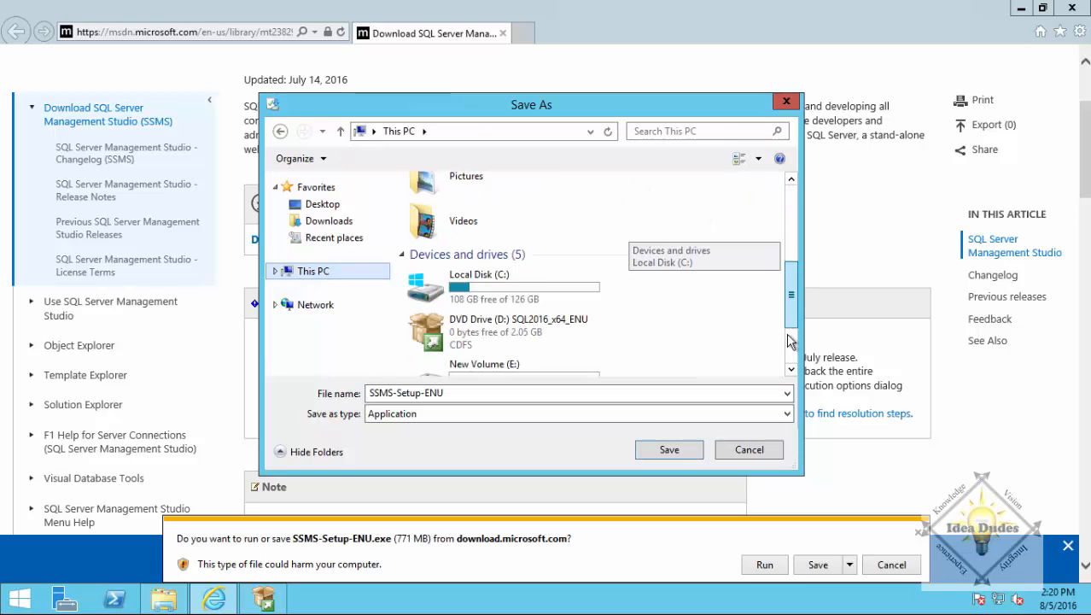
{"action": "double_click", "coordinate": [545, 304]}
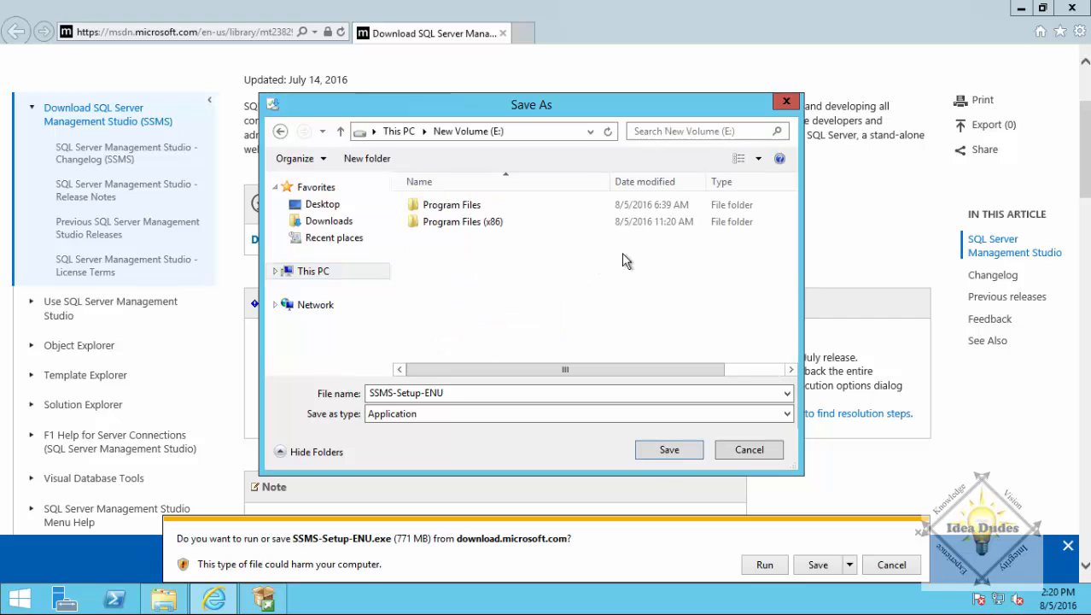
Create a Downloads folder on E: and save the installer into it.
{"action": "left_click", "coordinate": [365, 159]}
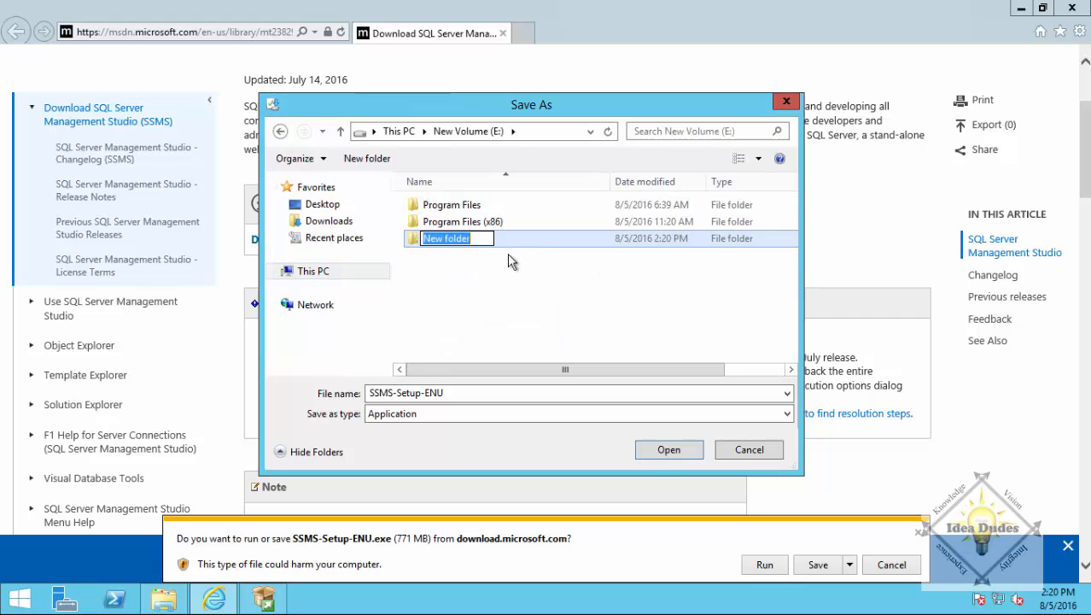
{"action": "type", "text": "Dwo"}
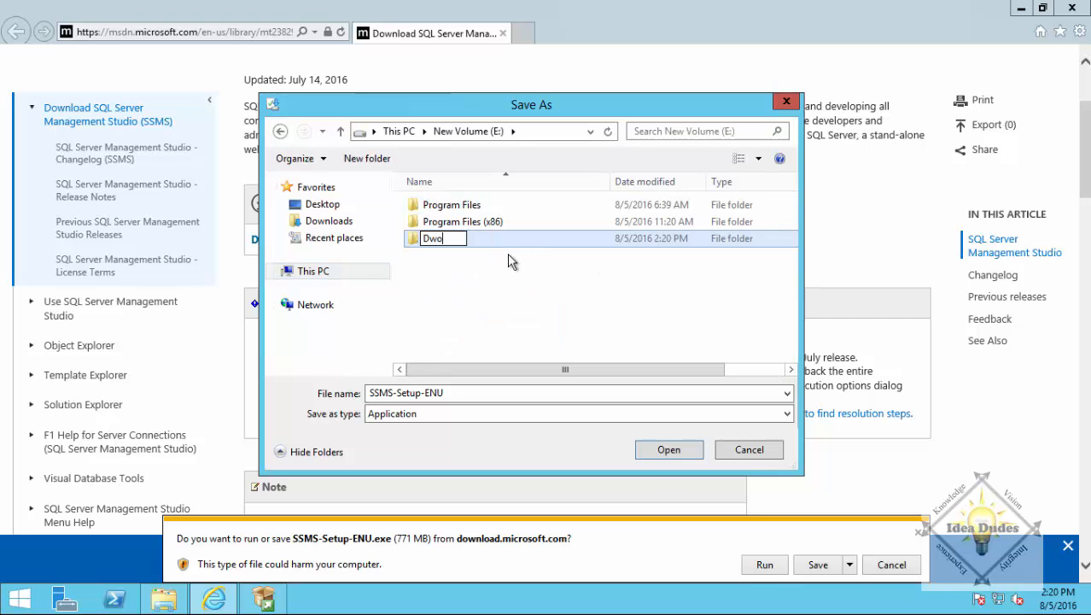
{"action": "key", "text": "BackSpace"}
{"action": "key", "text": "BackSpace"}
{"action": "type", "text": "ownloads"}
{"action": "key", "text": "Return"}
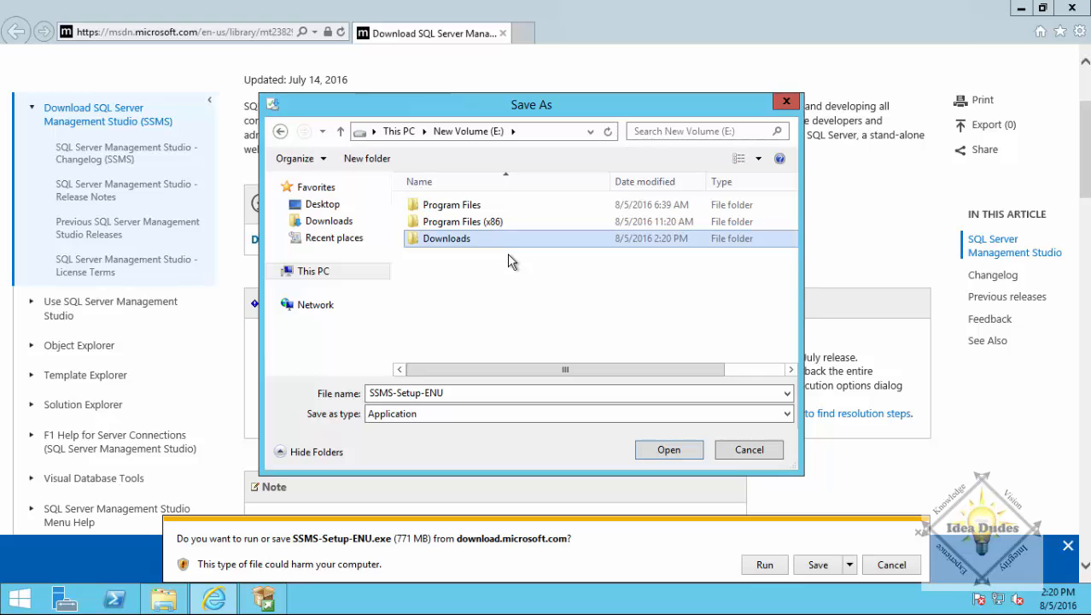
{"action": "double_click", "coordinate": [466, 248]}
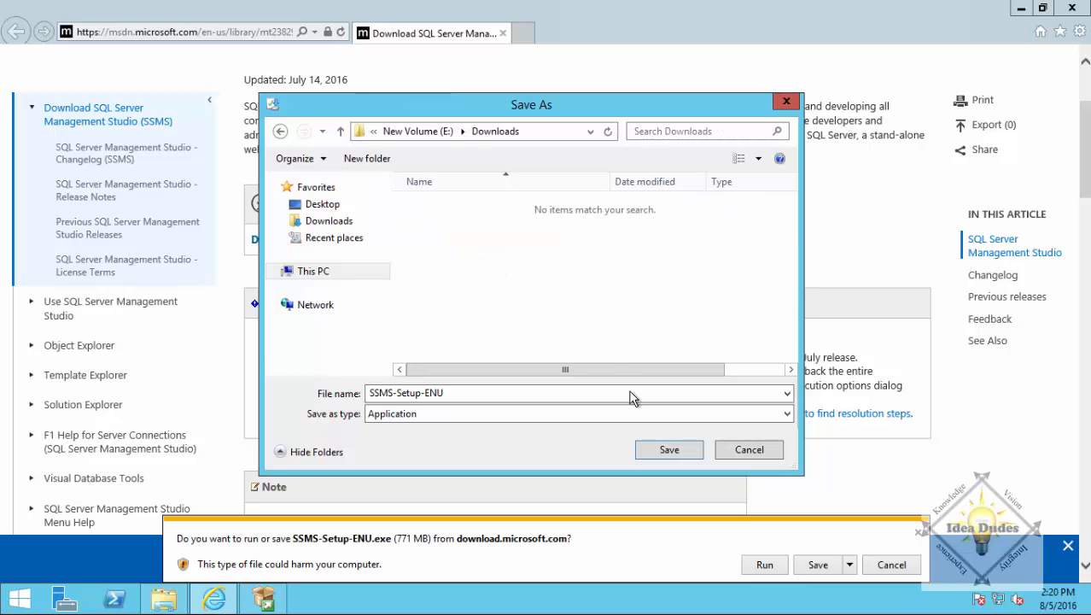
{"action": "left_click", "coordinate": [667, 449]}
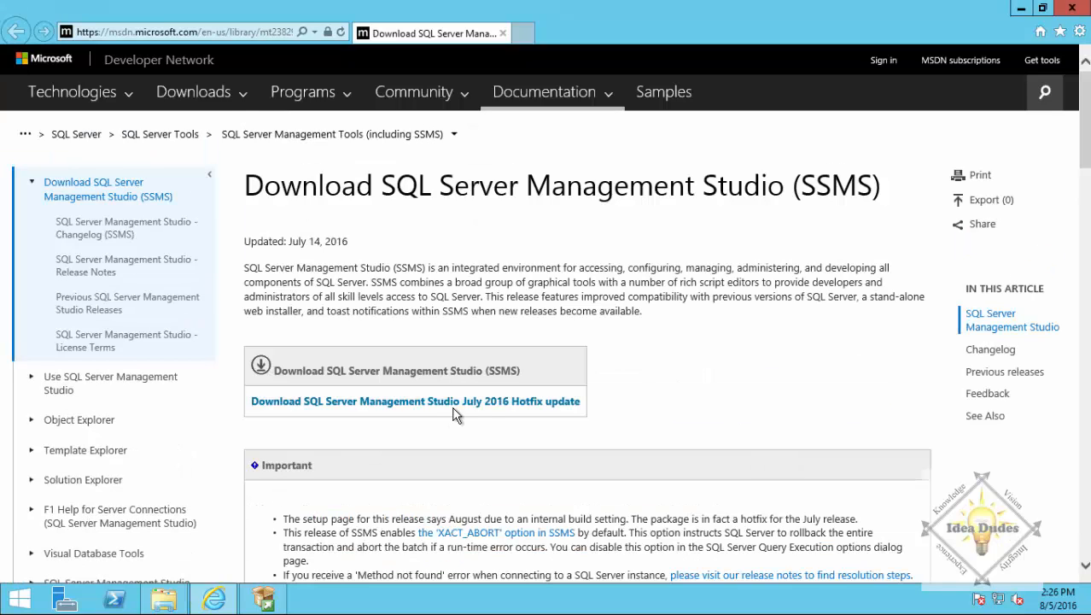
Run SSMS-Setup-ENU from E:\Downloads past the security warning, closing Internet Explorer and File Explorer.
{"action": "left_click", "coordinate": [164, 600]}
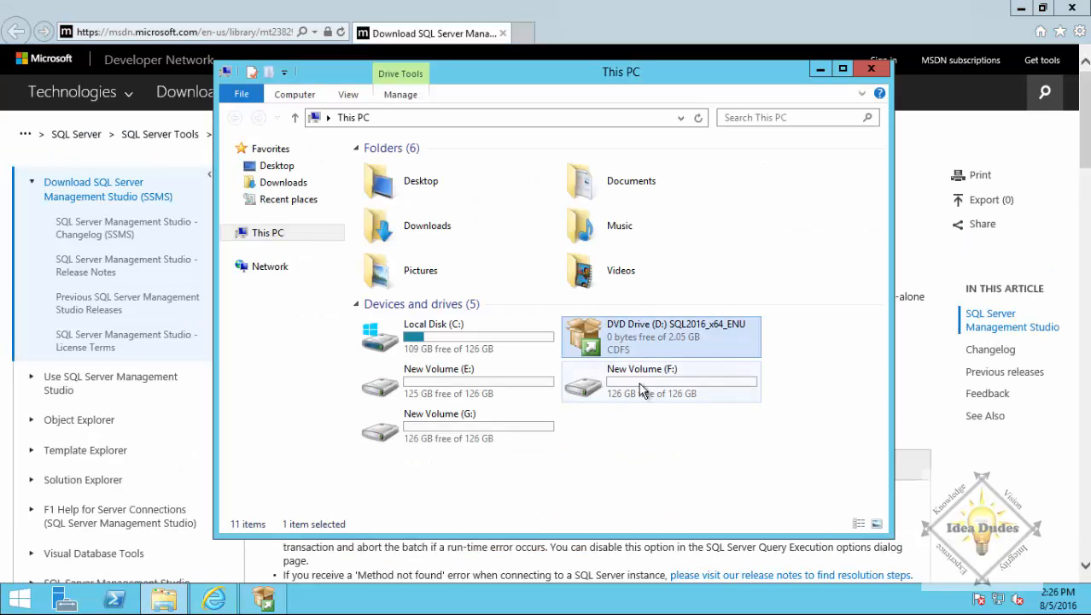
{"action": "double_click", "coordinate": [476, 386]}
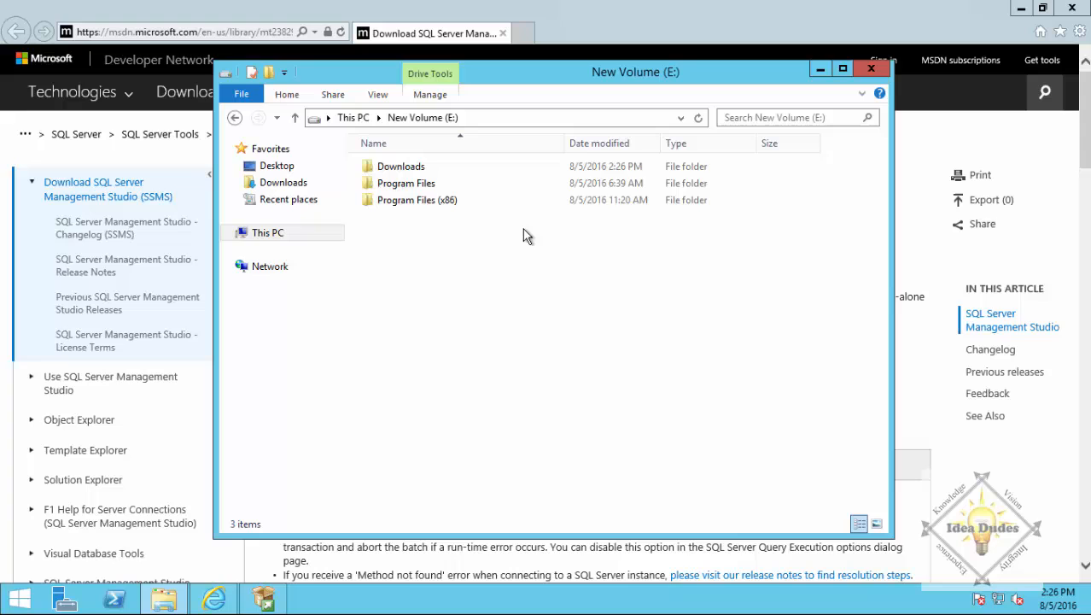
{"action": "double_click", "coordinate": [403, 170]}
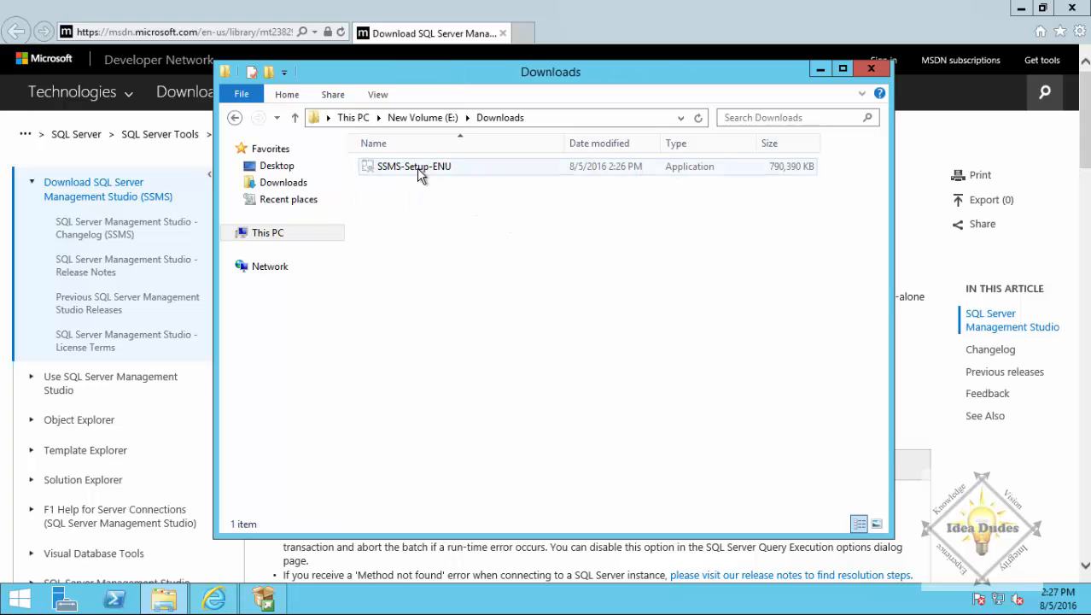
{"action": "double_click", "coordinate": [429, 170]}
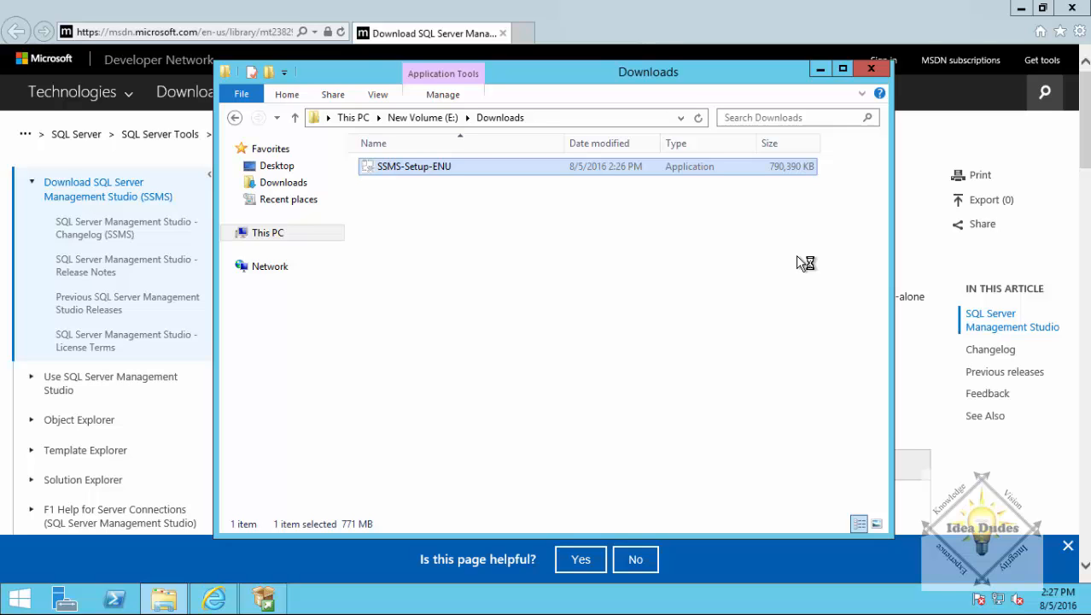
{"action": "left_click", "coordinate": [1072, 8]}
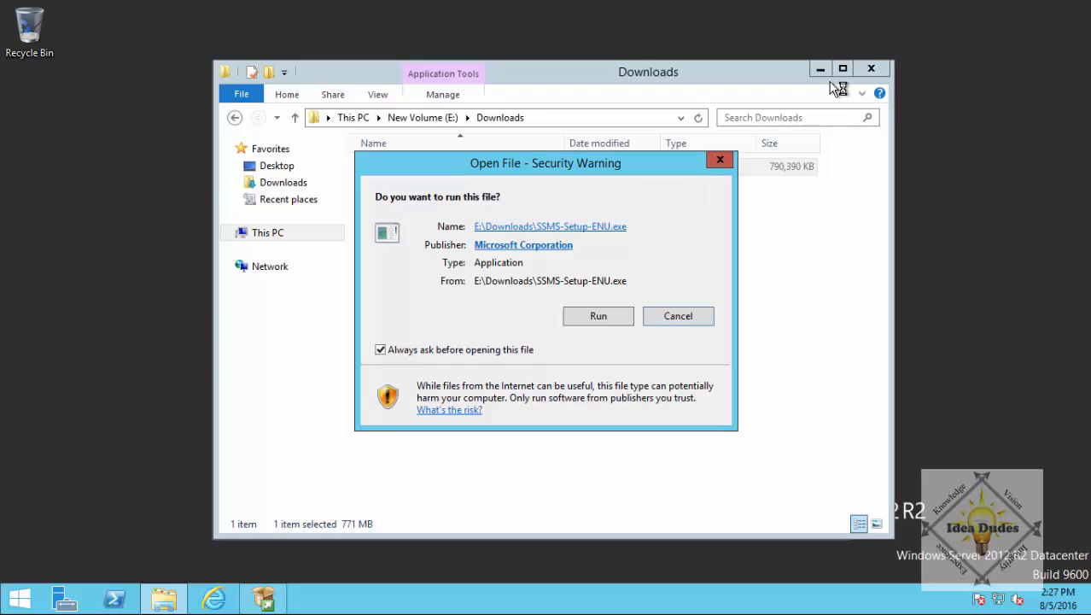
{"action": "left_click", "coordinate": [601, 318]}
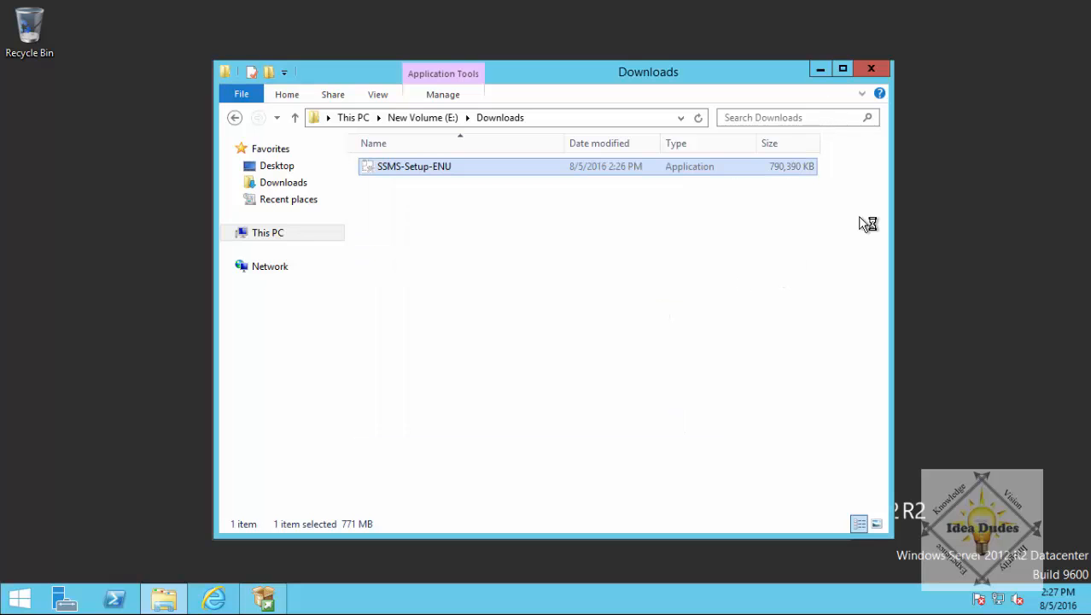
{"action": "left_click", "coordinate": [869, 74]}
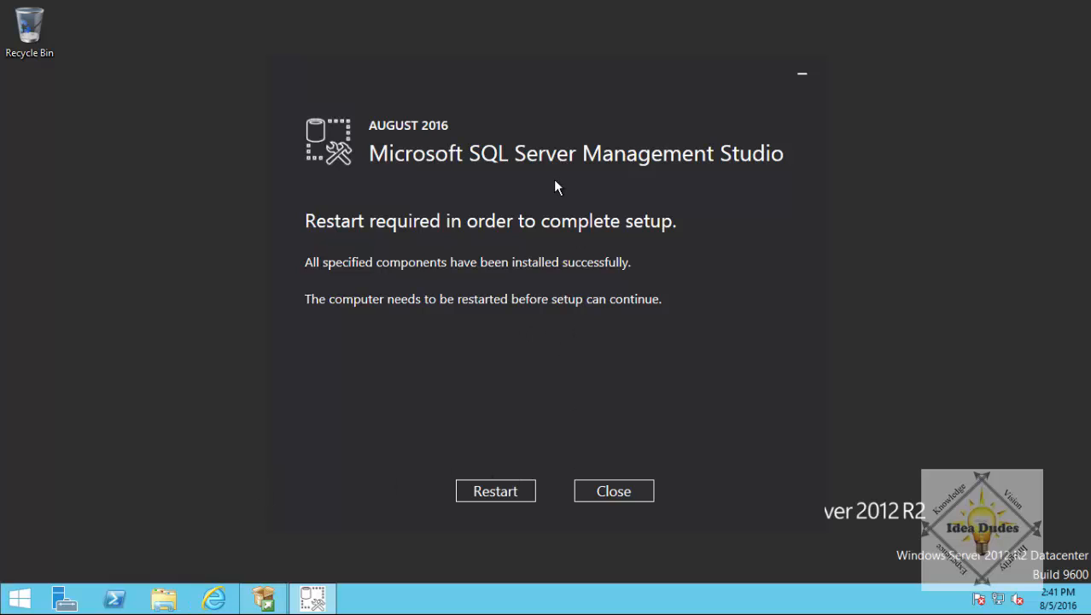
Restart the server to finish the Management Studio setup, then open the Start screen.
{"action": "left_click", "coordinate": [497, 491]}
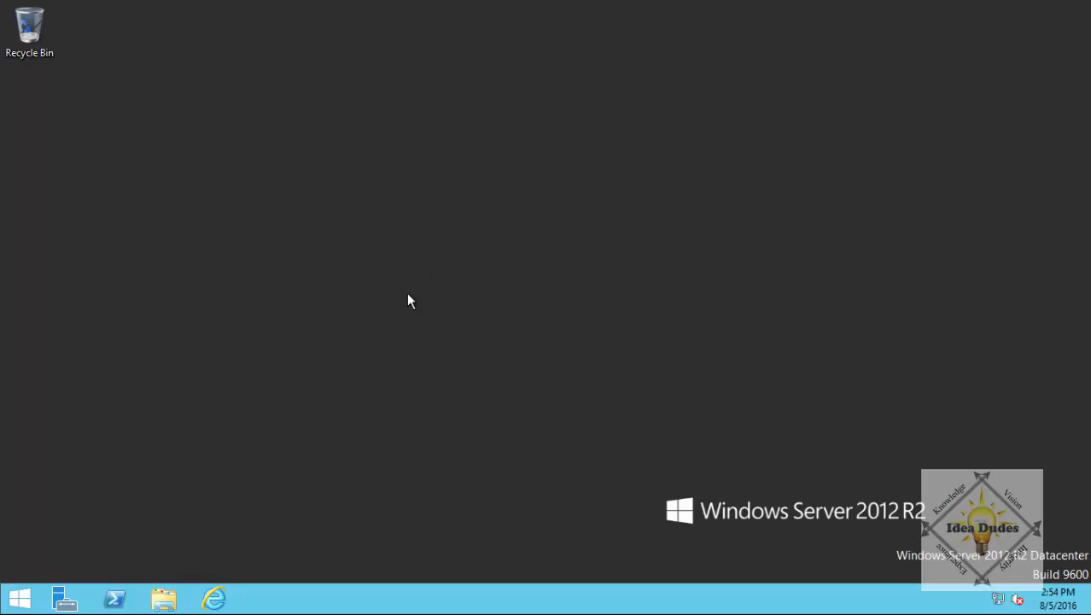
{"action": "left_click", "coordinate": [19, 598]}
Launch Microsoft SQL Server Management Studio from the Apps list.
{"action": "left_click", "coordinate": [108, 573]}
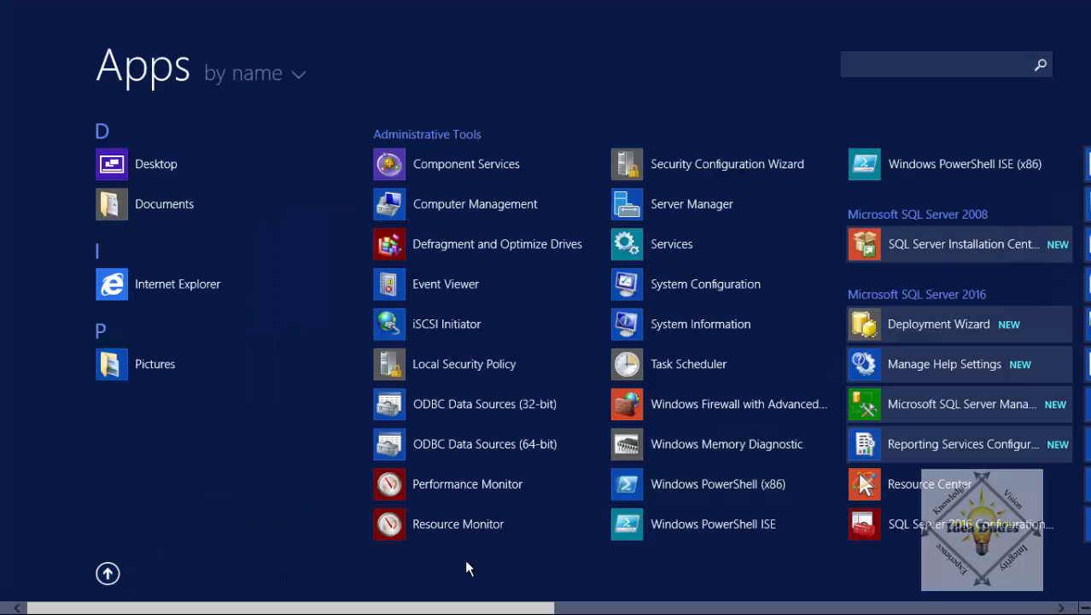
{"action": "left_click", "coordinate": [1007, 413]}
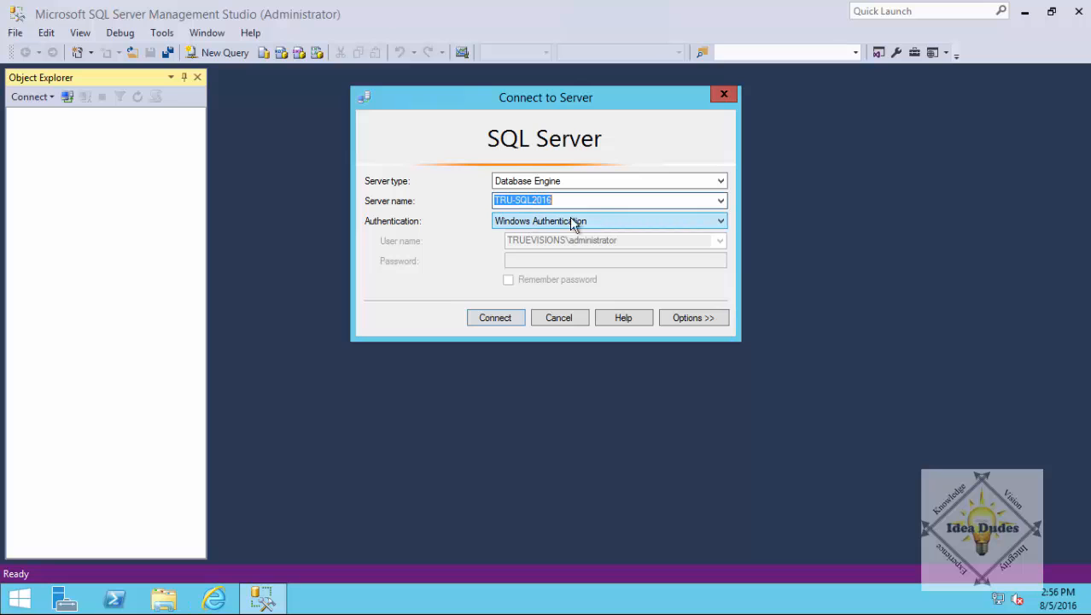
Connect to TRU-SQL2016 with Windows Authentication and expand Databases and System Databases.
{"action": "left_click", "coordinate": [493, 318]}
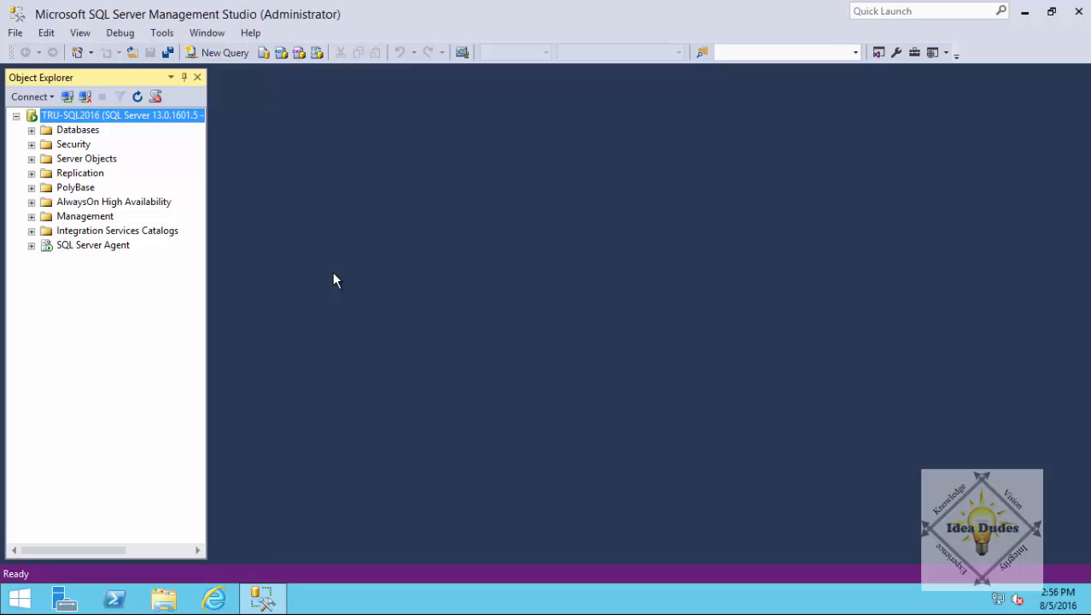
{"action": "left_click", "coordinate": [32, 130]}
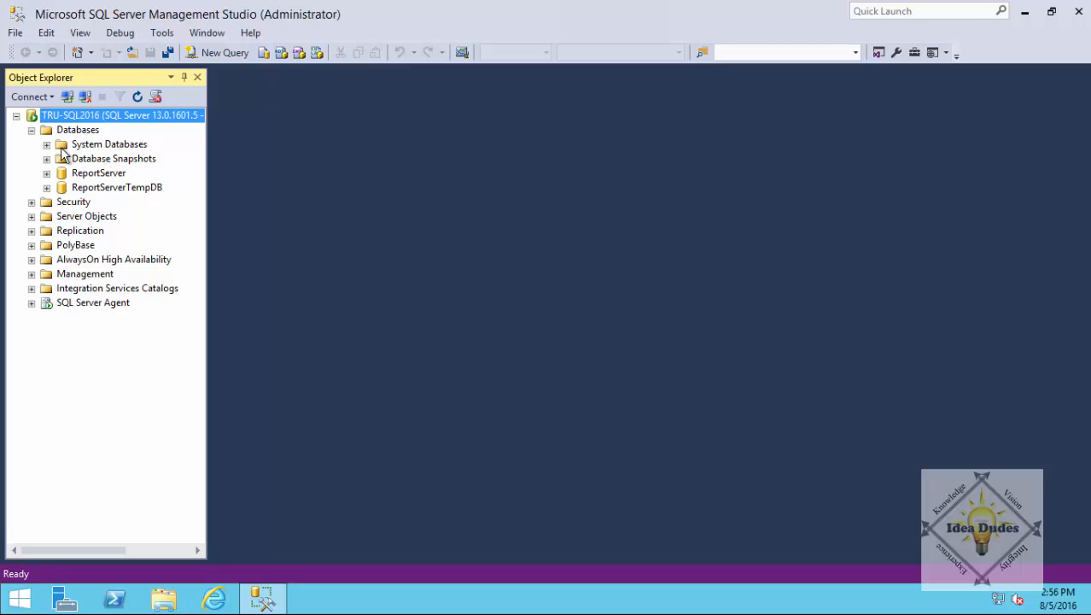
{"action": "left_click", "coordinate": [47, 145]}
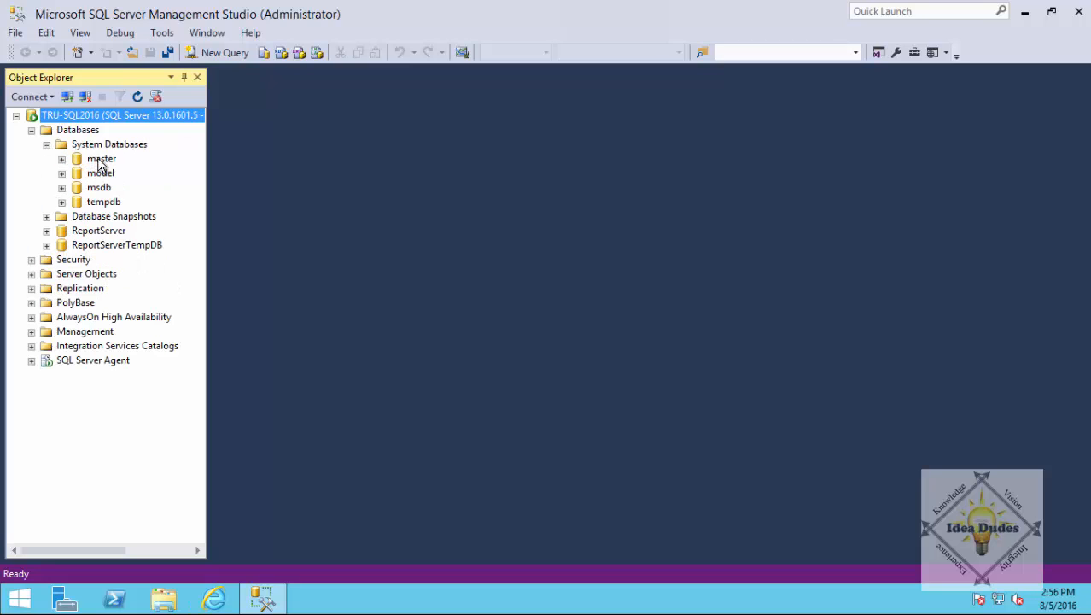